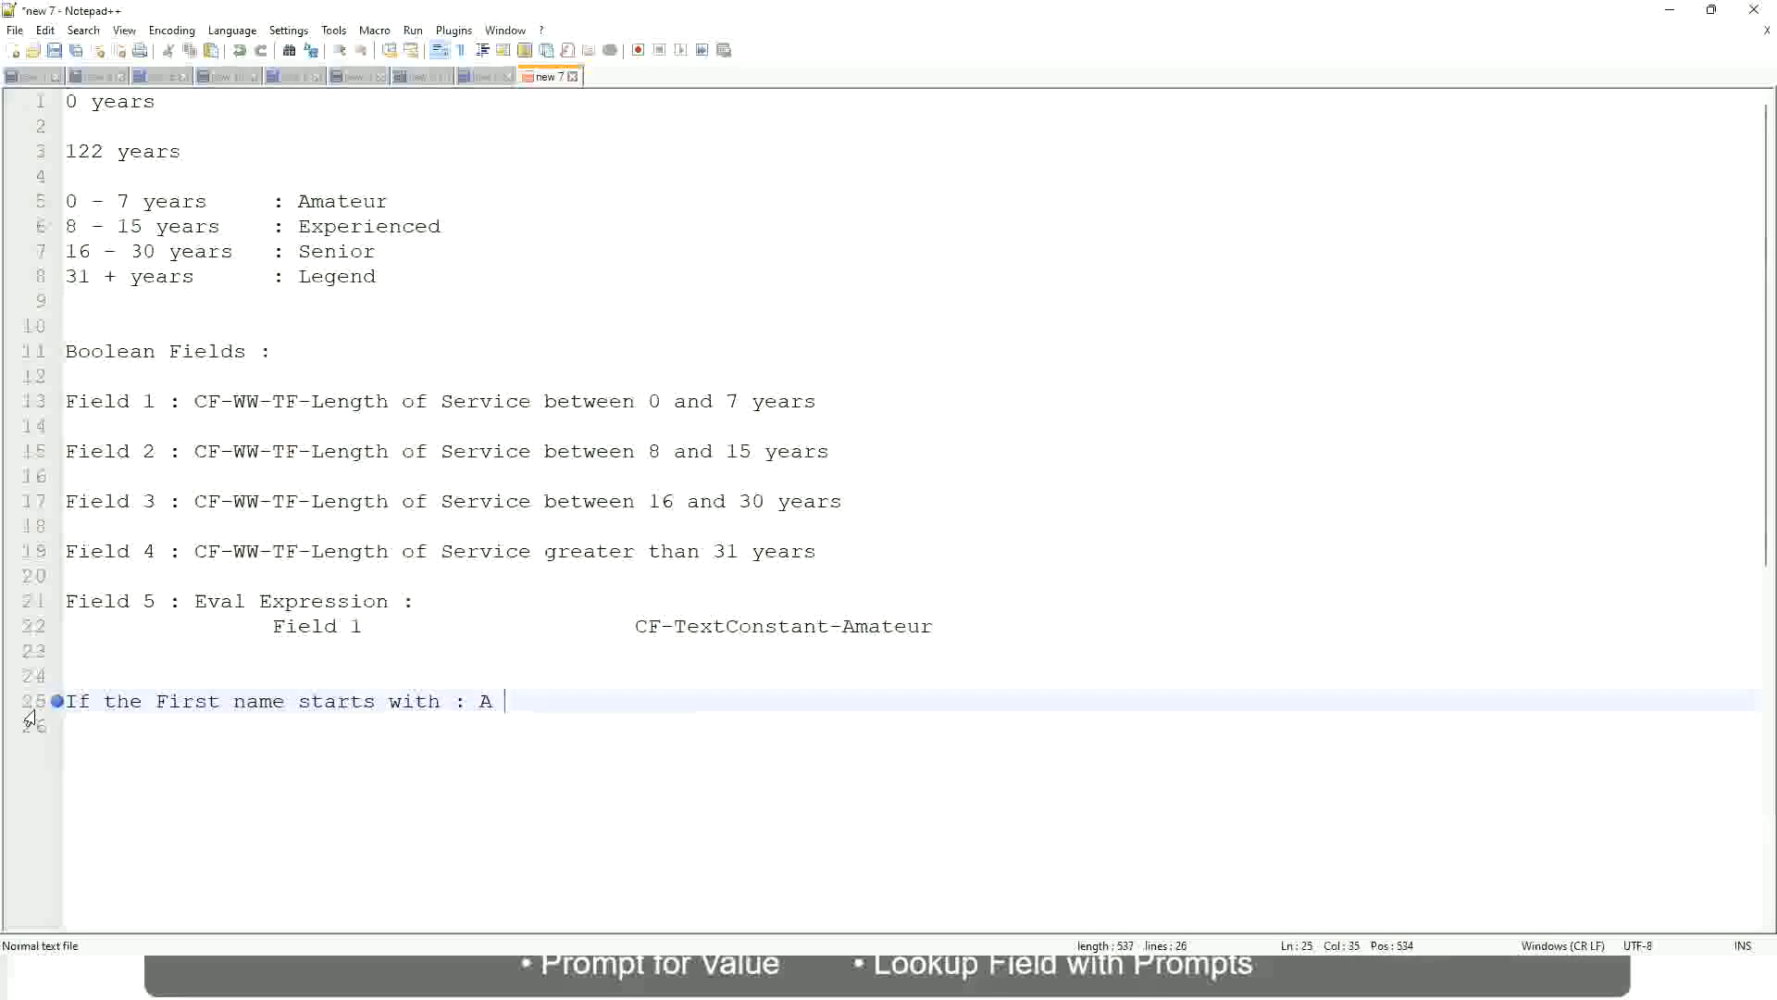
Complete the first-name rule on line 25 with the range A - G and the result A Listers
{"action": "type", "text": "- G"}
{"action": "type", "text": "A lIsters"}
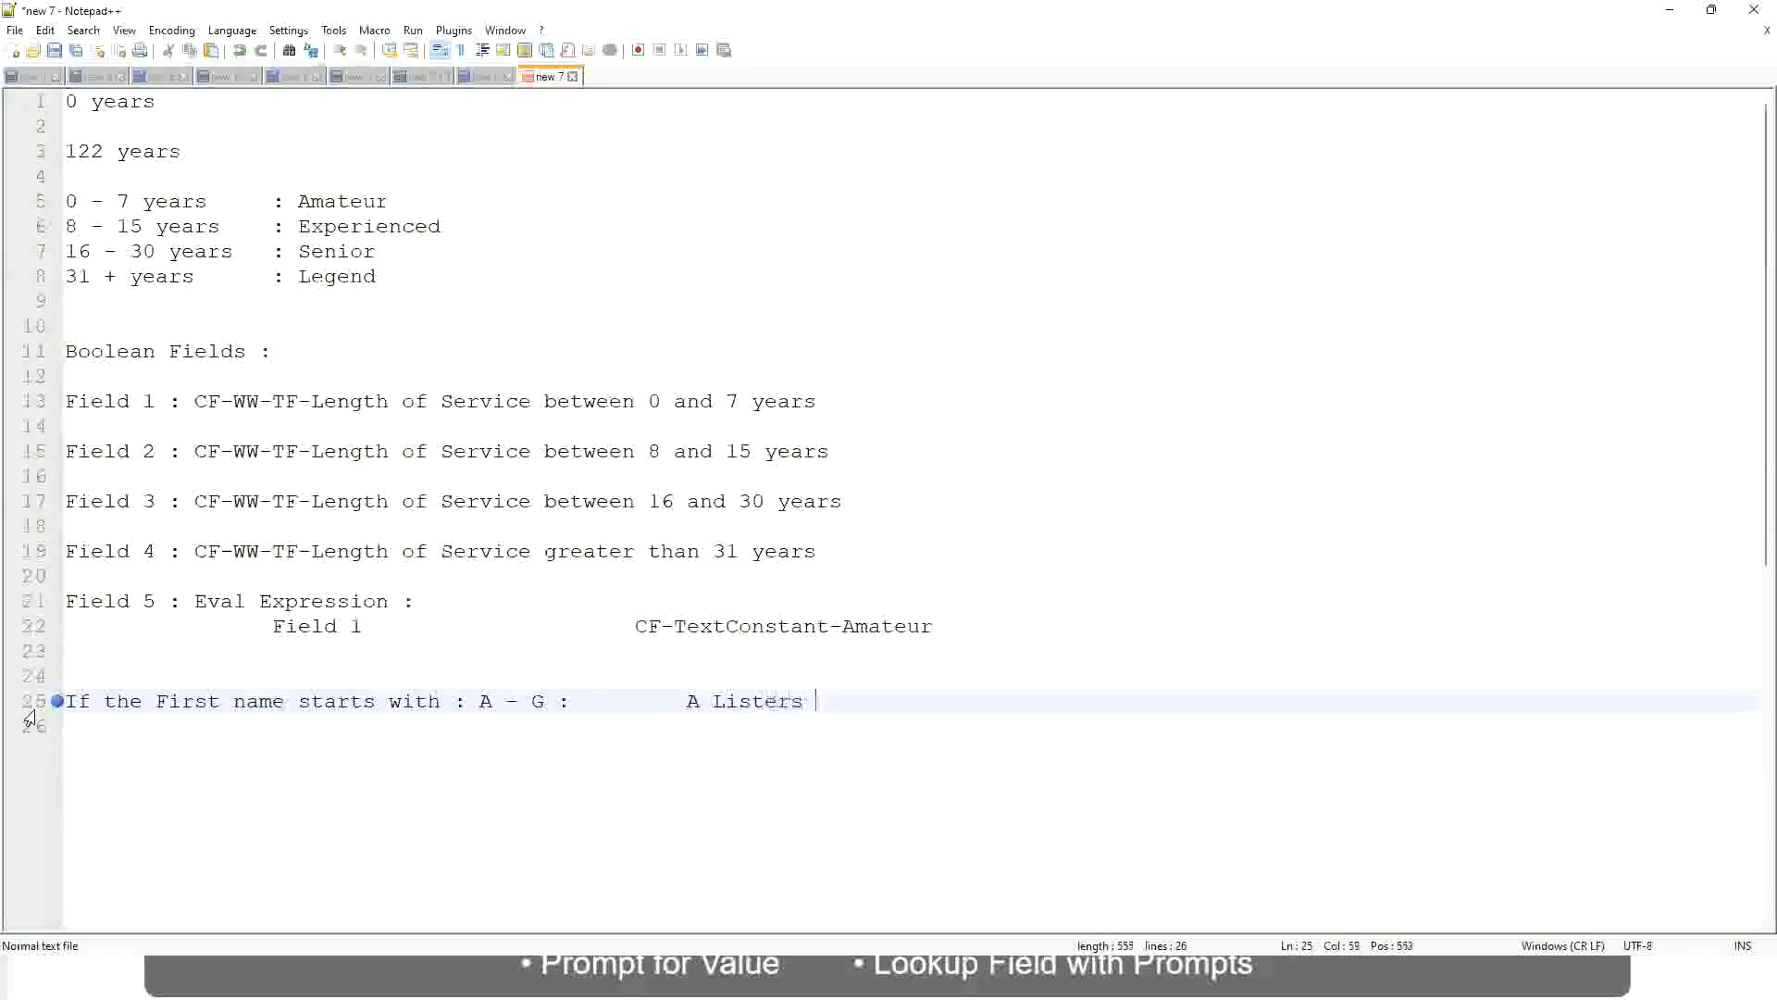
Enclose A Listers in double quotes and start a new line below the rule
{"action": "key", "text": "BackSpace"}
{"action": "key", "text": "ctrl+Left"}
{"action": "key", "text": "ctrl+Left"}
{"action": "type", "text": "\"\""}
{"action": "key", "text": "Right"}
{"action": "key", "text": "Left"}
{"action": "key", "text": "BackSpace"}
{"action": "key", "text": "End"}
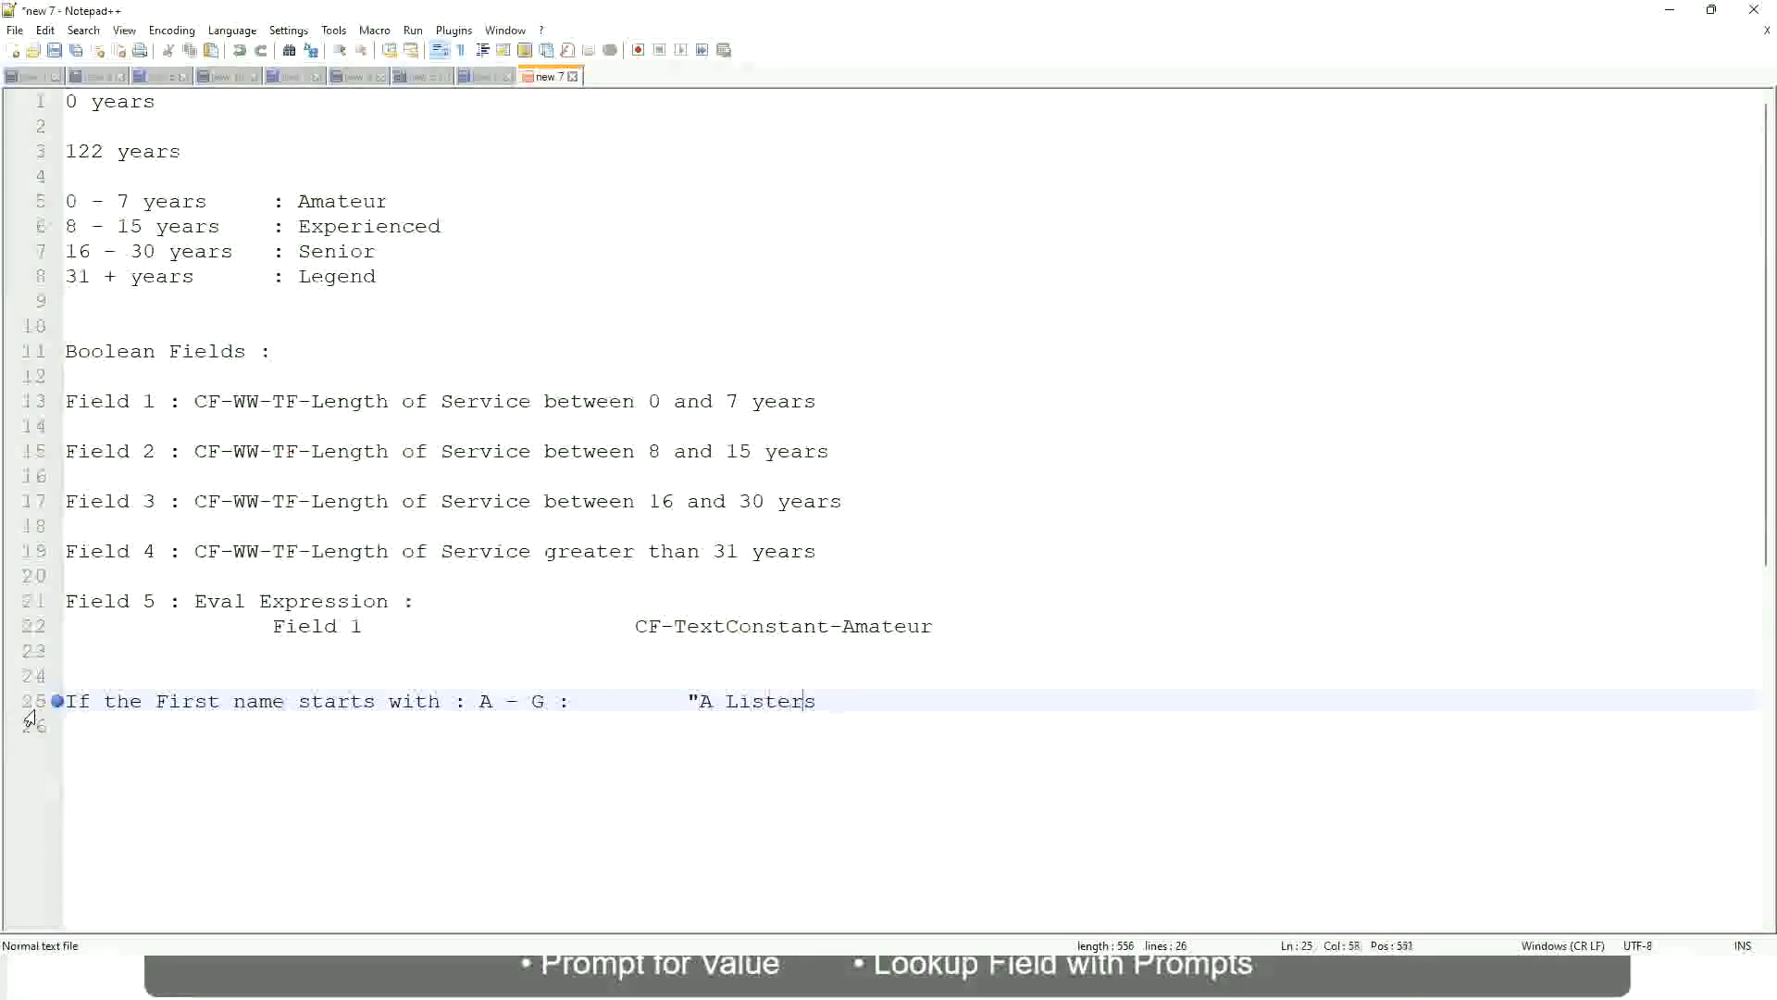
{"action": "key", "text": "Return"}
{"action": "type", "text": "\""}
{"action": "key", "text": "BackSpace"}
{"action": "key", "text": "BackSpace"}
{"action": "type", "text": "\""}
{"action": "key", "text": "Return"}
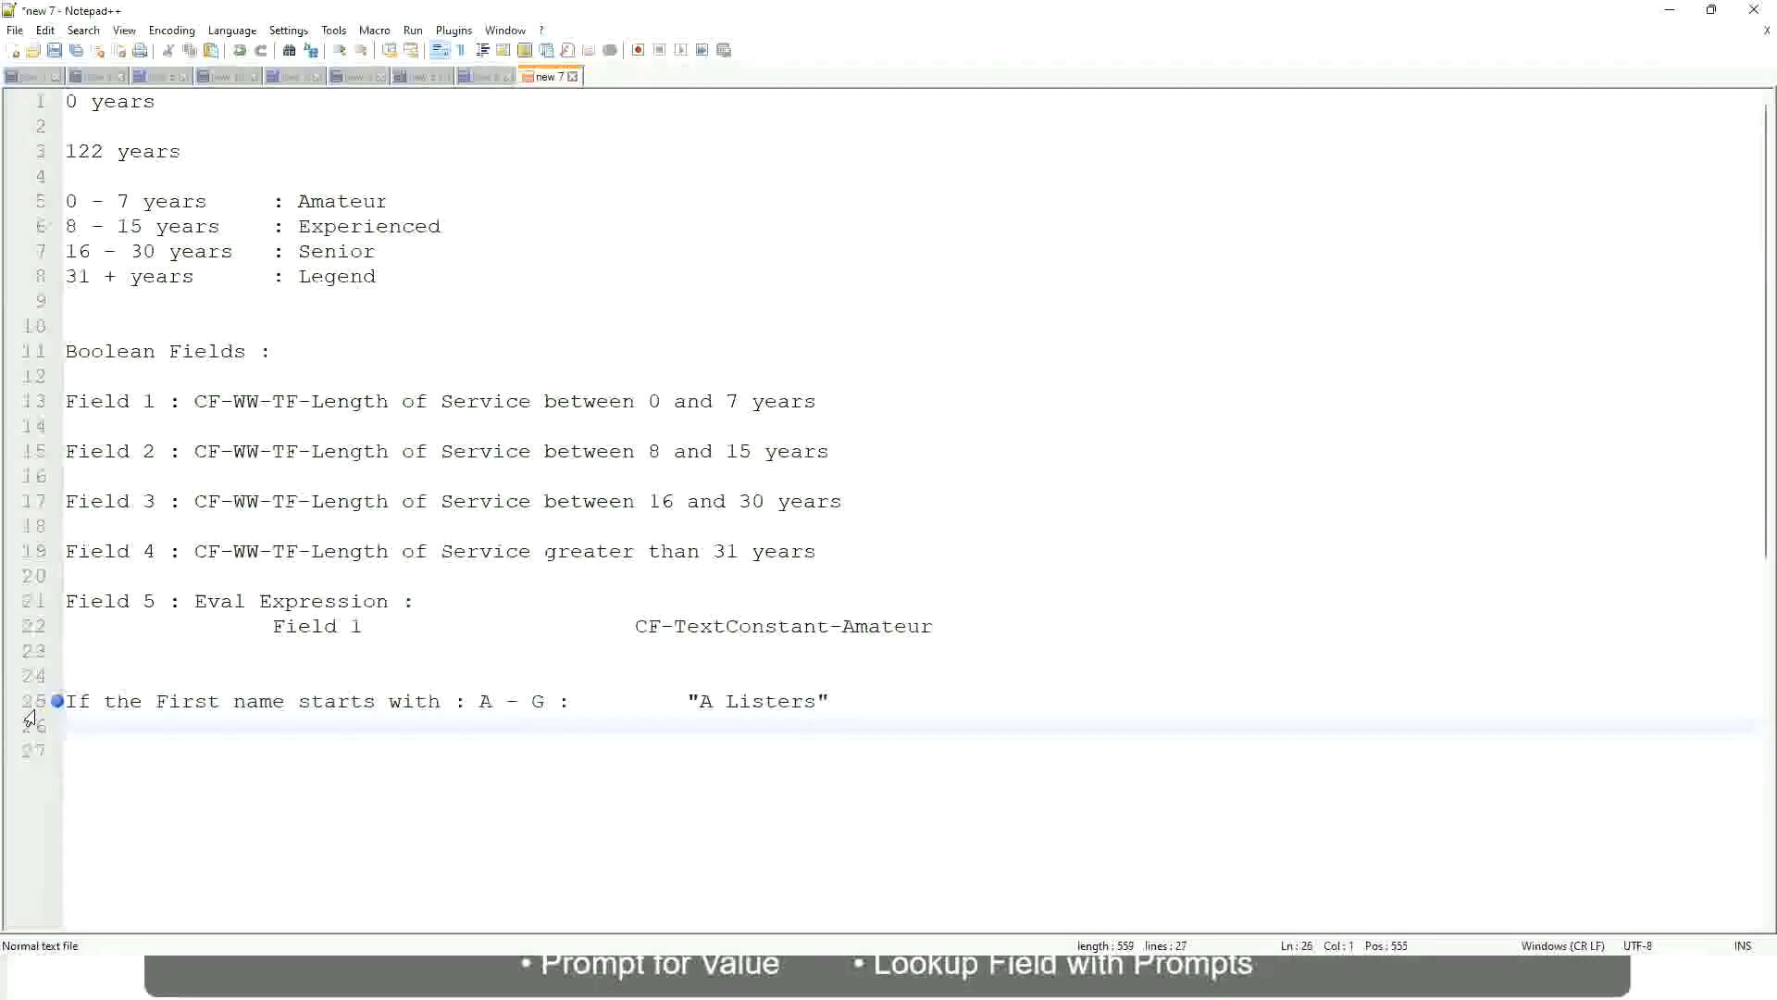
Add a second first-name rule mapping H - P to "His Majesty", aligned with the line above
{"action": "type", "text": "B -"}
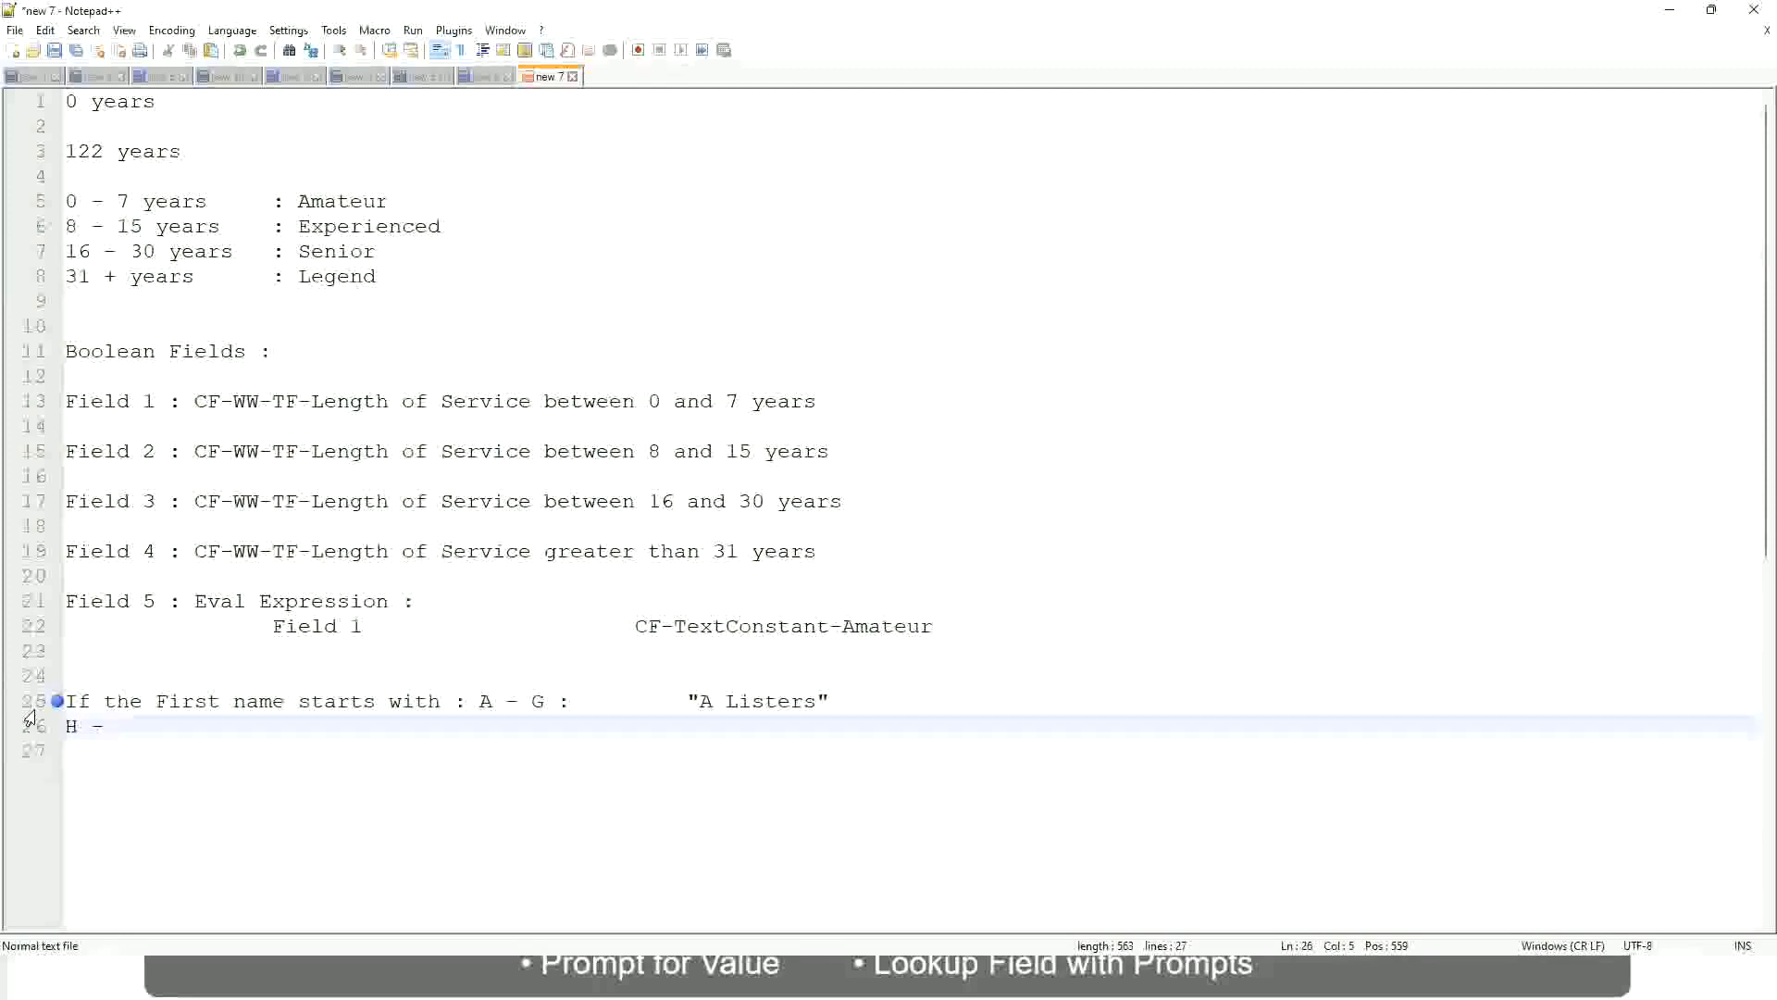
{"action": "type", "text": "P"}
{"action": "key", "text": "Tab"}
{"action": "key", "text": "Tab"}
{"action": "key", "text": "Tab"}
{"action": "key", "text": "Tab"}
{"action": "key", "text": "Tab"}
{"action": "key", "text": "Tab"}
{"action": "key", "text": "Tab"}
{"action": "key", "text": "Tab"}
{"action": "key", "text": "Tab"}
{"action": "type", "text": ":"}
{"action": "key", "text": "Tab"}
{"action": "key", "text": "Tab"}
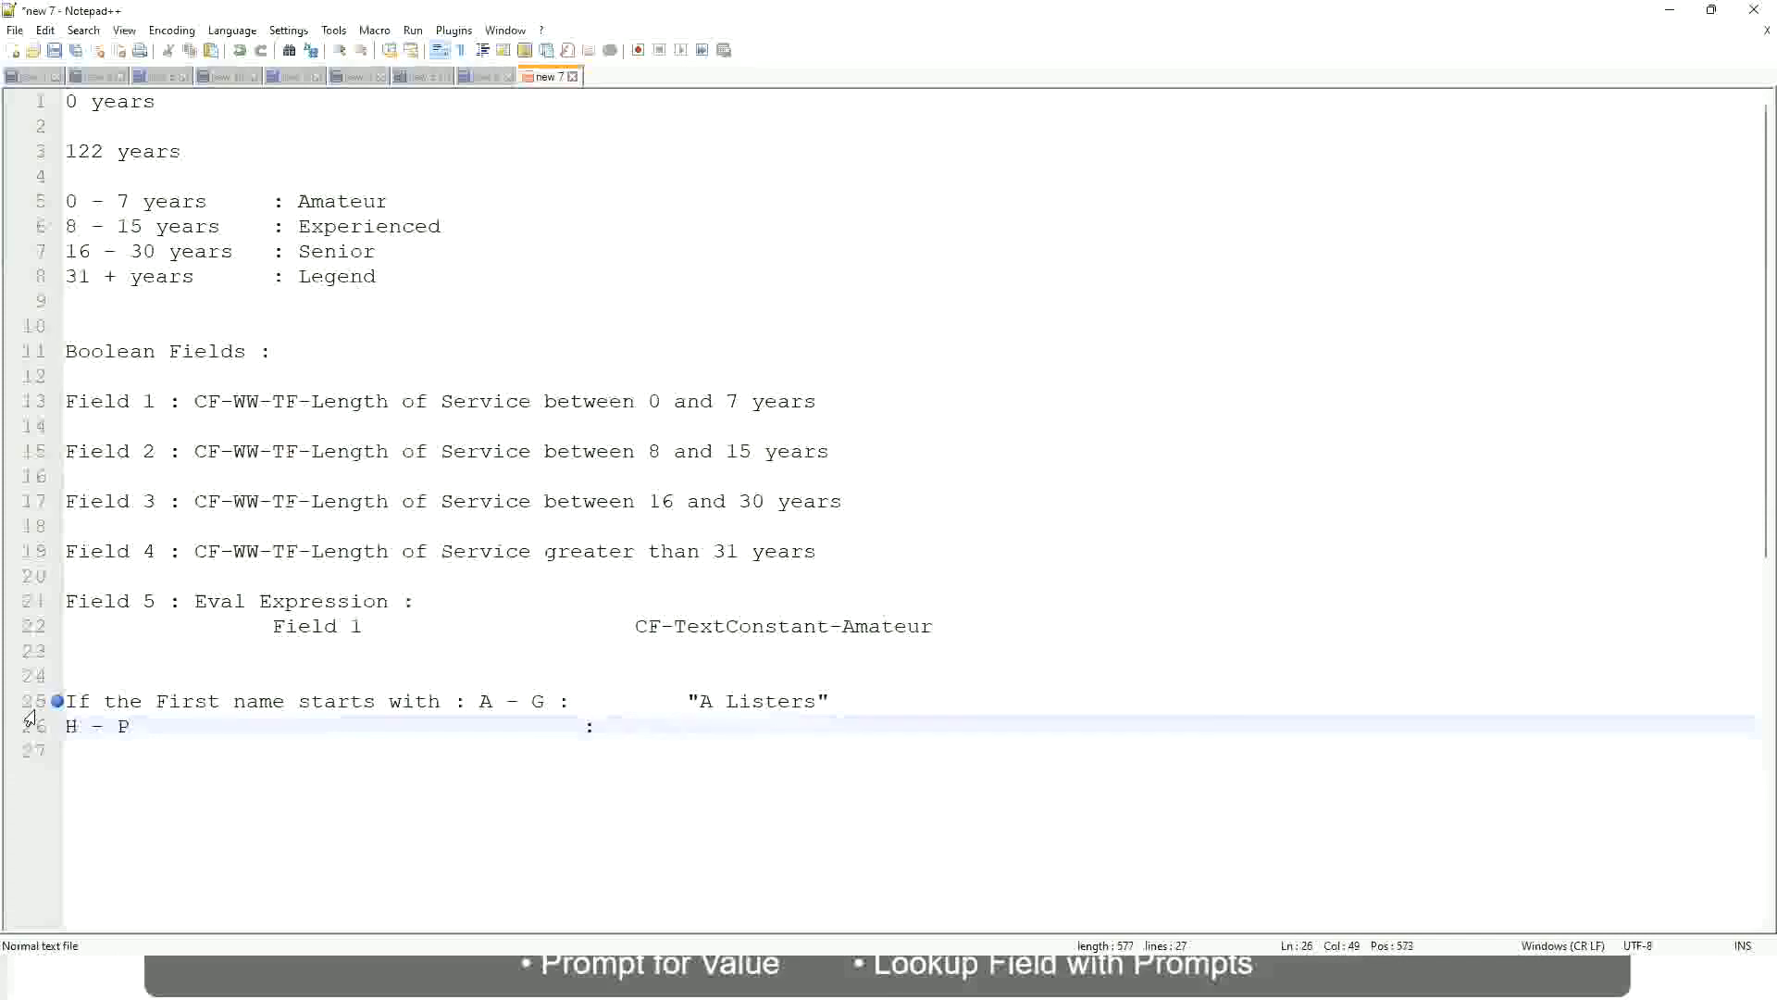
{"action": "type", "text": "\"His Majesty"}
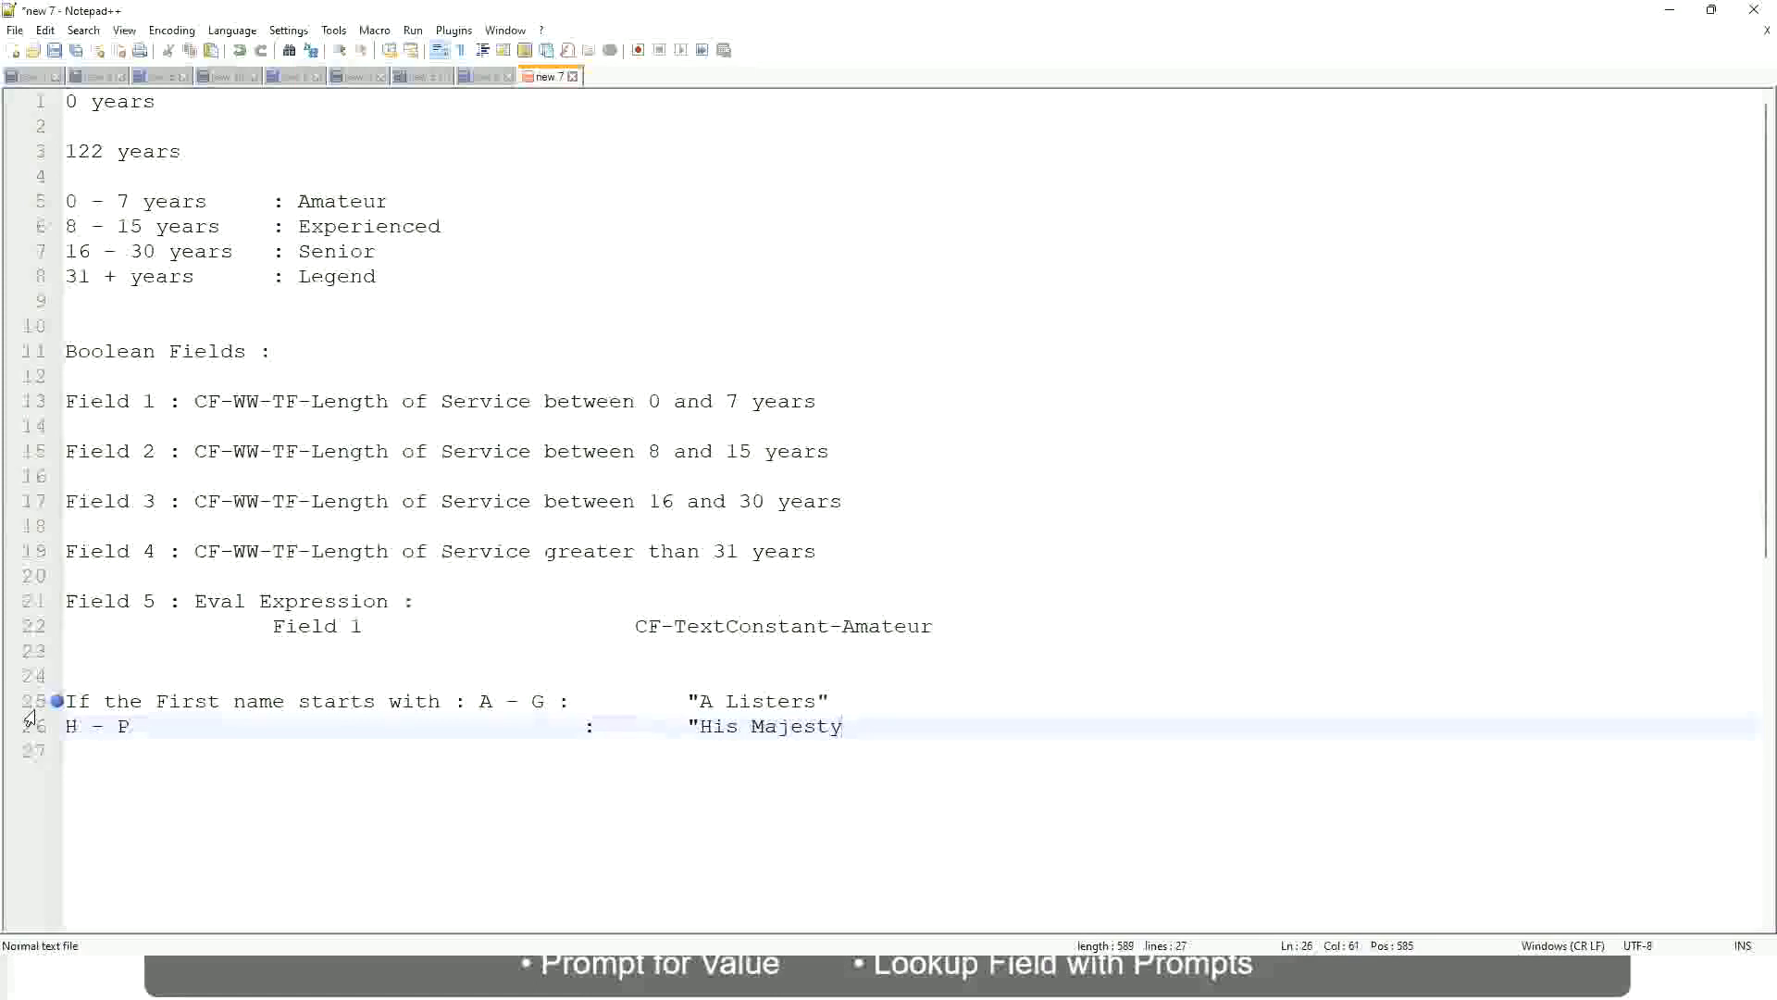
{"action": "type", "text": "\""}
{"action": "key", "text": "Return"}
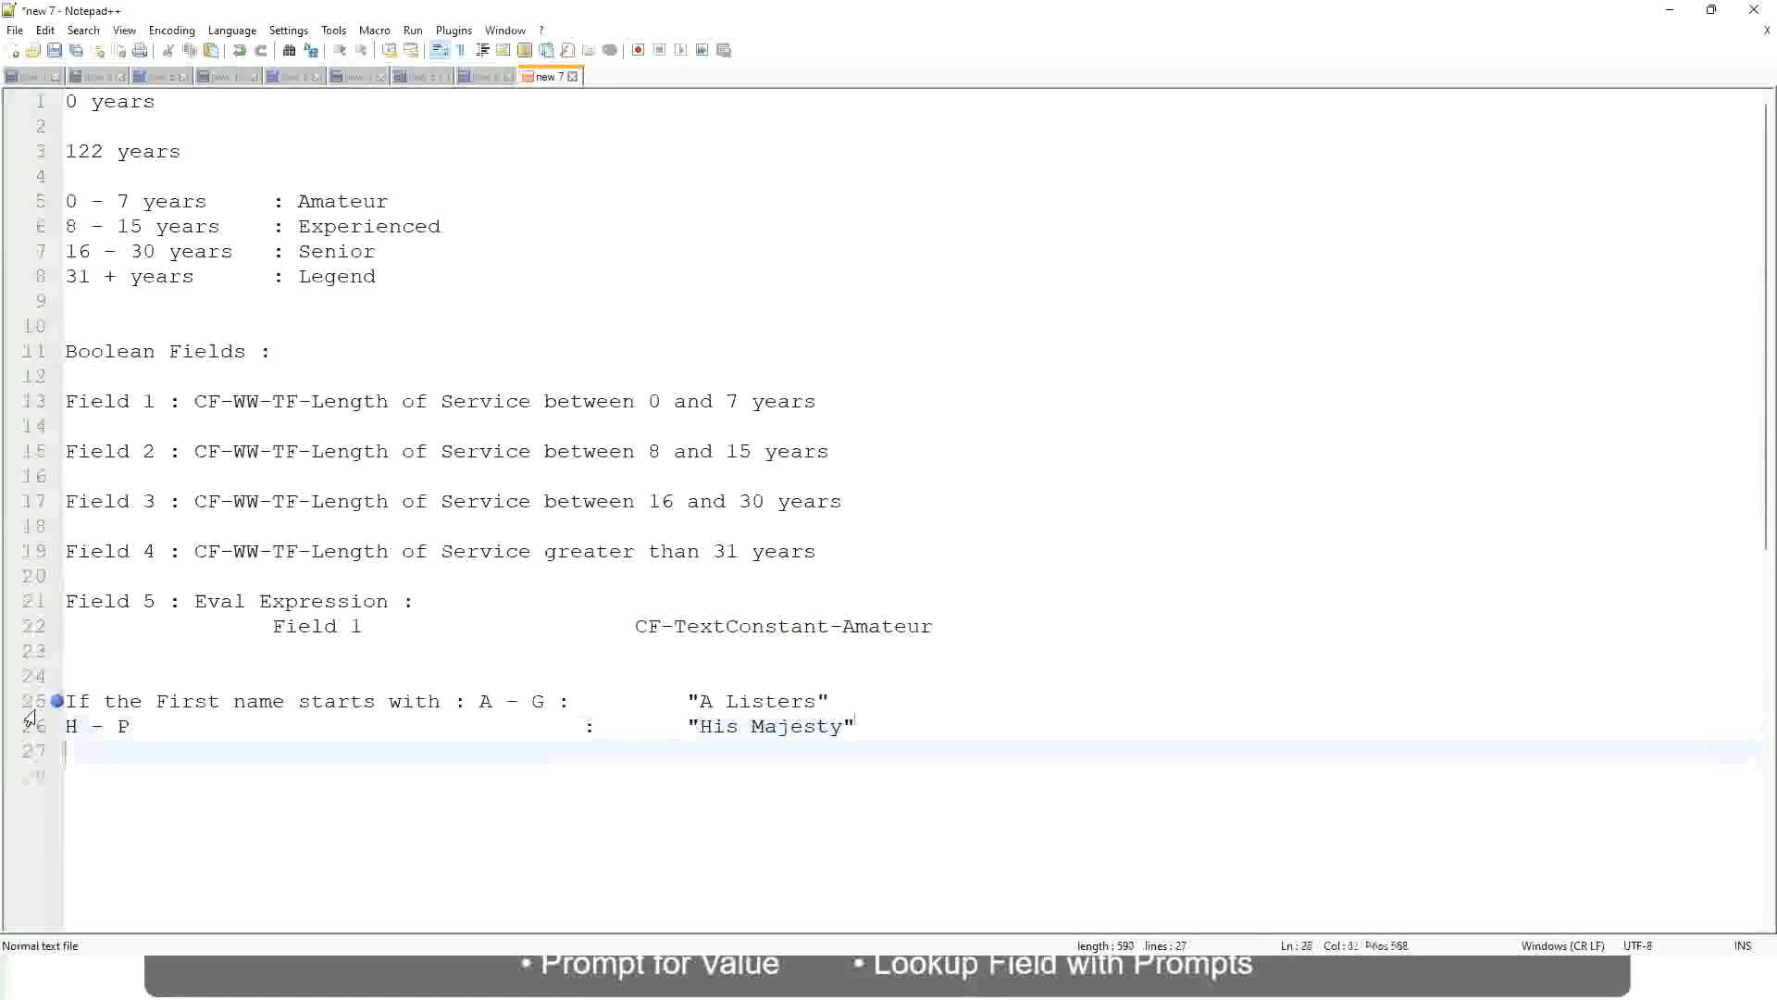
Add a third first-name rule mapping L - Z to "Lords", aligned with the lines above
{"action": "type", "text": "L "}
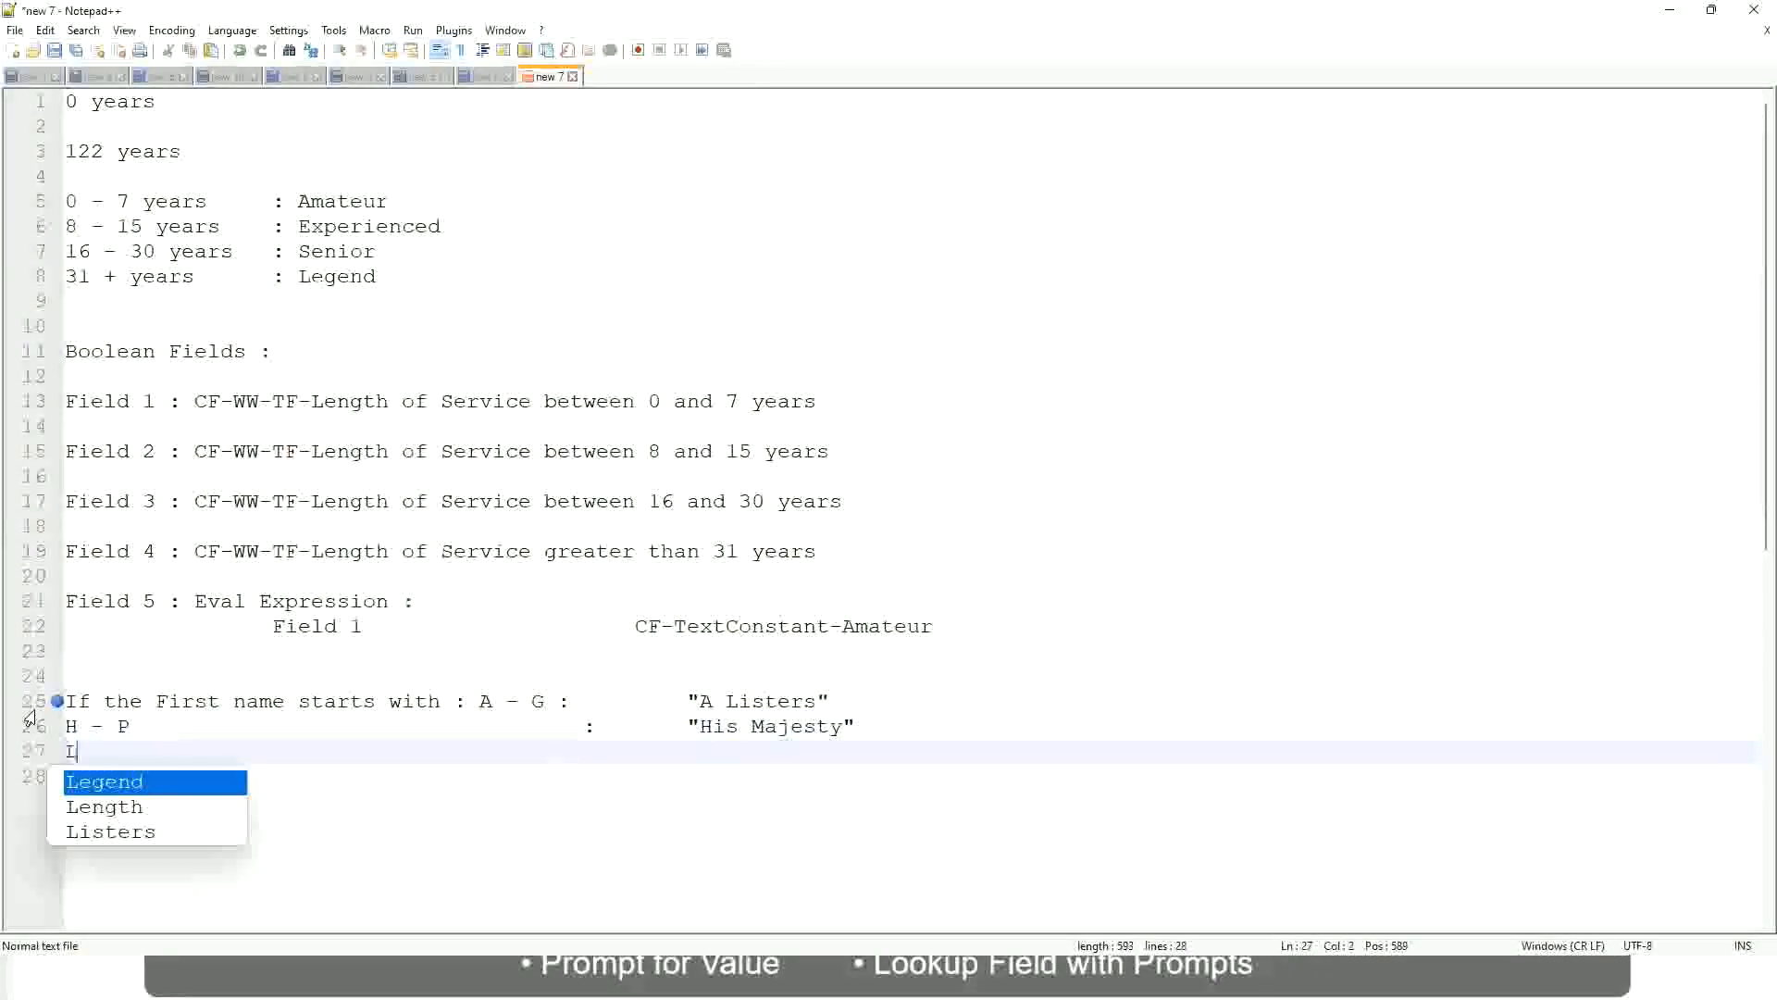
{"action": "type", "text": "- Z"}
{"action": "key", "text": "Tab"}
{"action": "key", "text": "Tab"}
{"action": "key", "text": "Tab"}
{"action": "key", "text": "Tab"}
{"action": "key", "text": "Tab"}
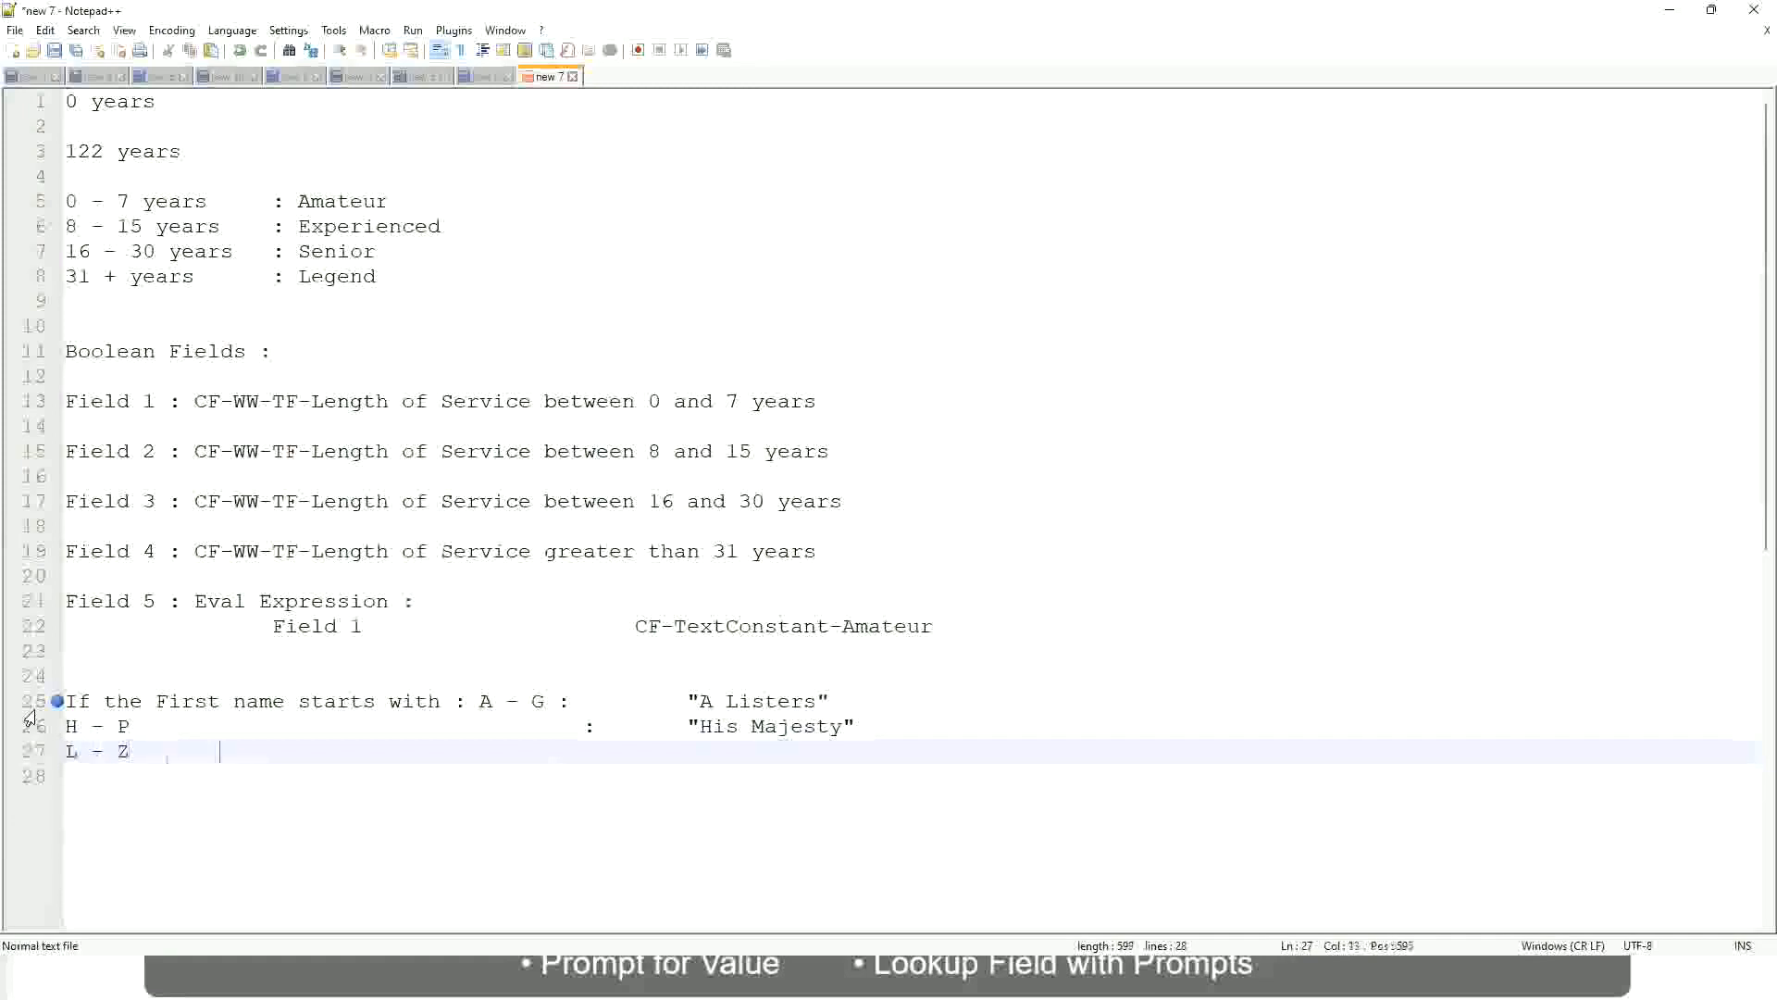
{"action": "key", "text": "Tab"}
{"action": "type", "text": ":"}
{"action": "key", "text": "Tab"}
{"action": "key", "text": "Tab"}
{"action": "type", "text": "\"Lords\"\""}
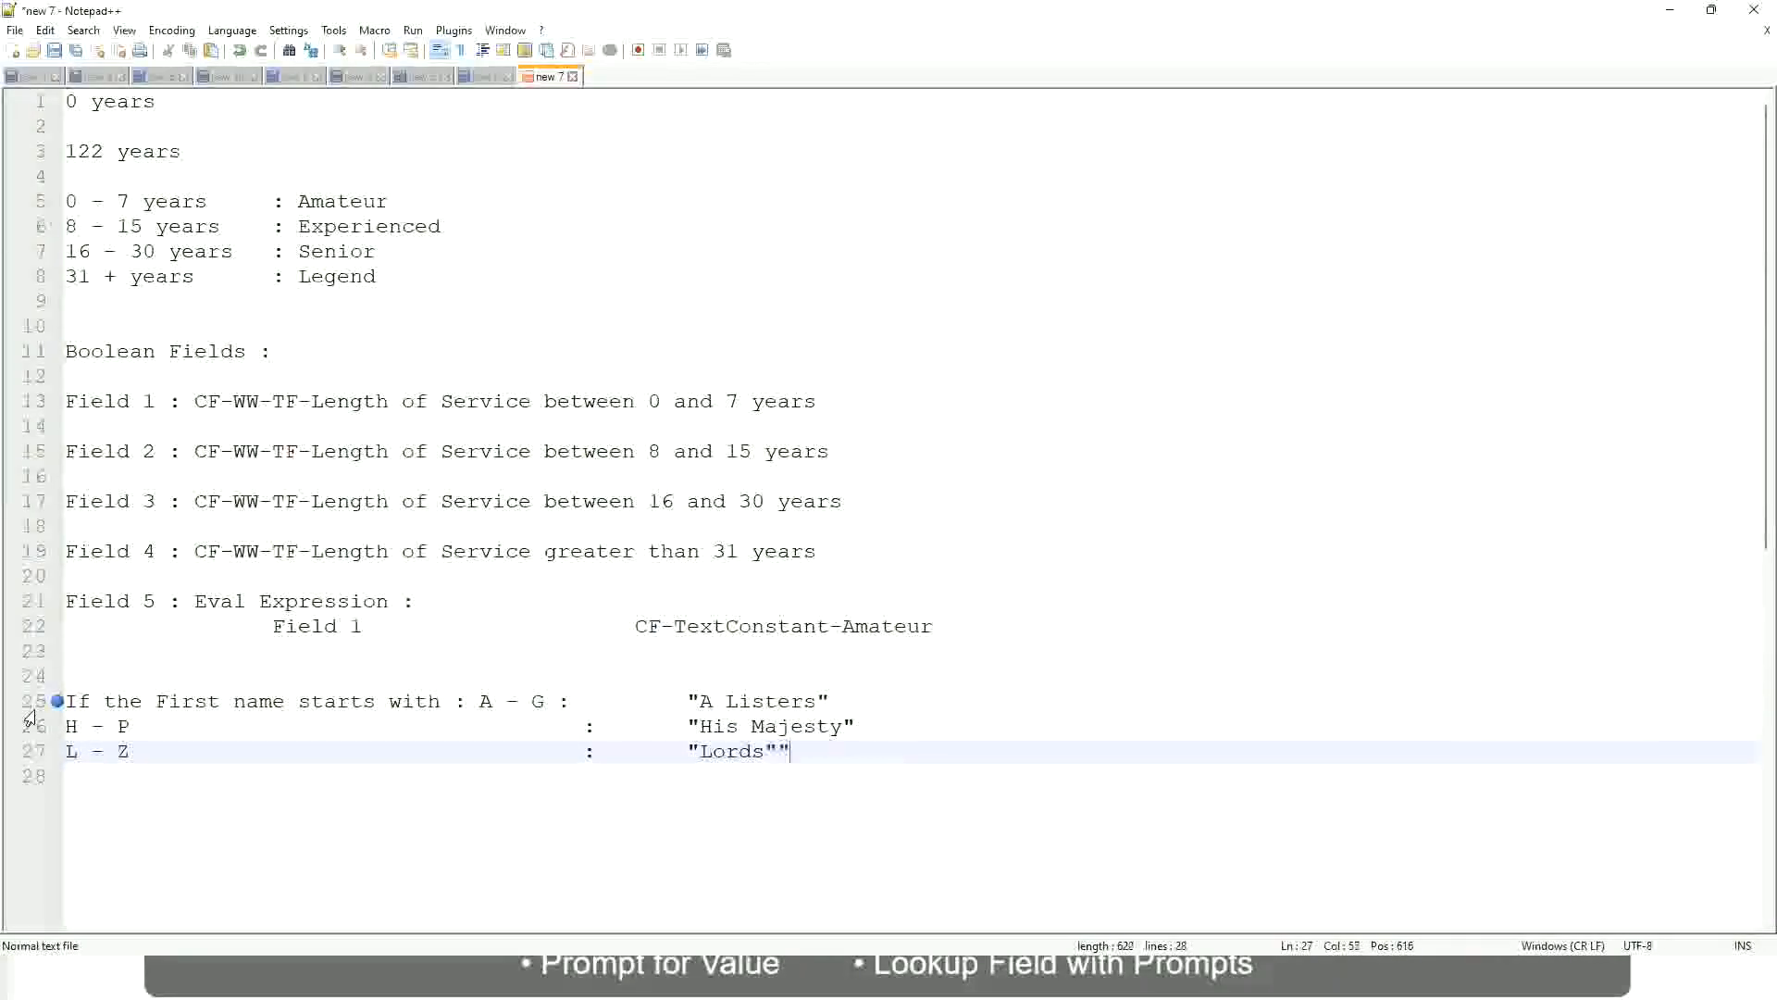
{"action": "key", "text": "BackSpace"}
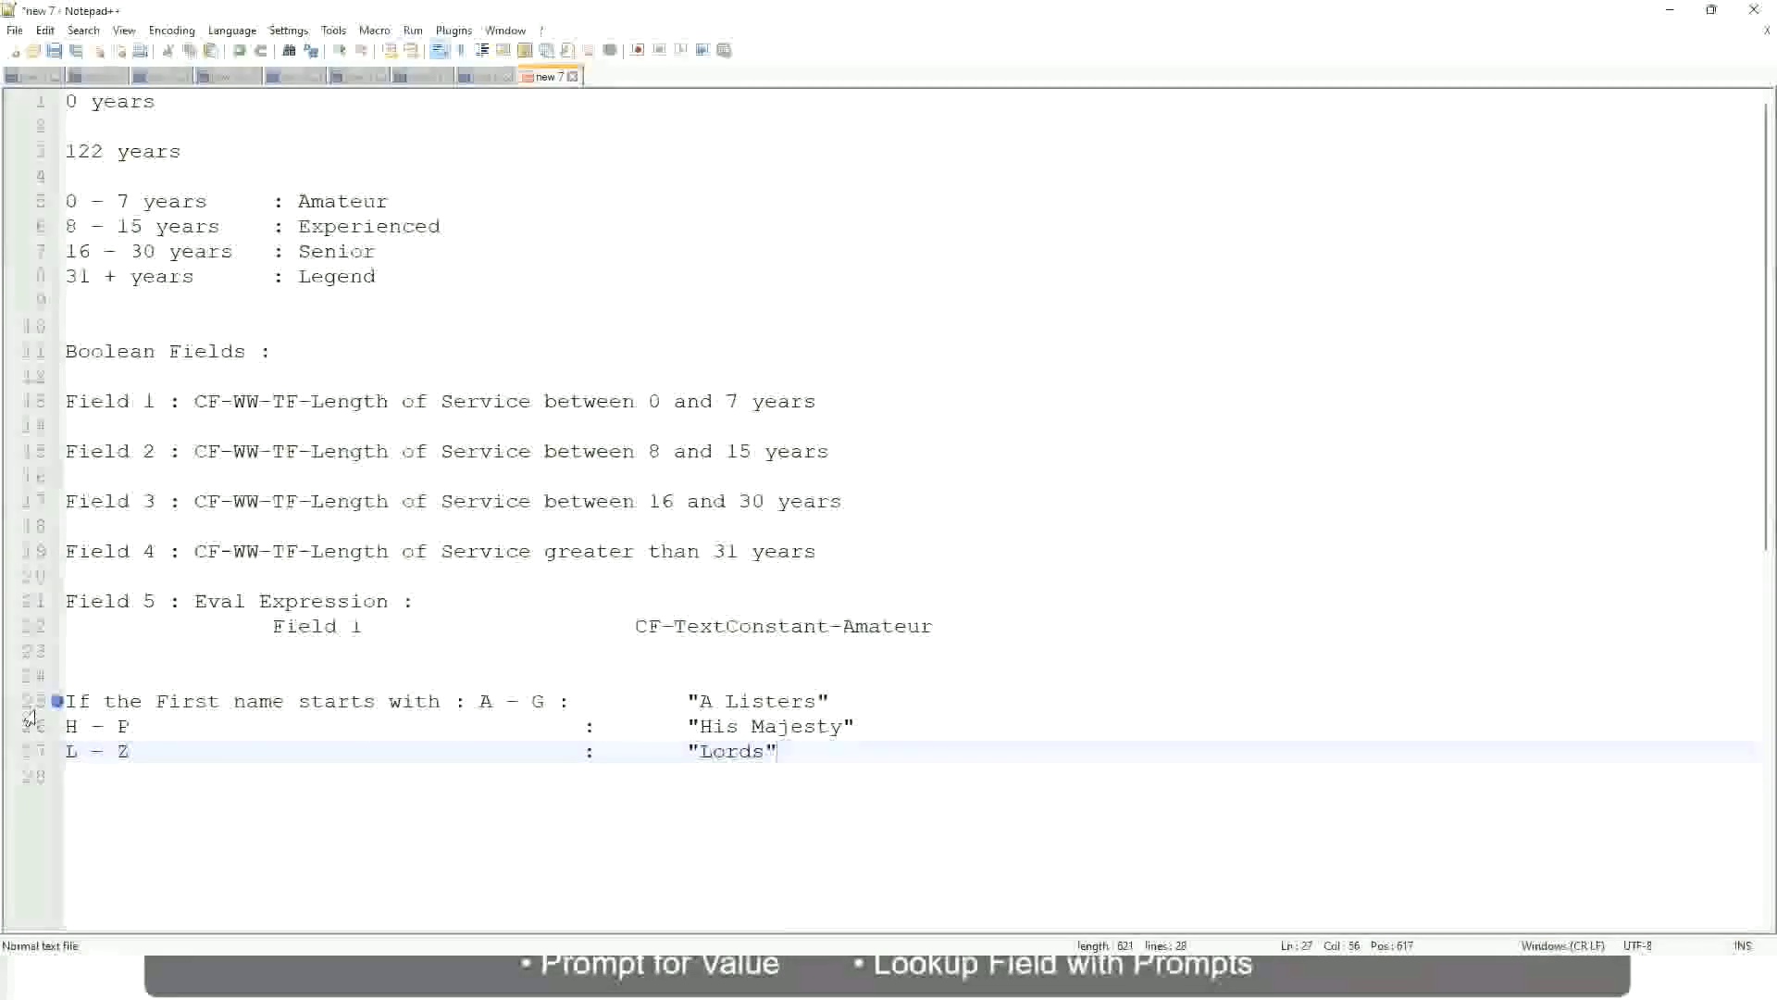
{"action": "left_click", "coordinate": [794, 754]}
{"action": "left_click_drag", "start_coordinate": [777, 753], "coordinate": [849, 702]}
{"action": "left_click", "coordinate": [739, 702]}
{"action": "left_click", "coordinate": [801, 729]}
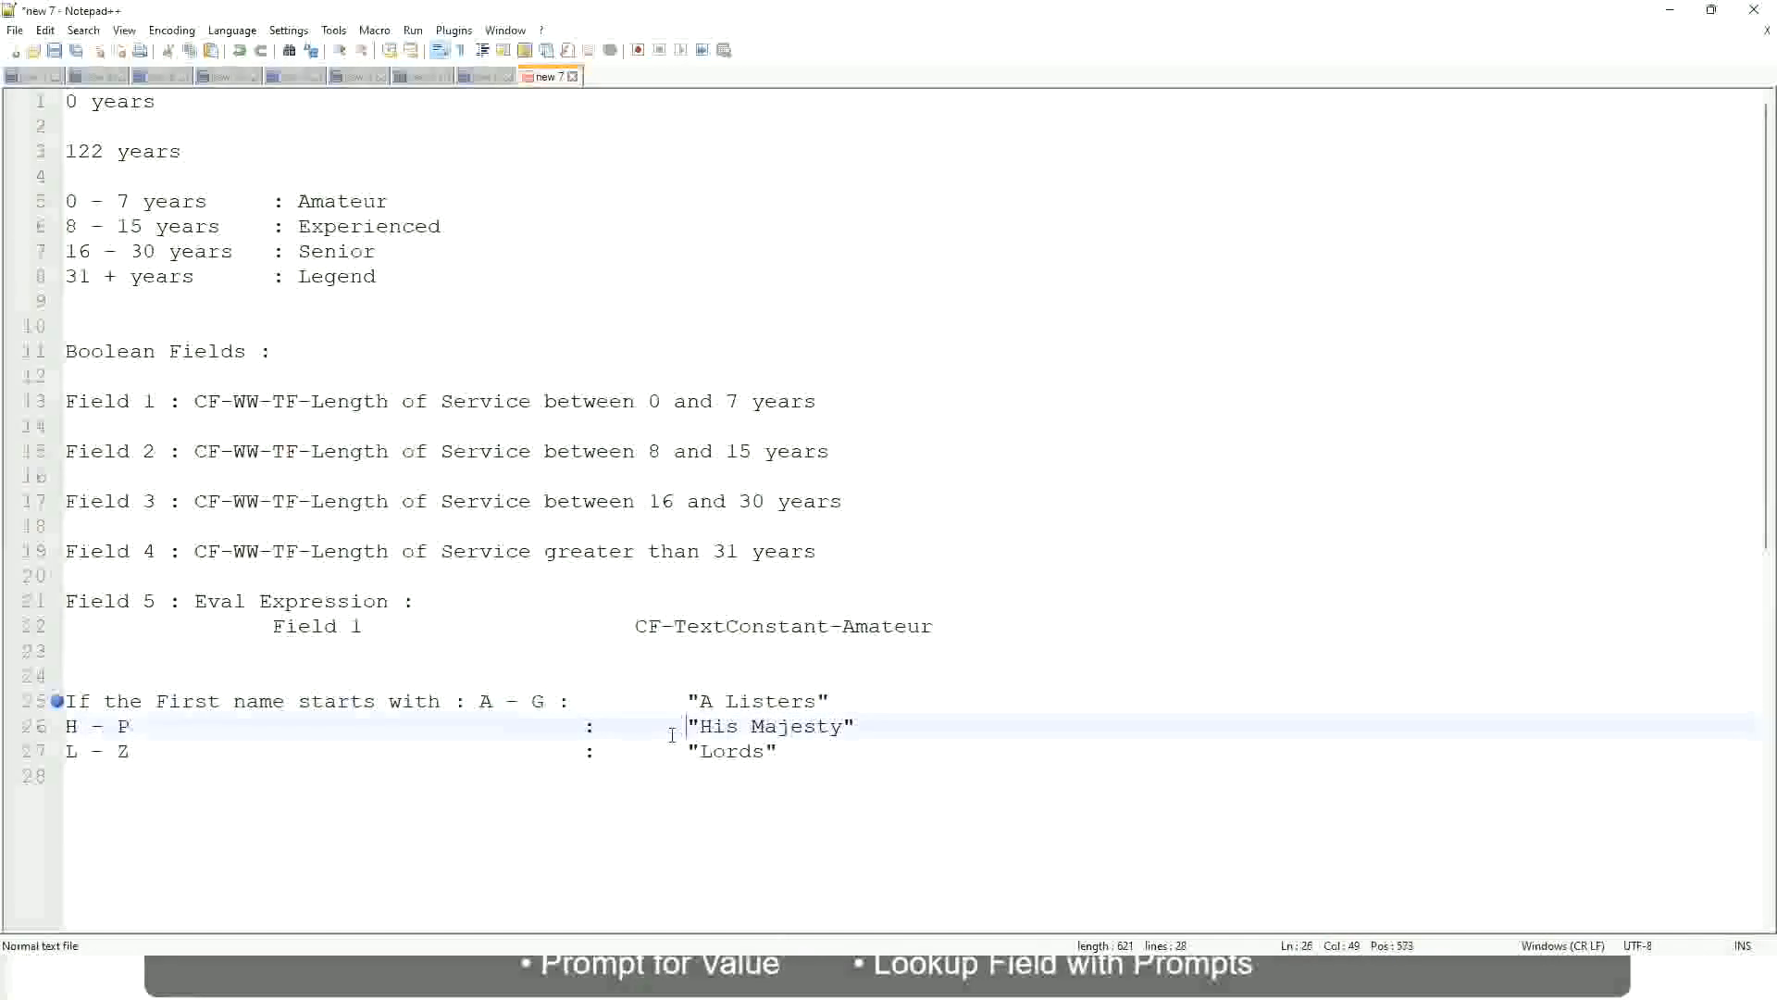
Replace the three first-name rules with the opening word "If" of a new rule
{"action": "left_click_drag", "start_coordinate": [814, 751], "coordinate": [63, 703]}
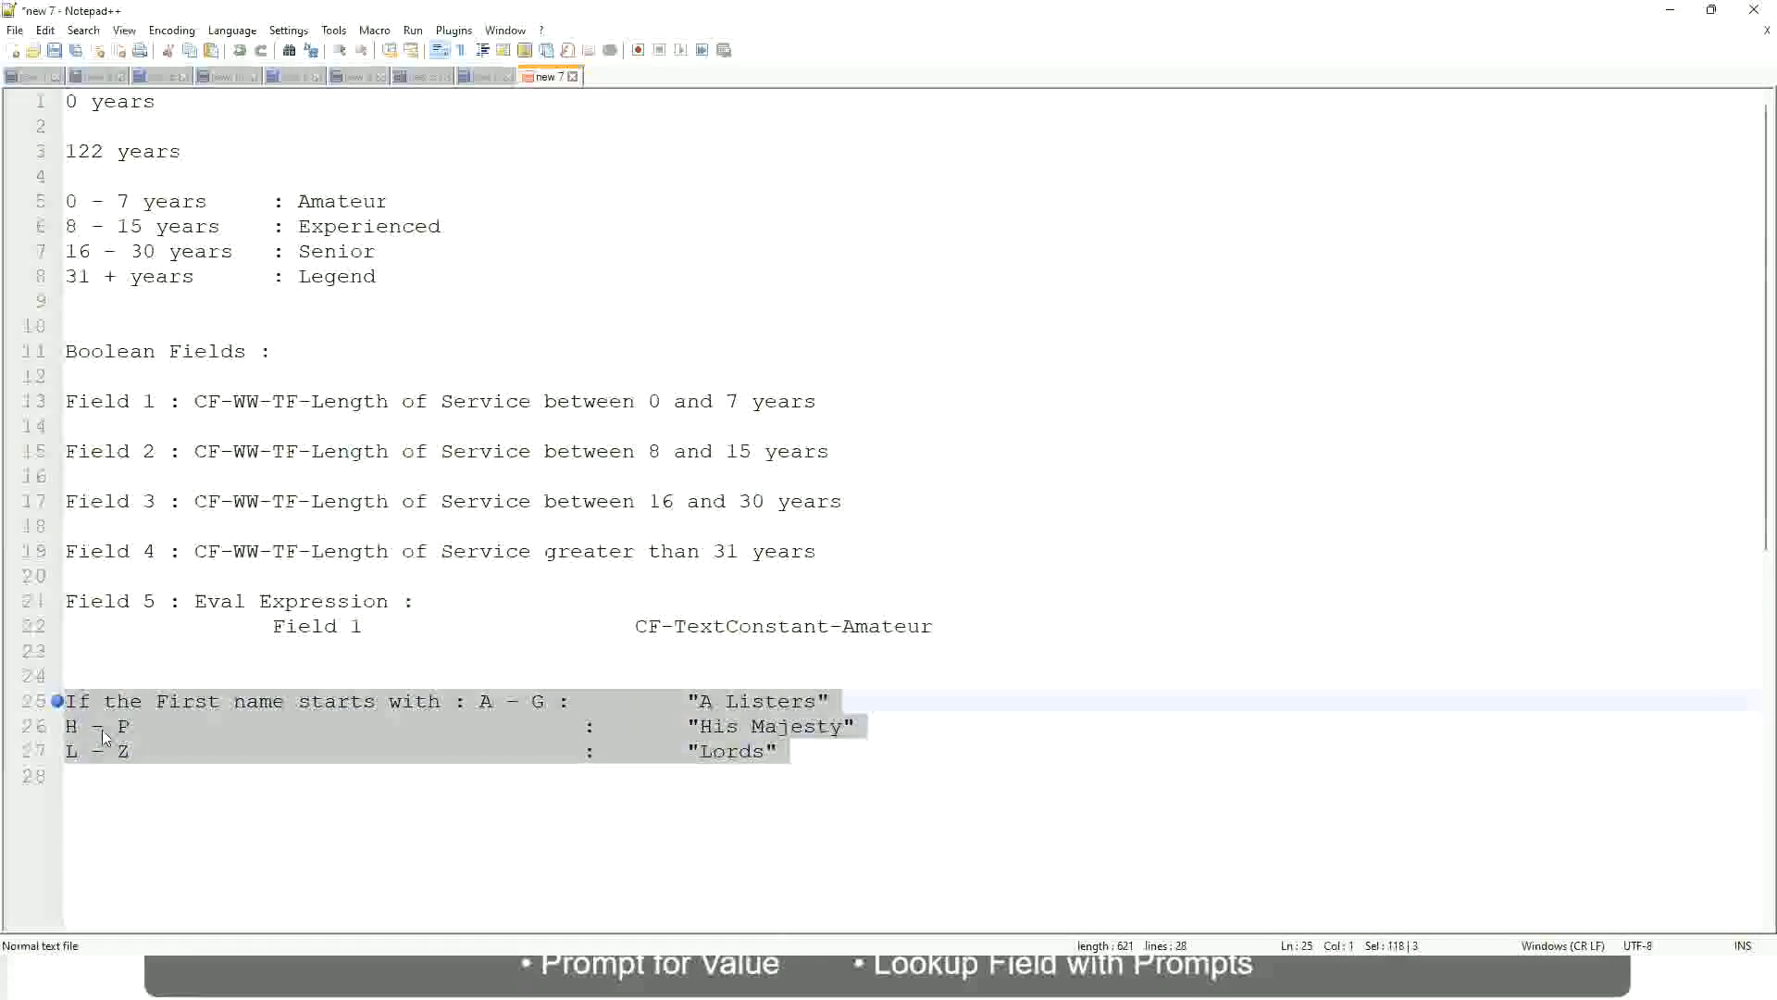
{"action": "type", "text": "If "}
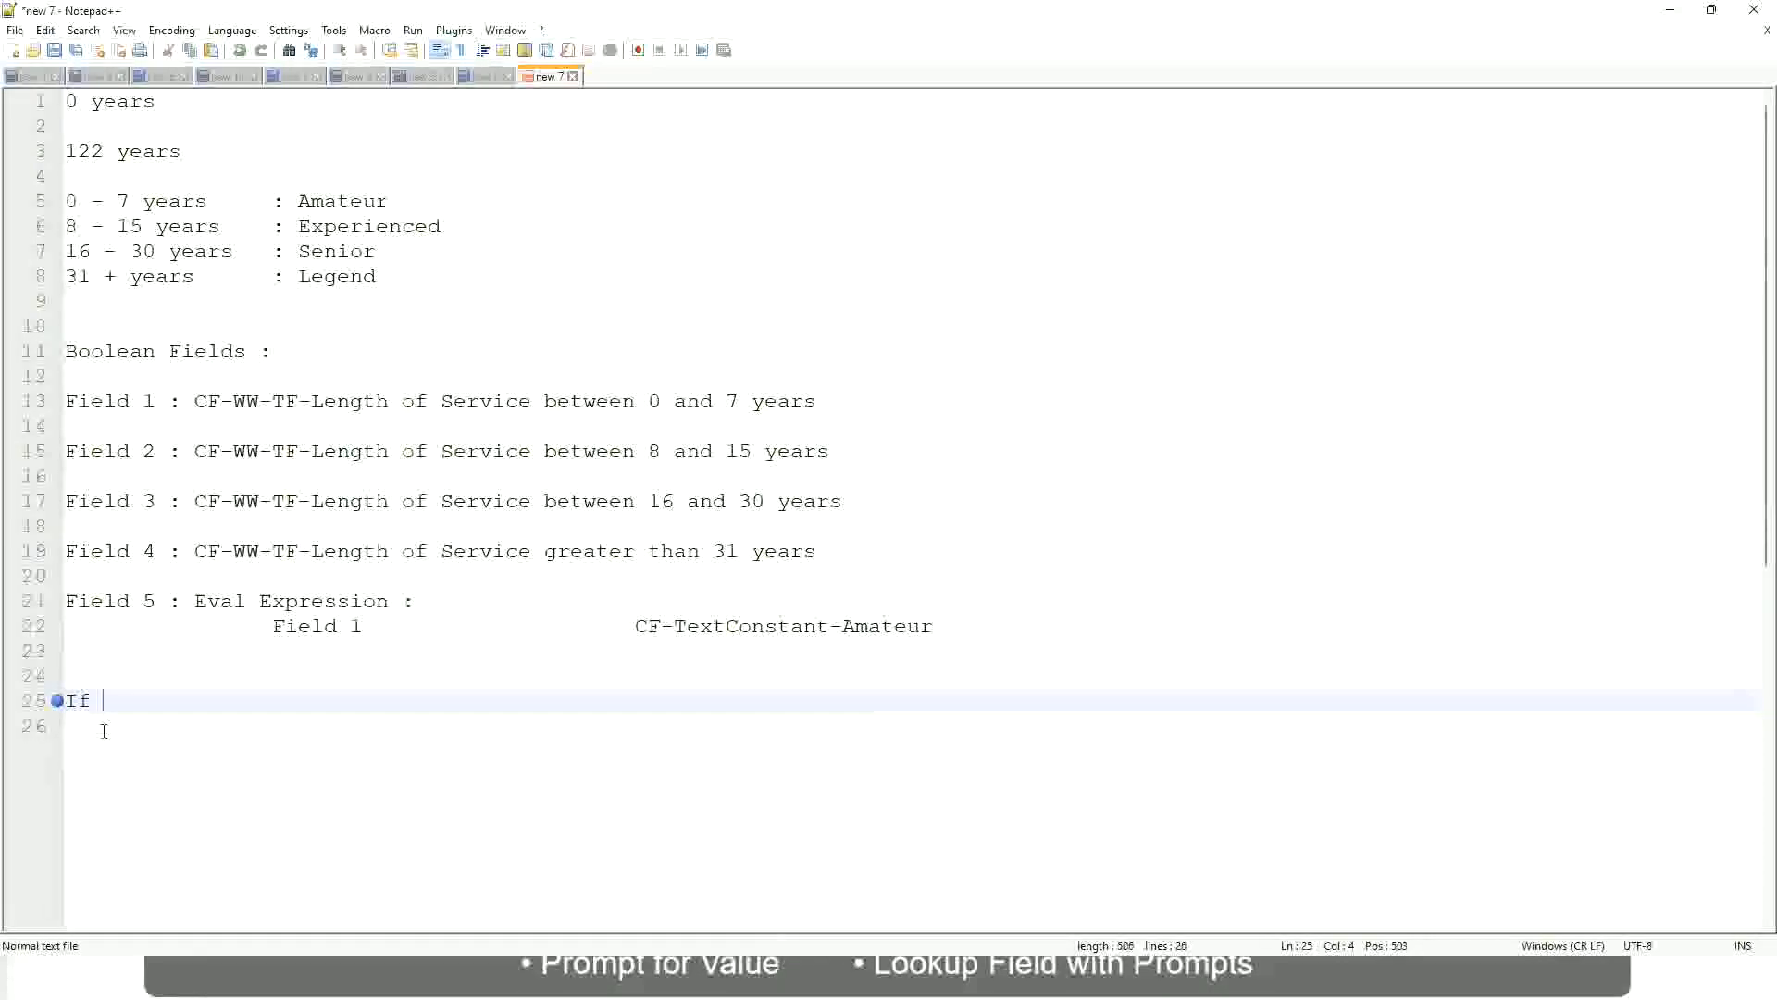
{"action": "type", "text": "Prior E"}
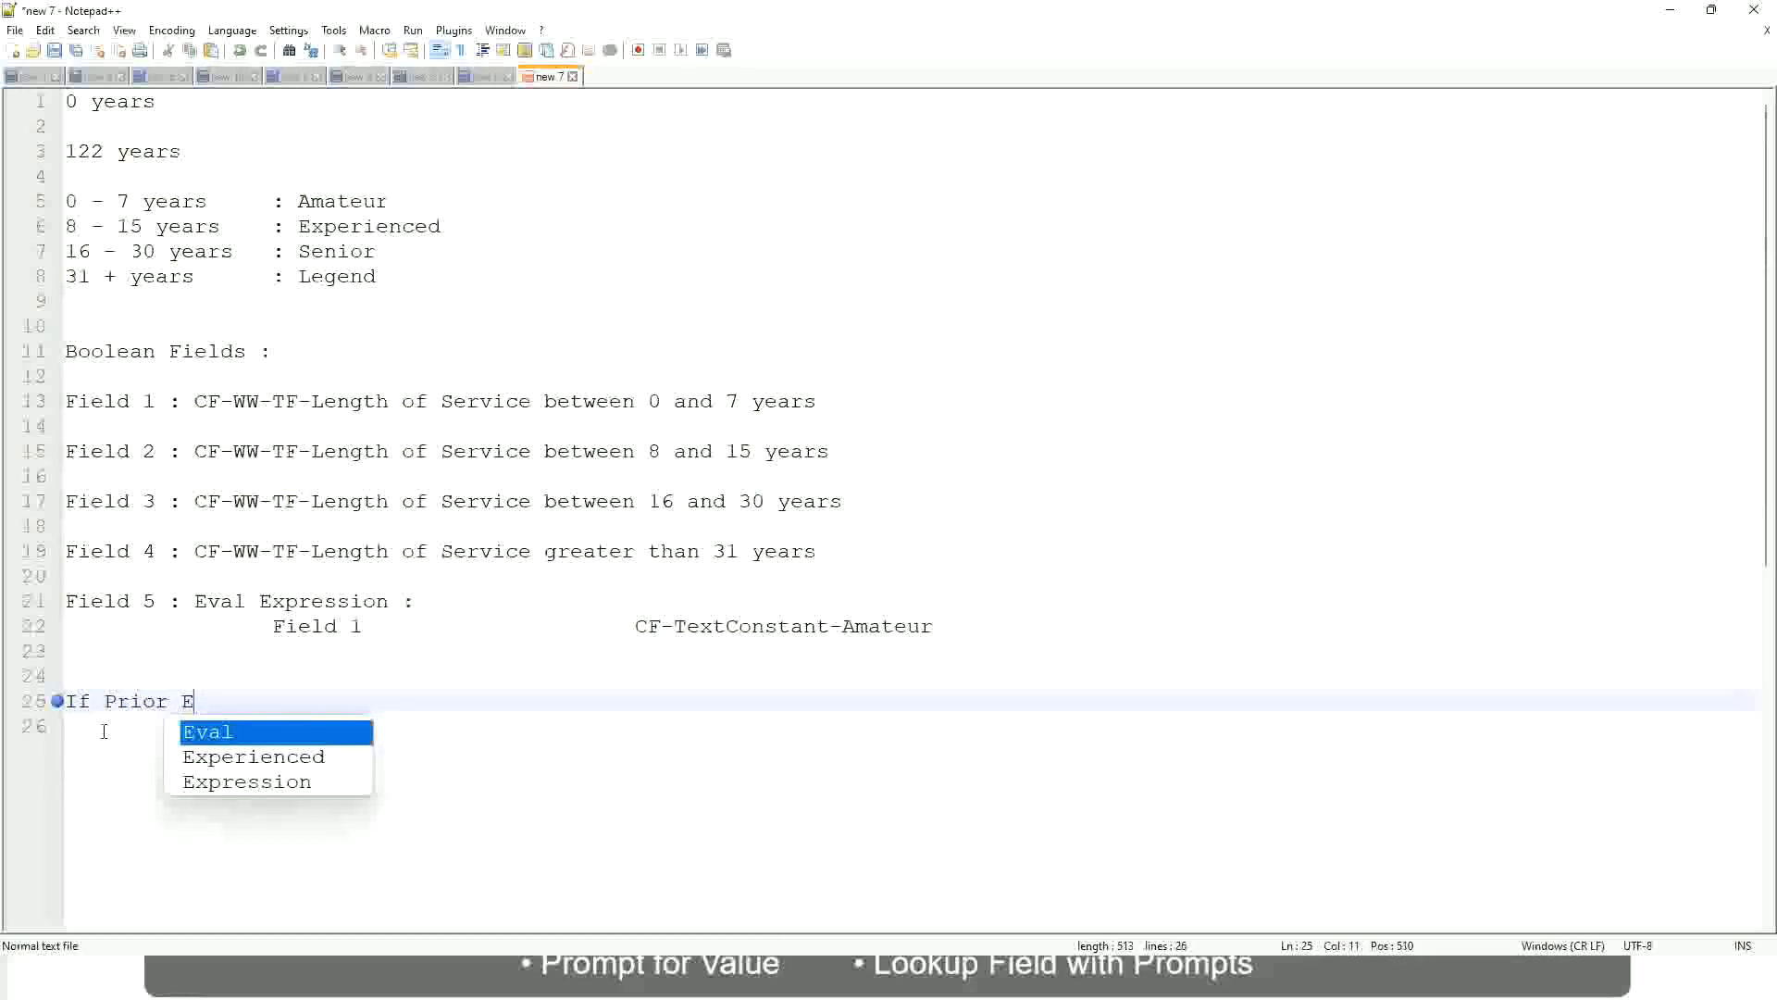
{"action": "type", "text": "xperience"}
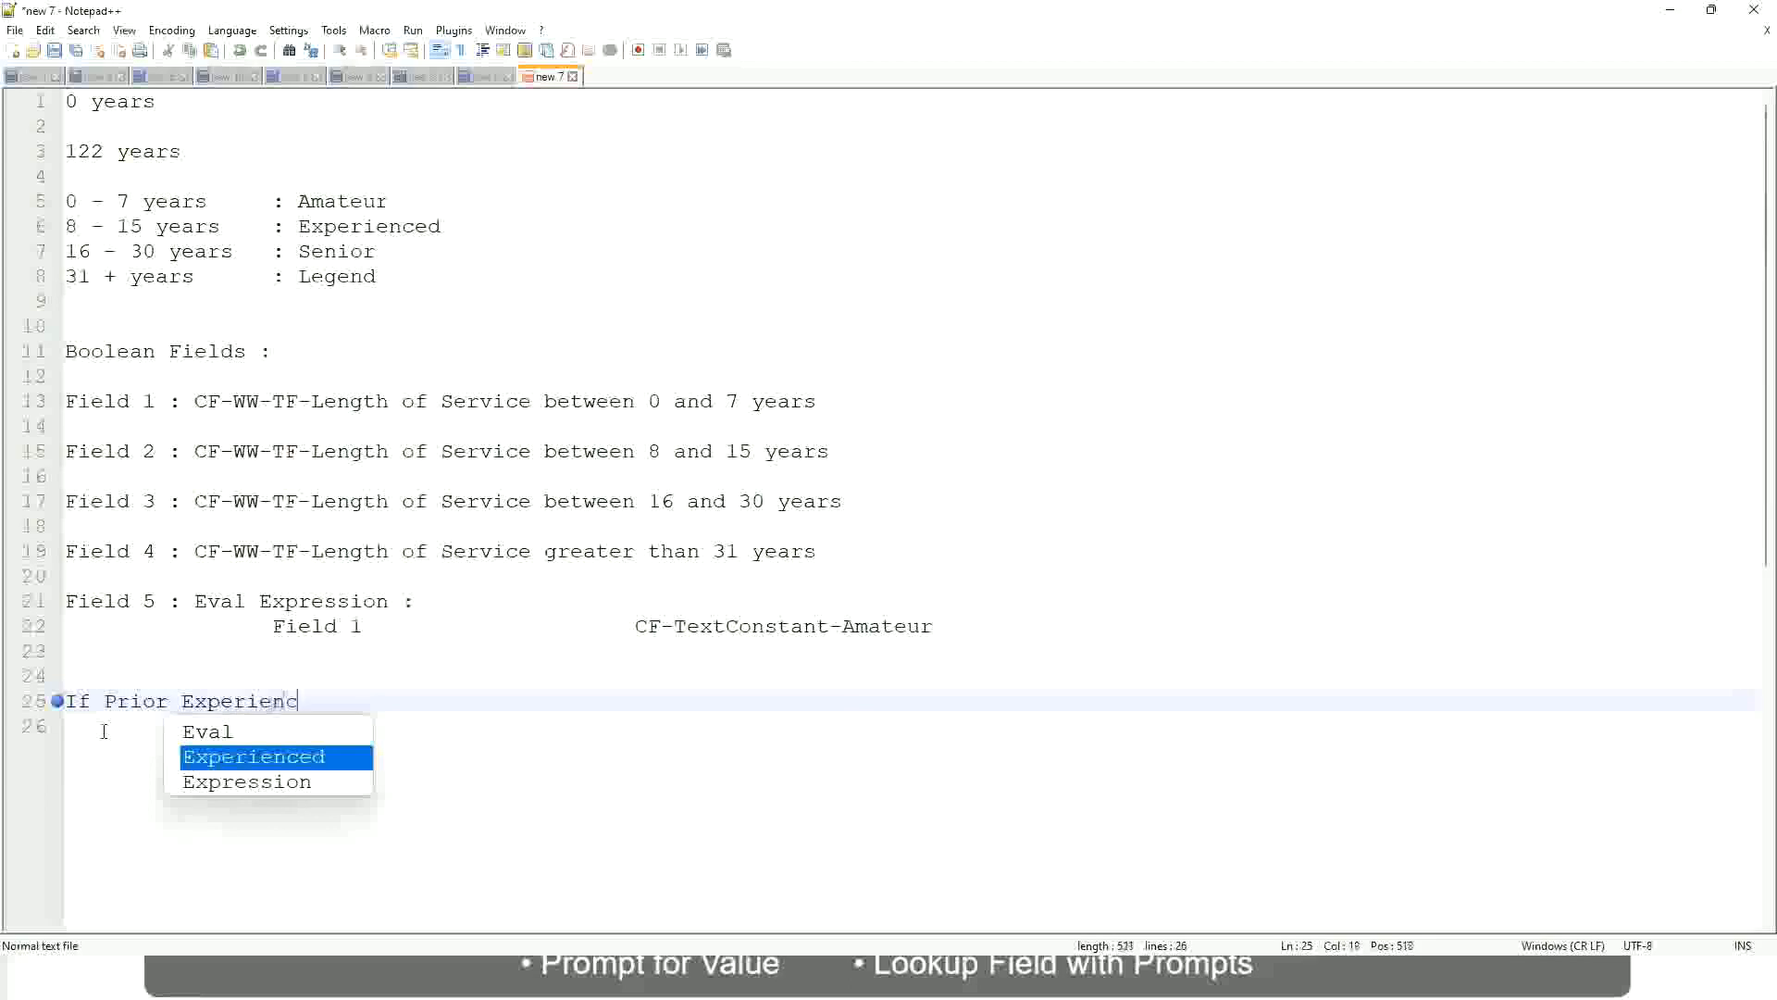
{"action": "key", "text": "BackSpace"}
{"action": "key", "text": "BackSpace"}
{"action": "key", "text": "BackSpace"}
{"action": "key", "text": "BackSpace"}
{"action": "key", "text": "BackSpace"}
{"action": "key", "text": "BackSpace"}
{"action": "key", "text": "BackSpace"}
{"action": "key", "text": "BackSpace"}
{"action": "key", "text": "BackSpace"}
{"action": "key", "text": "BackSpace"}
{"action": "key", "text": "BackSpace"}
{"action": "key", "text": "BackSpace"}
{"action": "key", "text": "BackSpace"}
{"action": "key", "text": "BackSpace"}
{"action": "key", "text": "BackSpace"}
{"action": "key", "text": "BackSpace"}
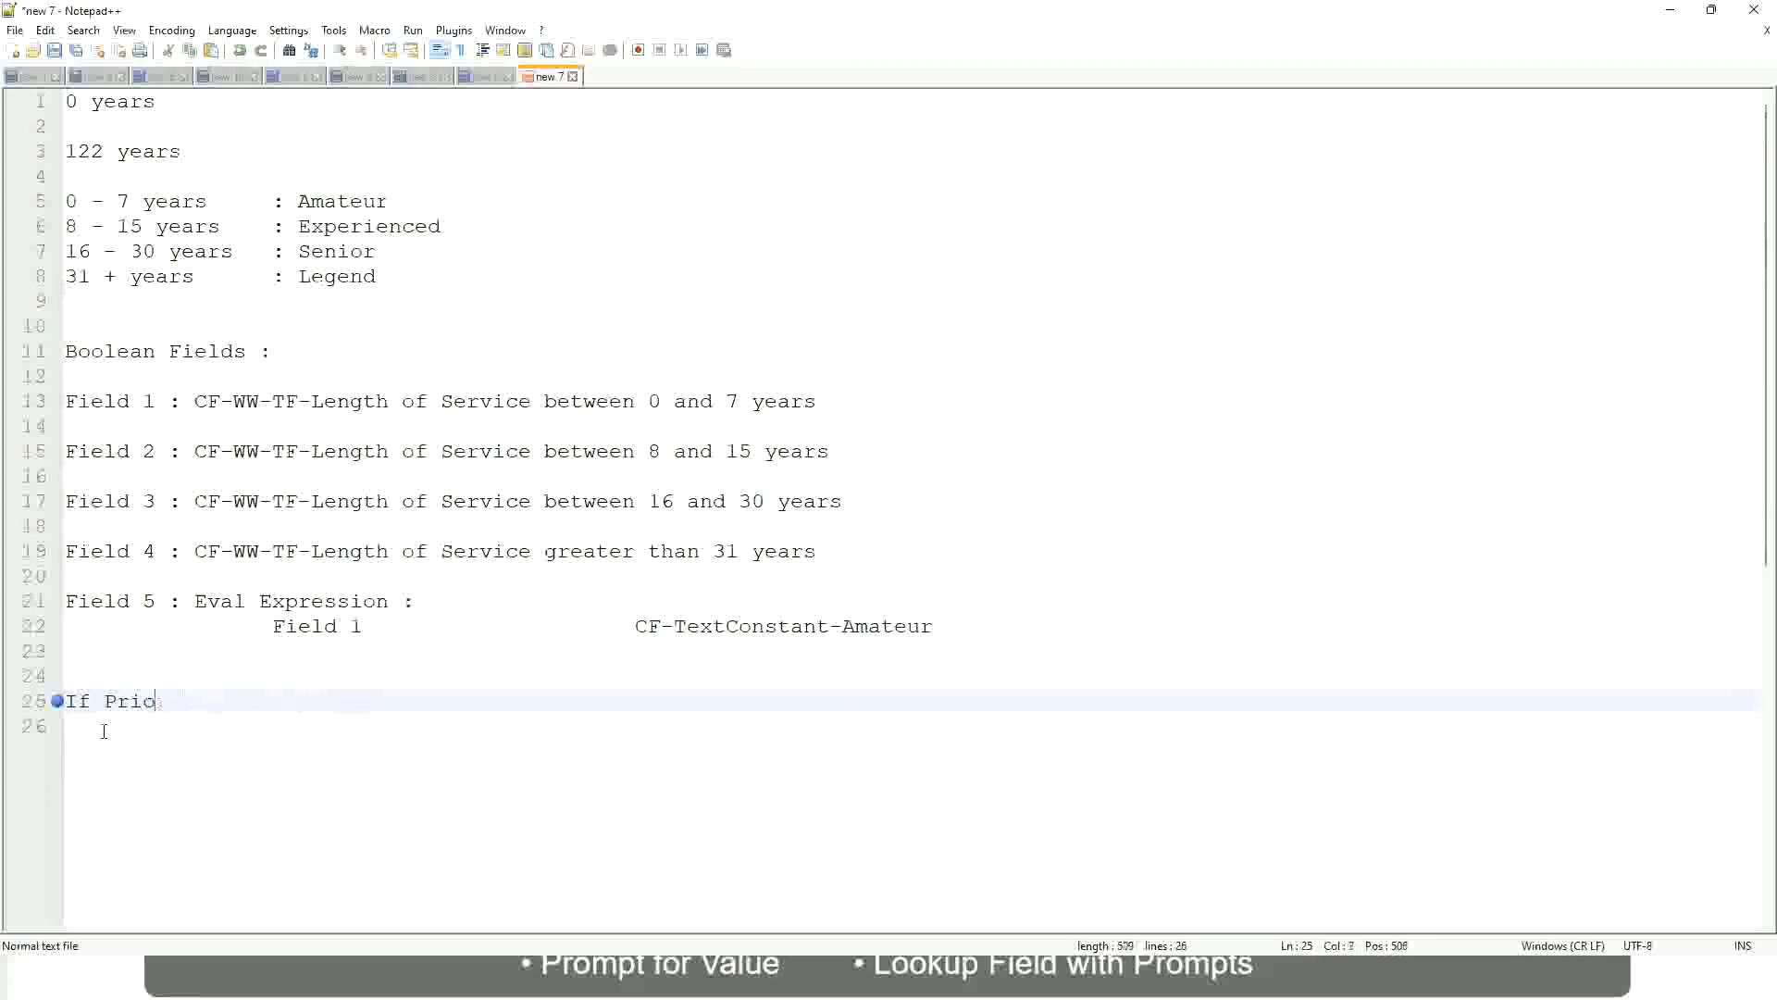
{"action": "type", "text": "Job Profile is "}
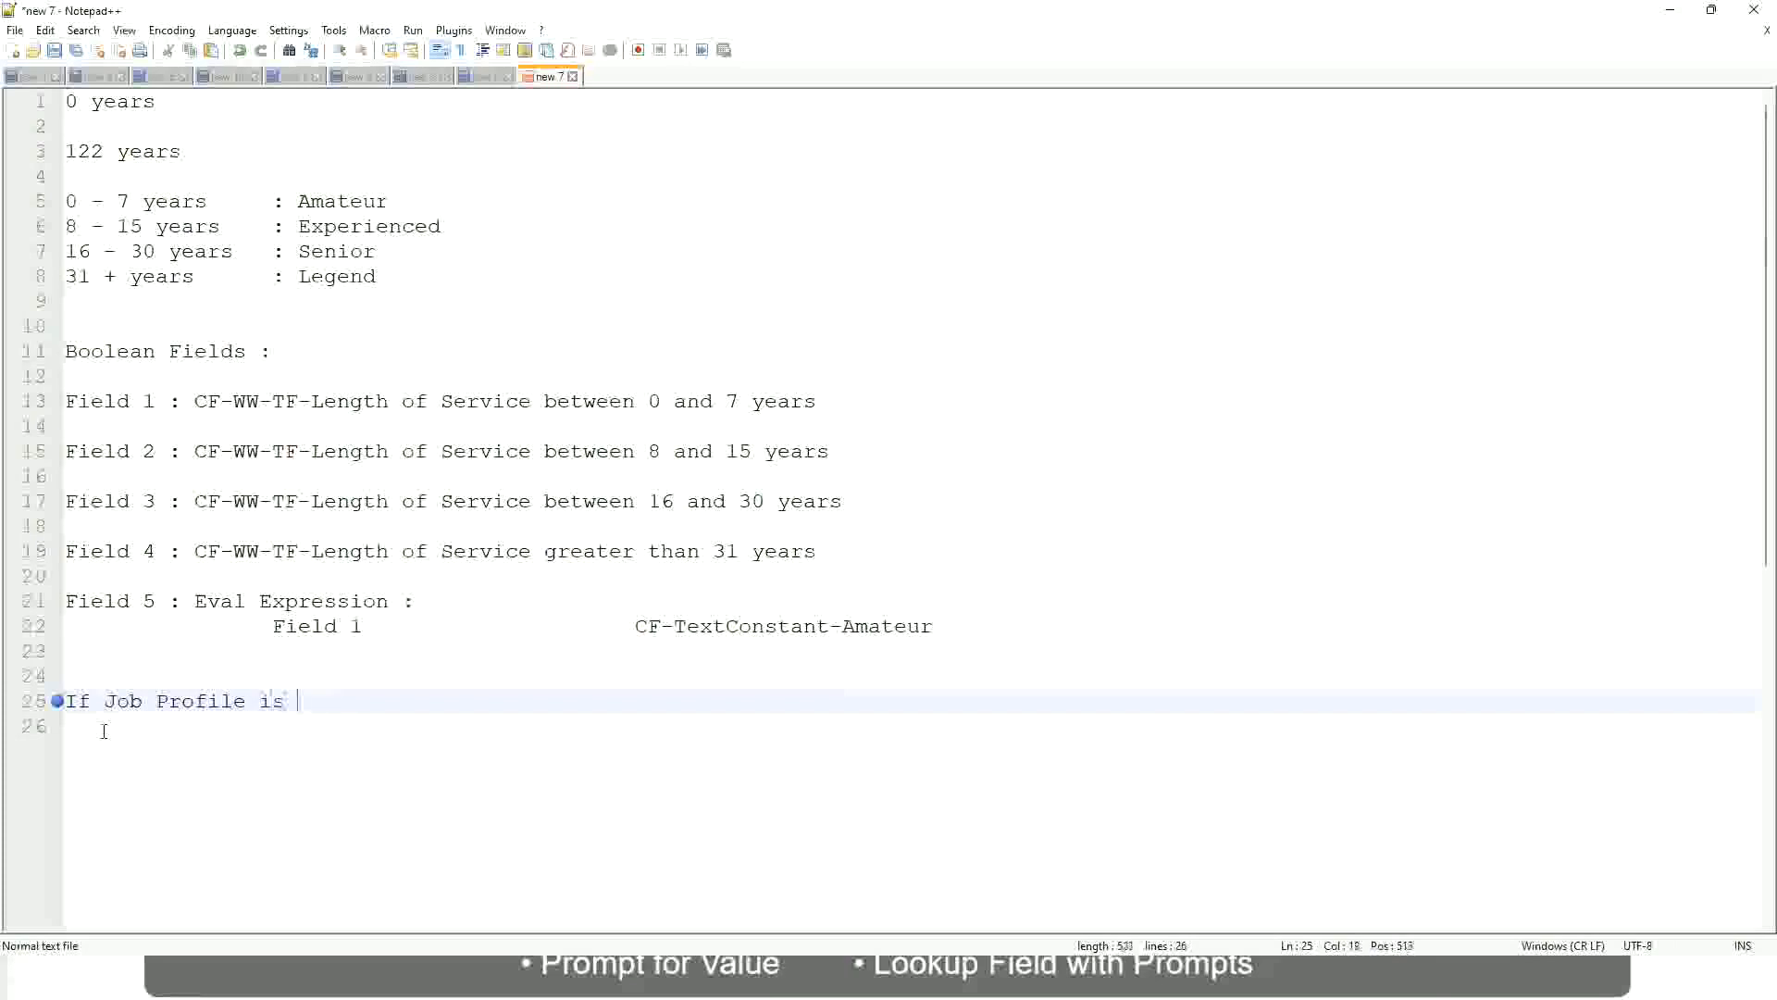
{"action": "type", "text": ": Manager"}
{"action": "key", "text": "BackSpace"}
{"action": "key", "text": "BackSpace"}
{"action": "key", "text": "BackSpace"}
{"action": "key", "text": "BackSpace"}
{"action": "key", "text": "BackSpace"}
{"action": "key", "text": "BackSpace"}
{"action": "key", "text": "BackSpace"}
{"action": "key", "text": "BackSpace"}
{"action": "key", "text": "BackSpace"}
{"action": "key", "text": "BackSpace"}
{"action": "key", "text": "BackSpace"}
{"action": "key", "text": "BackSpace"}
{"action": "key", "text": "BackSpace"}
{"action": "key", "text": "BackSpace"}
{"action": "key", "text": "BackSpace"}
{"action": "key", "text": "BackSpace"}
{"action": "key", "text": "BackSpace"}
{"action": "key", "text": "BackSpace"}
{"action": "key", "text": "BackSpace"}
{"action": "key", "text": "BackSpace"}
Write the condition on line 25 as "If Management Level is Manager or Above"
{"action": "type", "text": "Manage"}
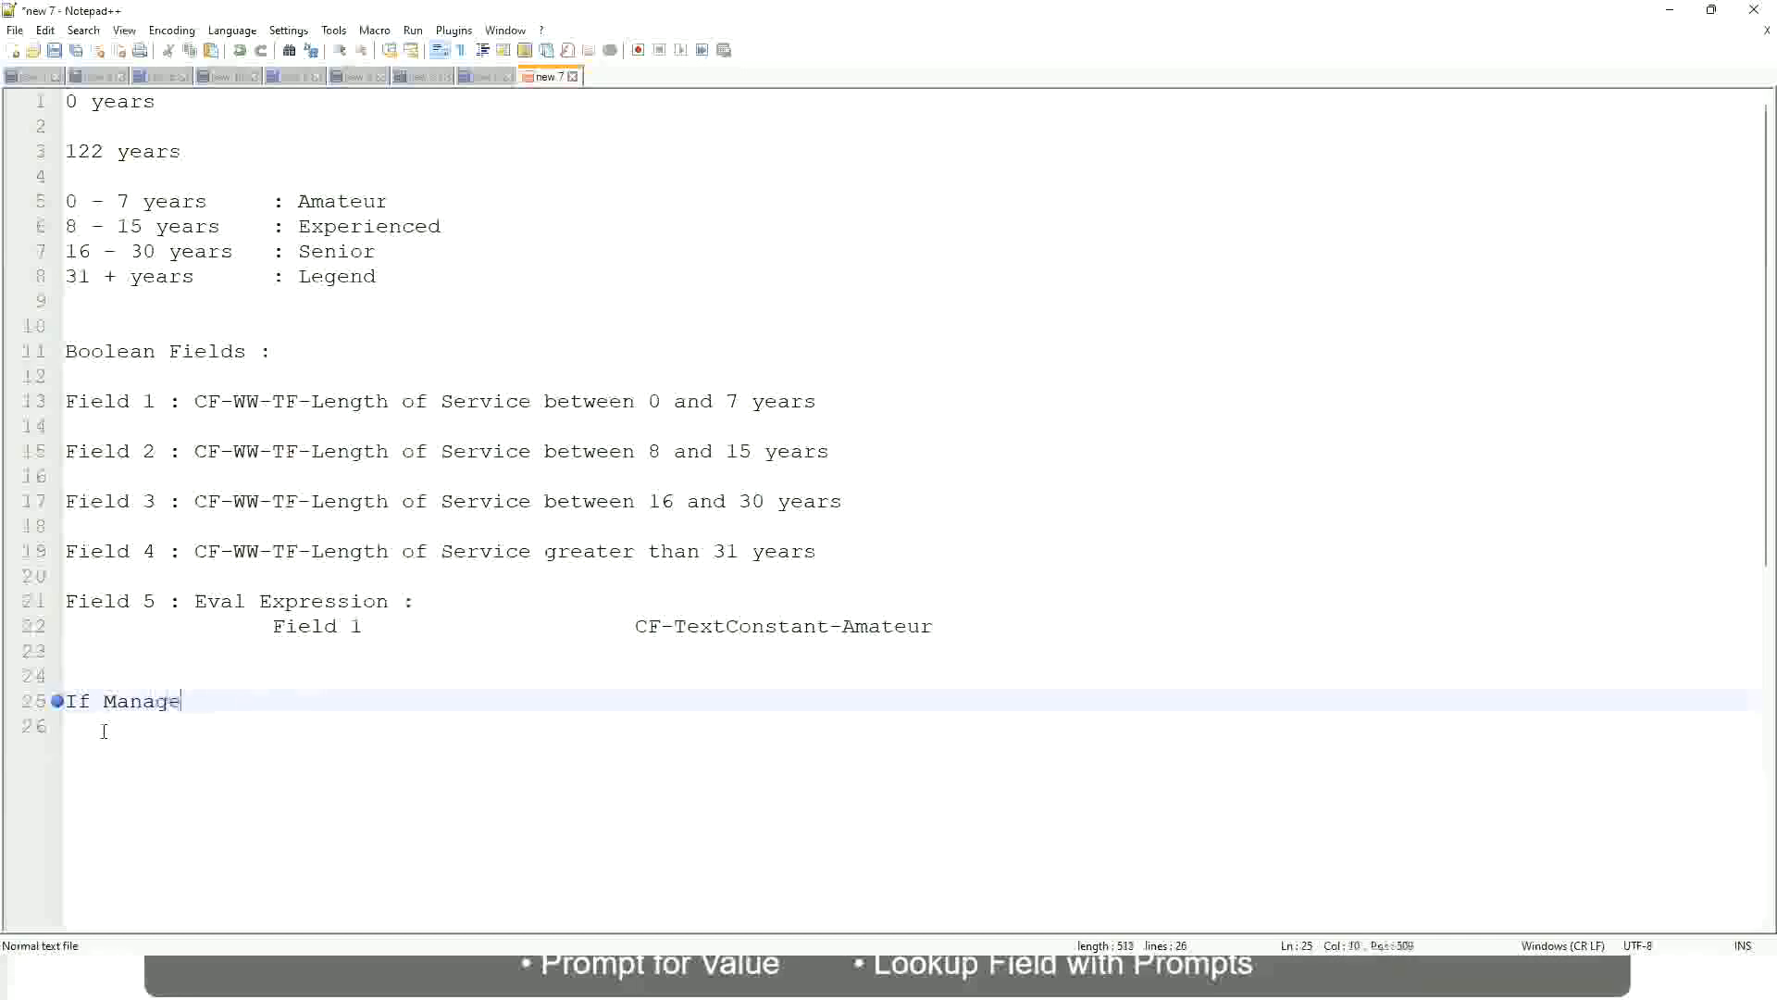
{"action": "type", "text": "ment Level is Manager "}
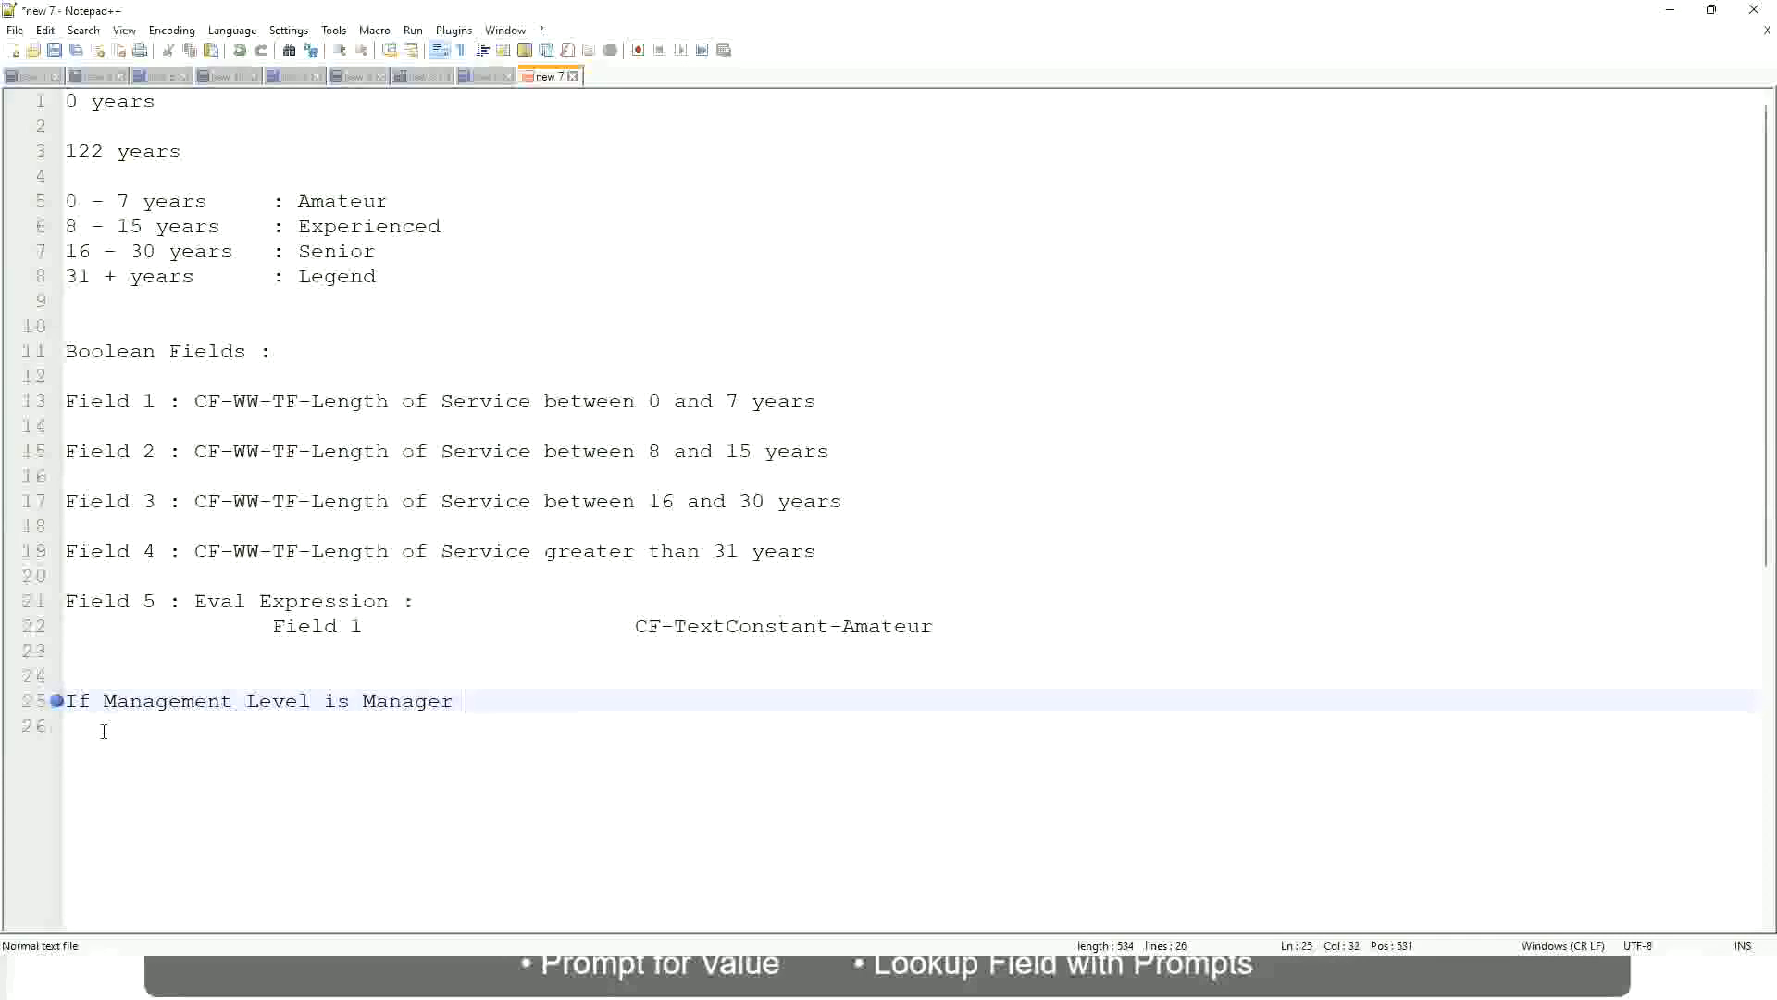
{"action": "type", "text": "or Above"}
Add the tab-spaced result "Proposed Allowance Plan : Car Allowance" to the Manager rule and start a new line
{"action": "key", "text": "Tab"}
{"action": "key", "text": "Tab"}
{"action": "key", "text": "Tab"}
{"action": "key", "text": "Tab"}
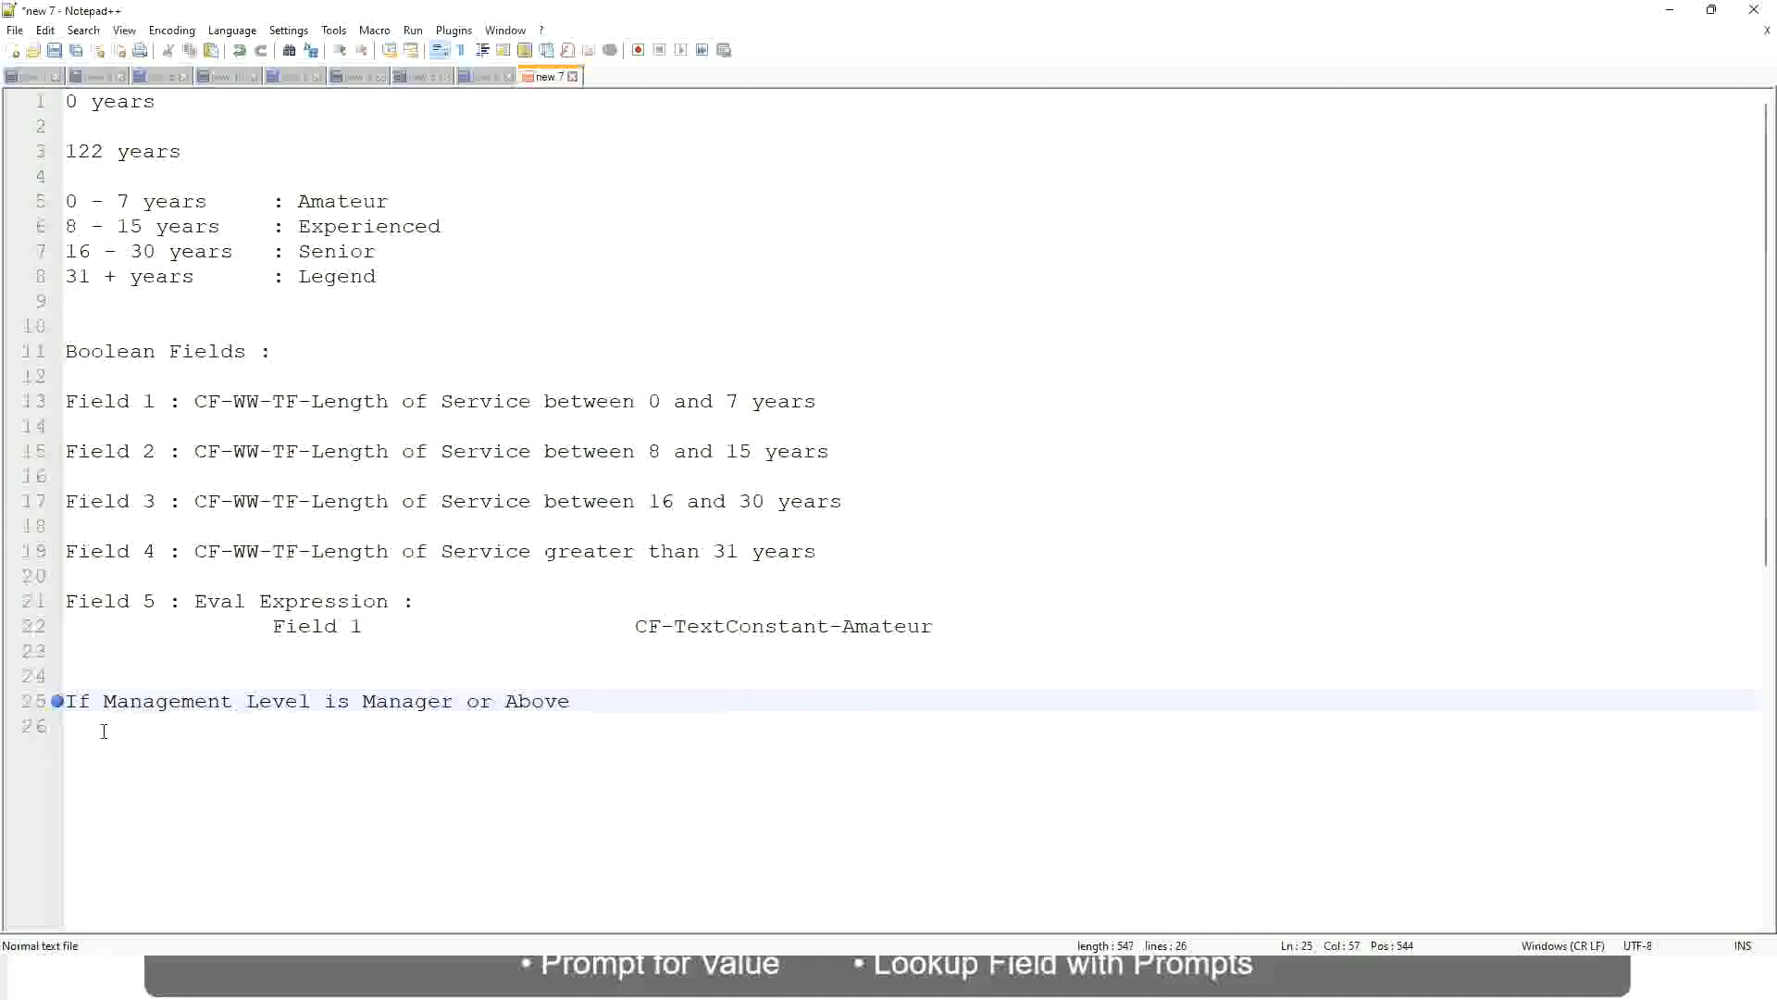
{"action": "key", "text": "Tab"}
{"action": "type", "text": "Proposed"}
{"action": "type", "text": "Allowance "}
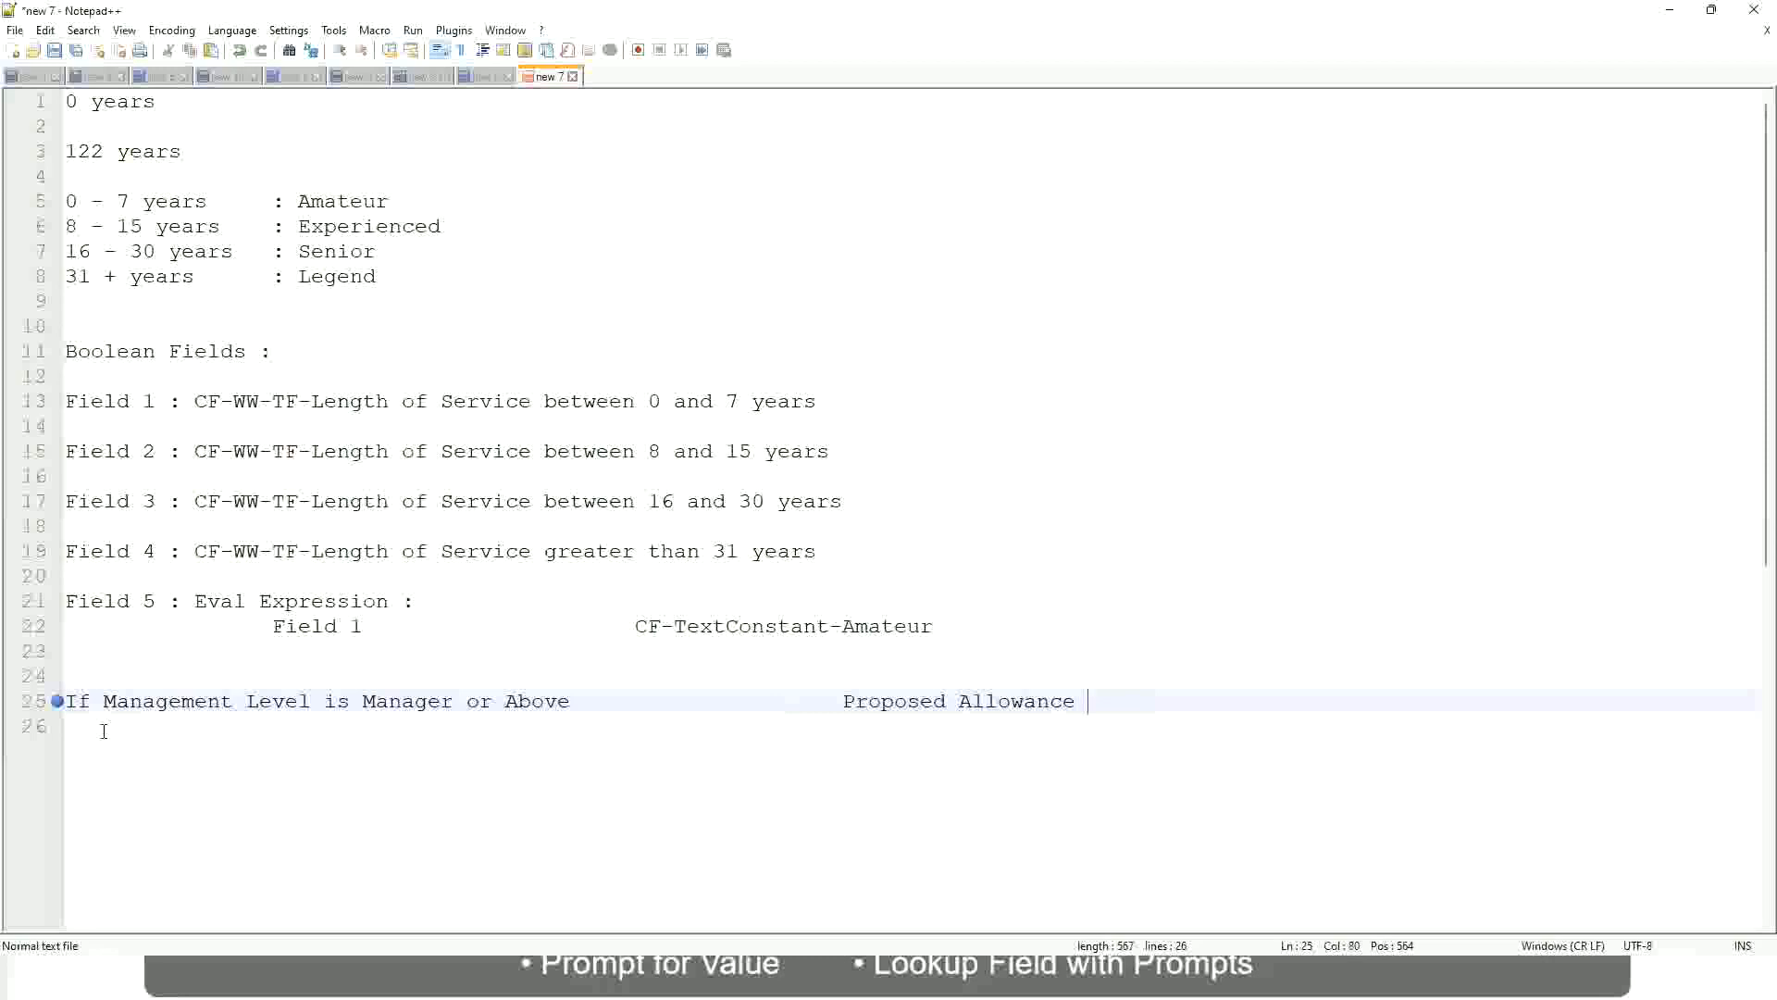
{"action": "type", "text": "Plan"}
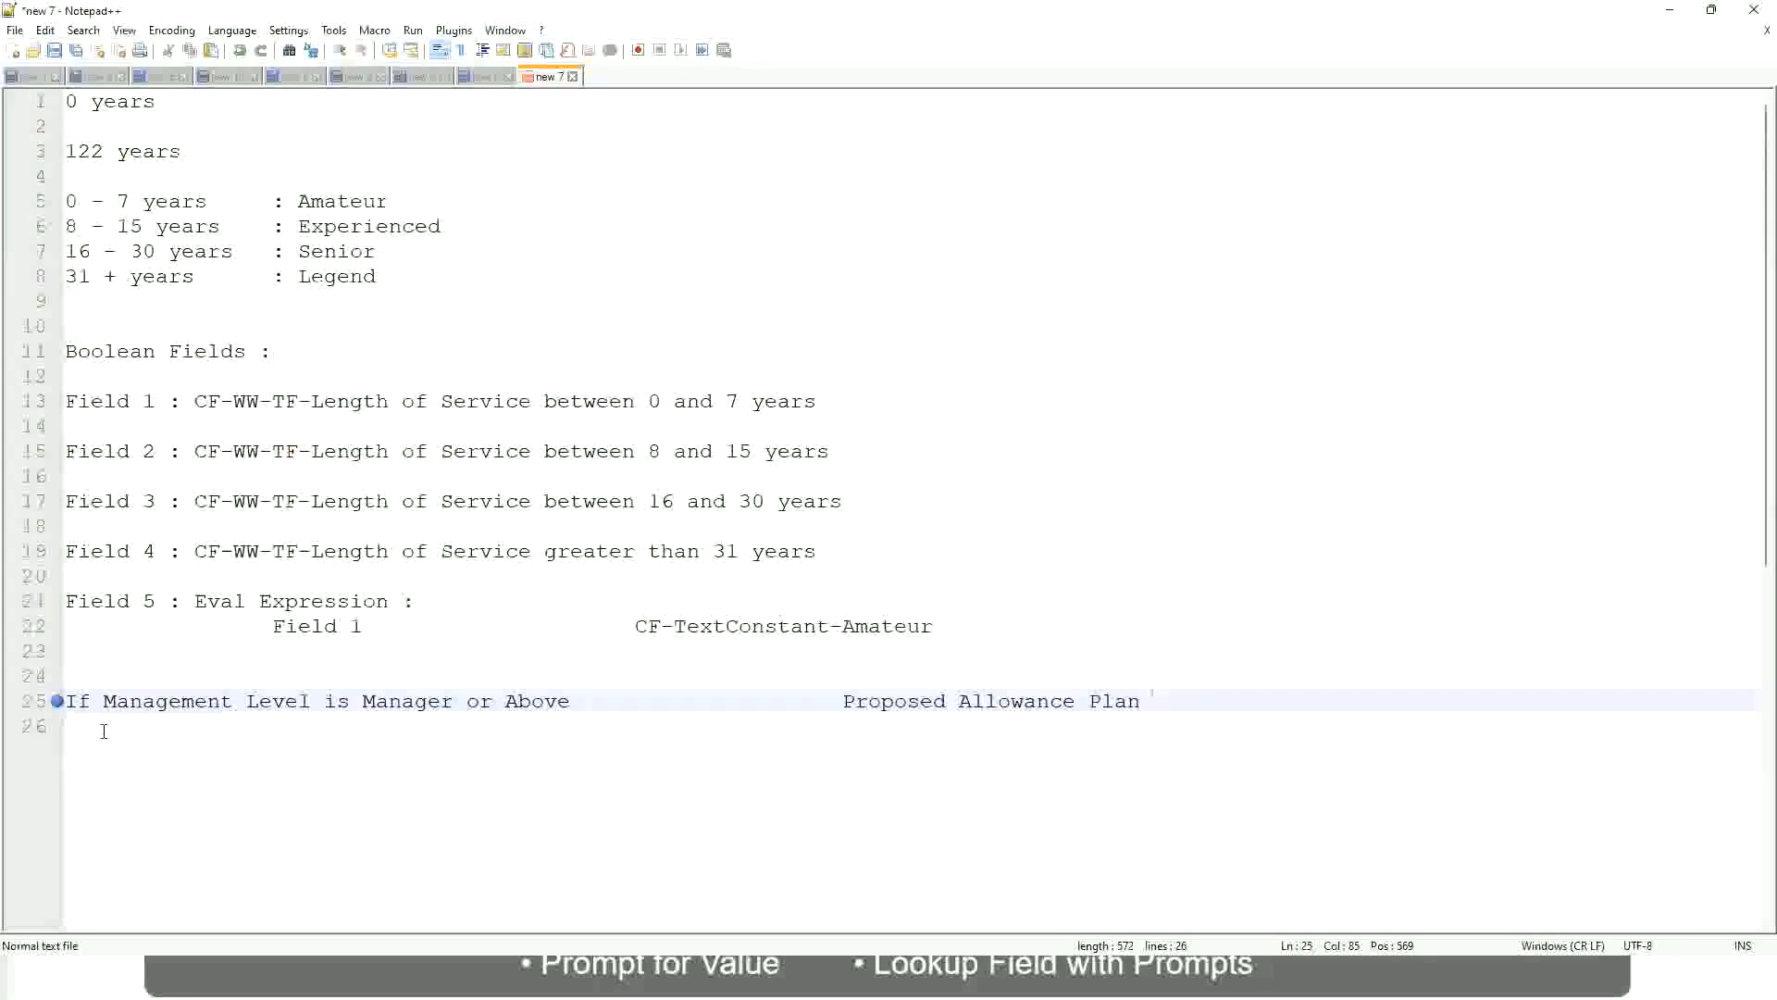
{"action": "type", "text": ": Car Allowance"}
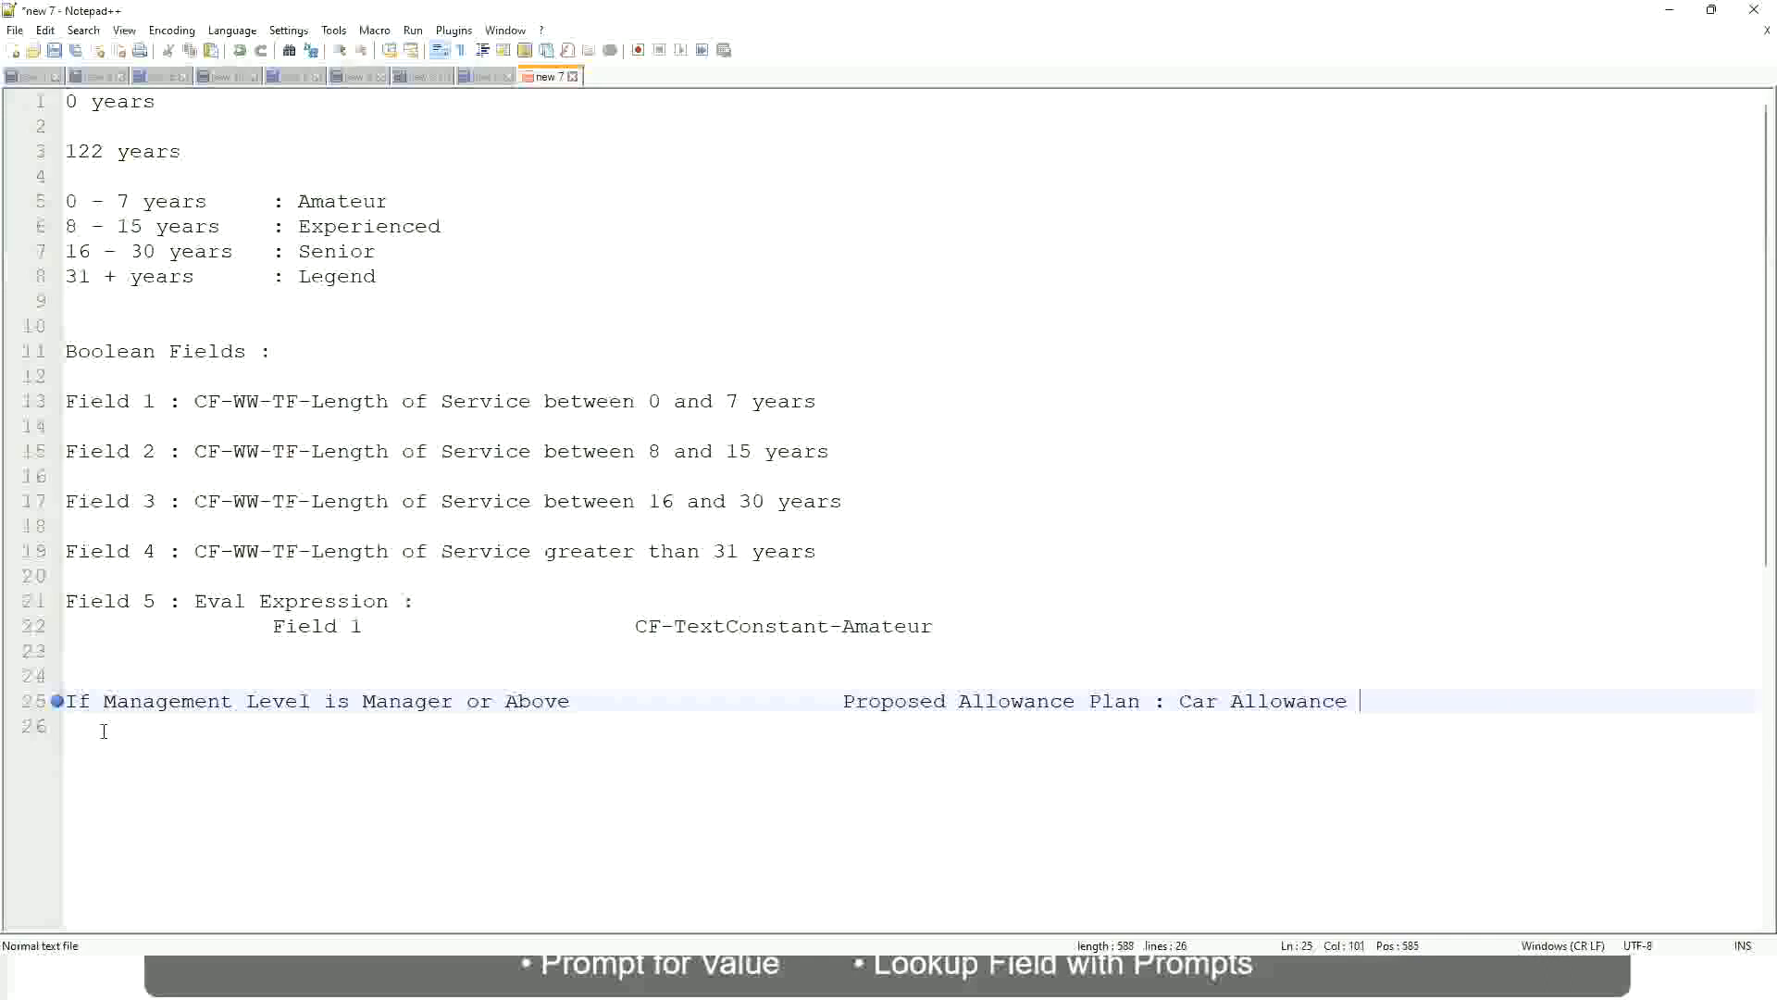
{"action": "key", "text": "Return"}
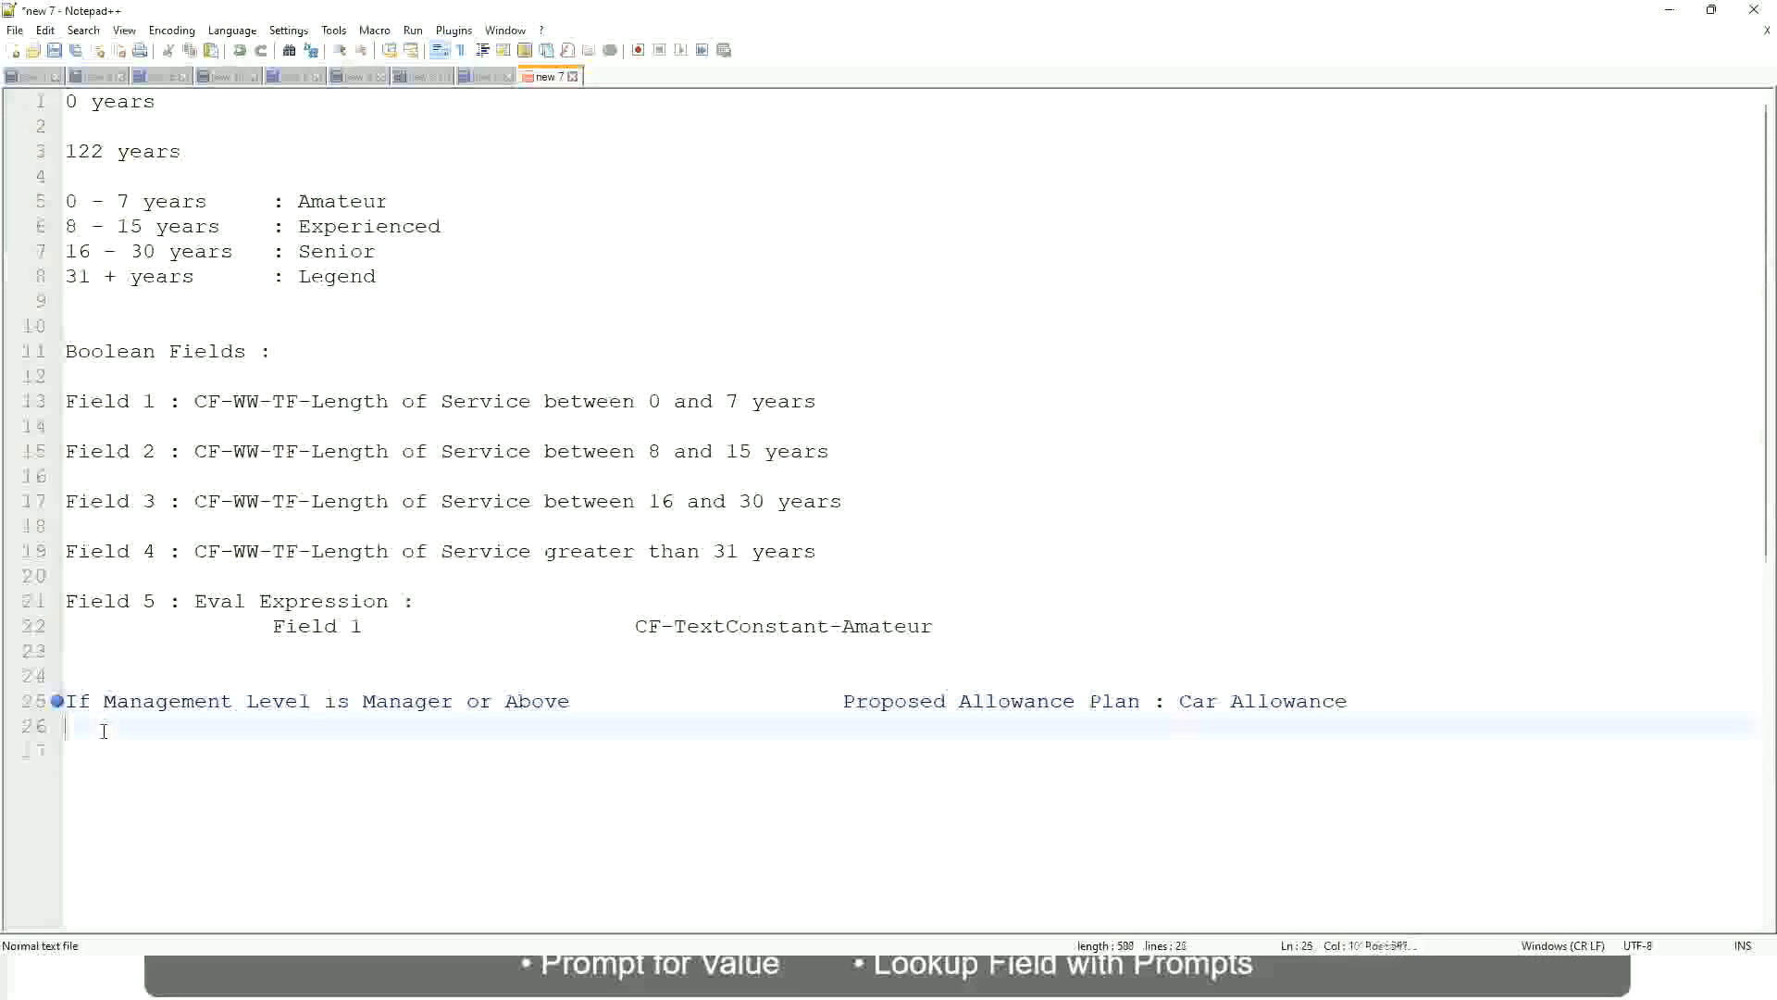
Begin the second rule with "If Management Level is" and remove "or Above" from the Manager condition
{"action": "type", "text": "If Management Level is"}
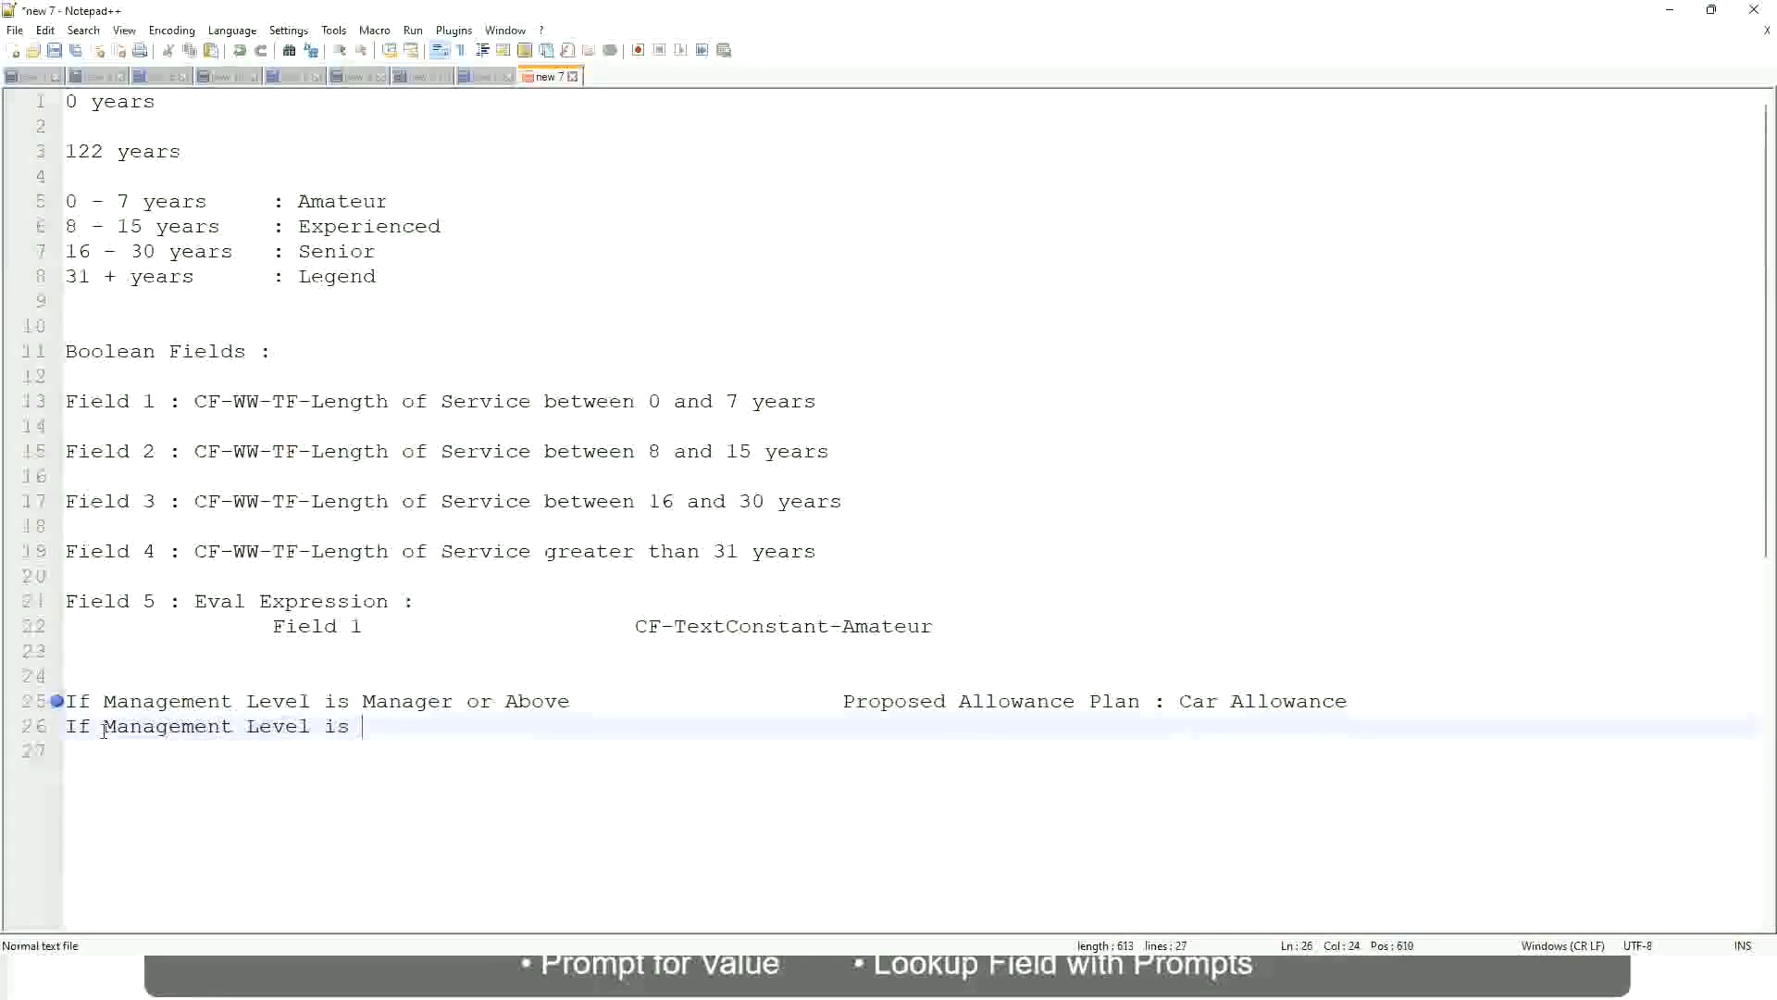
{"action": "key", "text": "Up"}
{"action": "key", "text": "Right"}
{"action": "key", "text": "Right"}
{"action": "key", "text": "Right"}
{"action": "key", "text": "Right"}
{"action": "key", "text": "Right"}
{"action": "key", "text": "Right"}
{"action": "key", "text": "Right"}
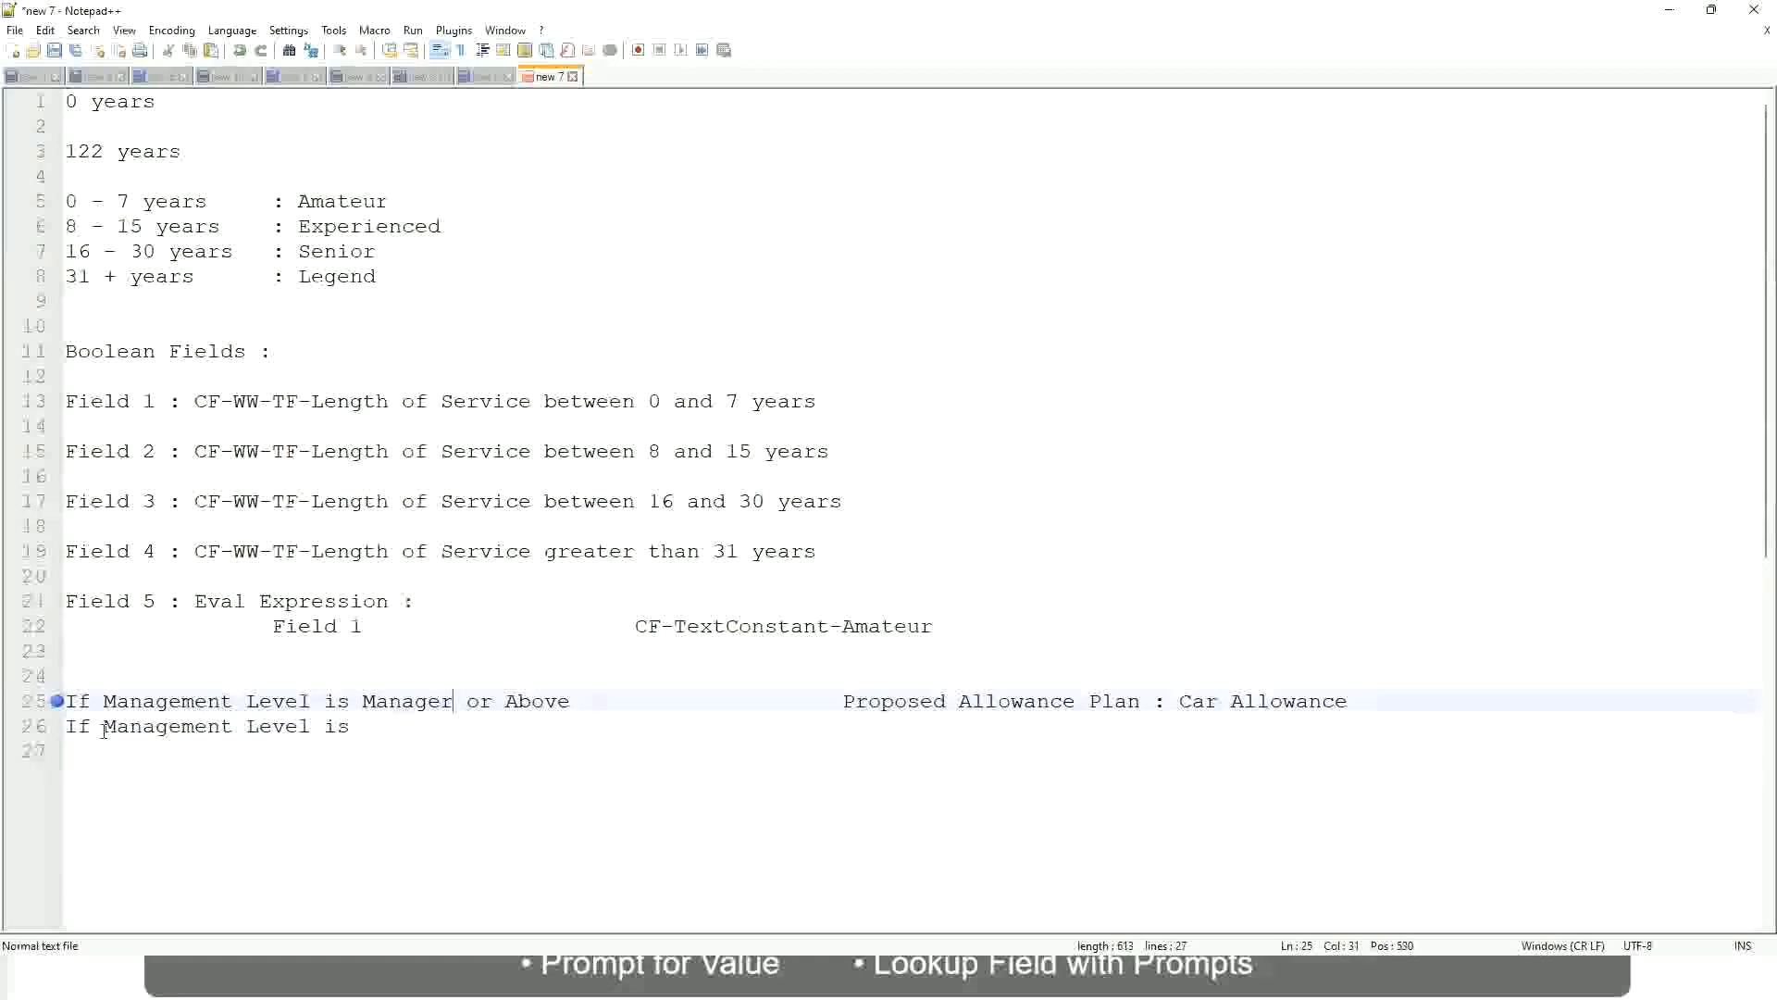
{"action": "key", "text": "shift+Right"}
{"action": "key", "text": "shift+Right"}
{"action": "key", "text": "shift+Right"}
{"action": "key", "text": "shift+Right"}
{"action": "key", "text": "shift+Right"}
{"action": "key", "text": "shift+Right"}
{"action": "key", "text": "shift+Right"}
{"action": "key", "text": "shift+Right"}
{"action": "key", "text": "shift+Right"}
{"action": "key", "text": "Delete"}
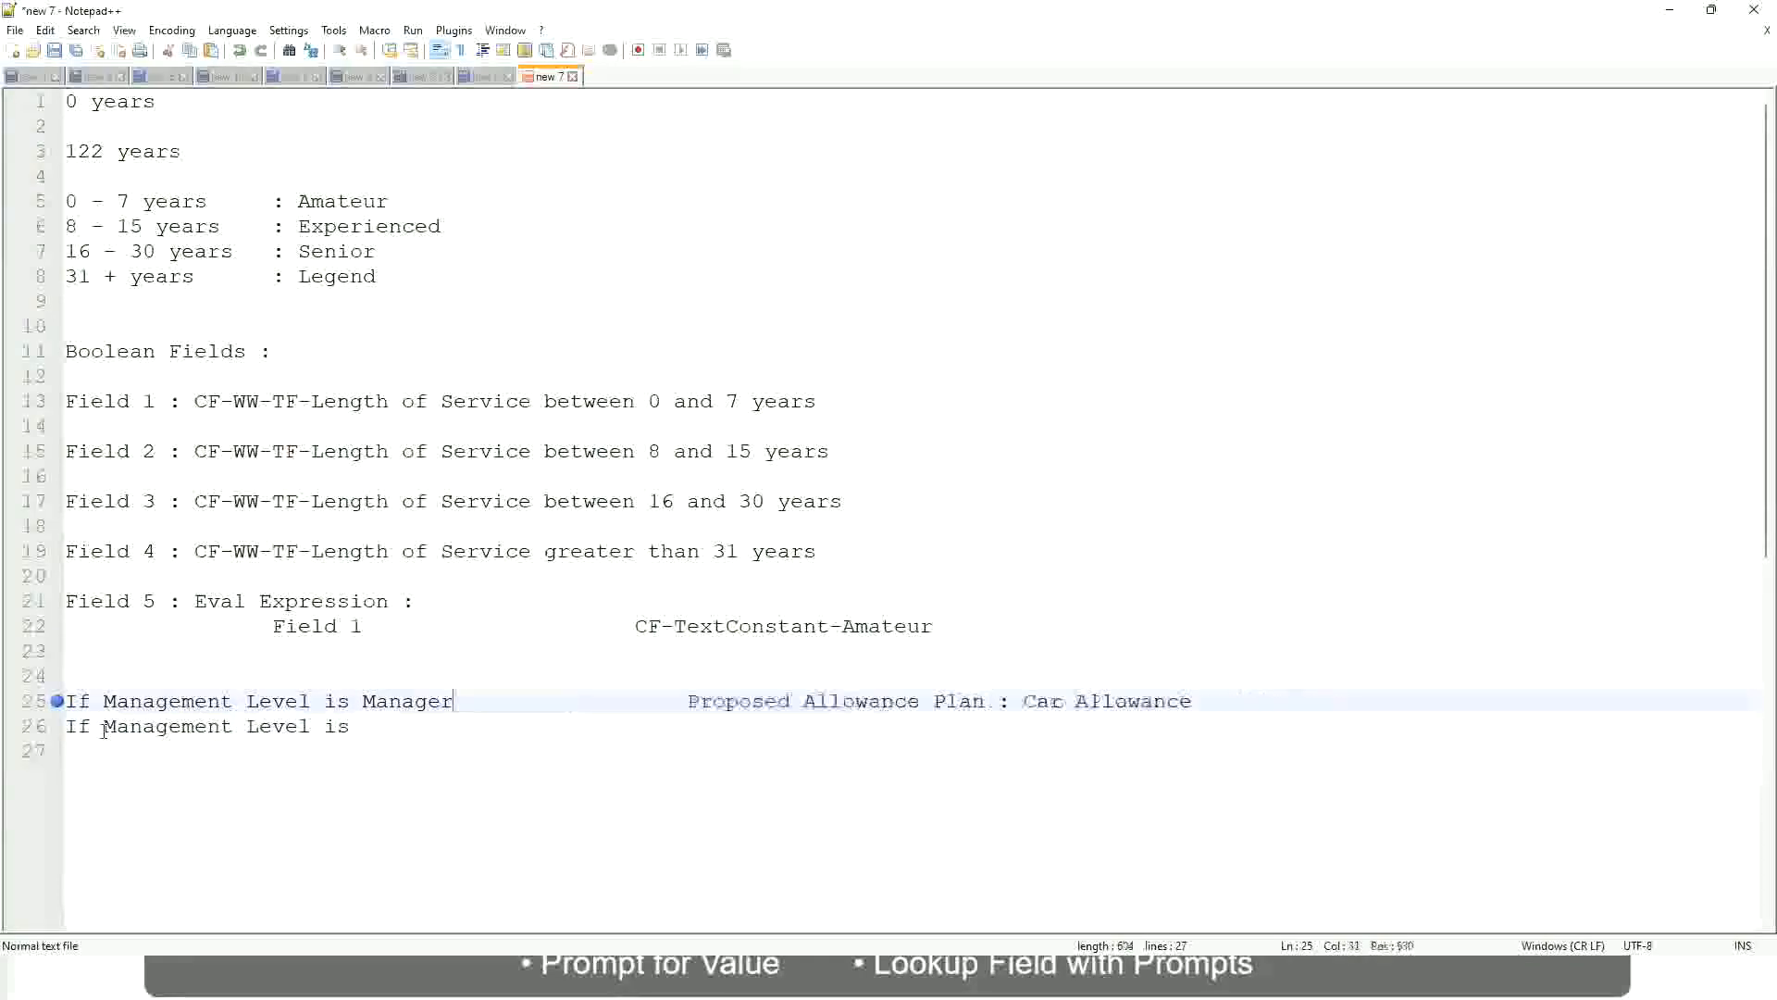
Complete the second rule with Director and the aligned result "Executive Allowance", then start a new line
{"action": "key", "text": "Down"}
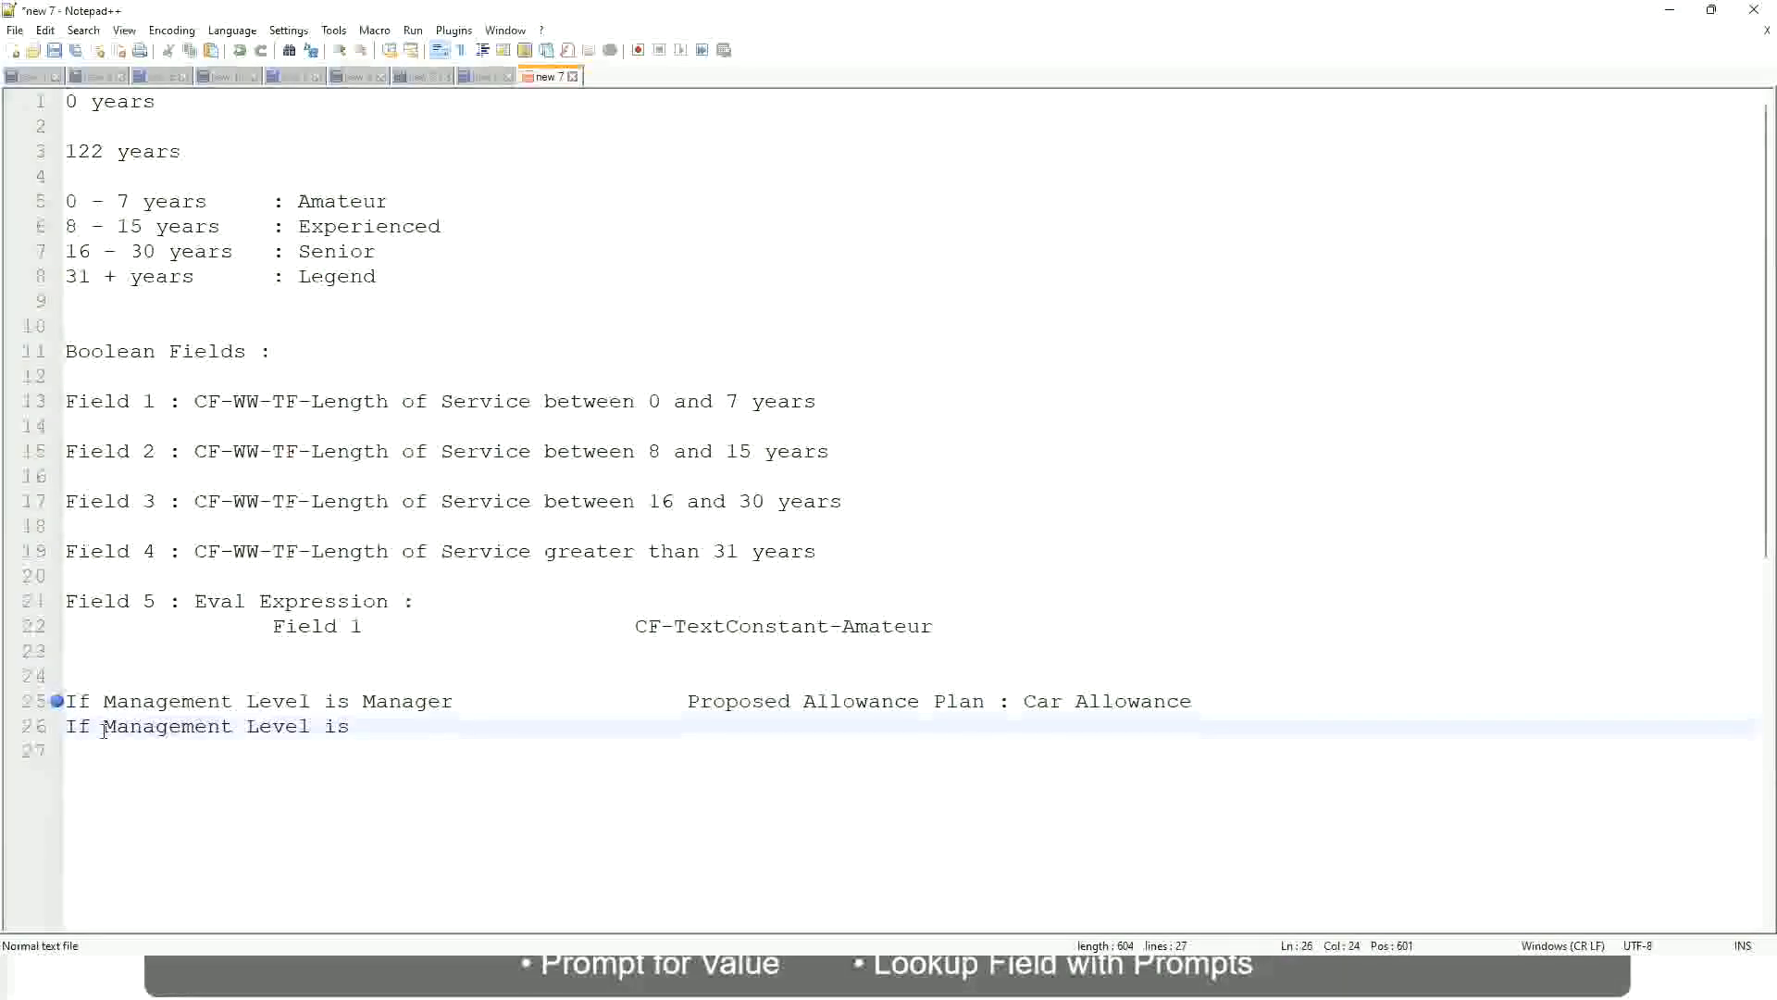
{"action": "type", "text": "Director"}
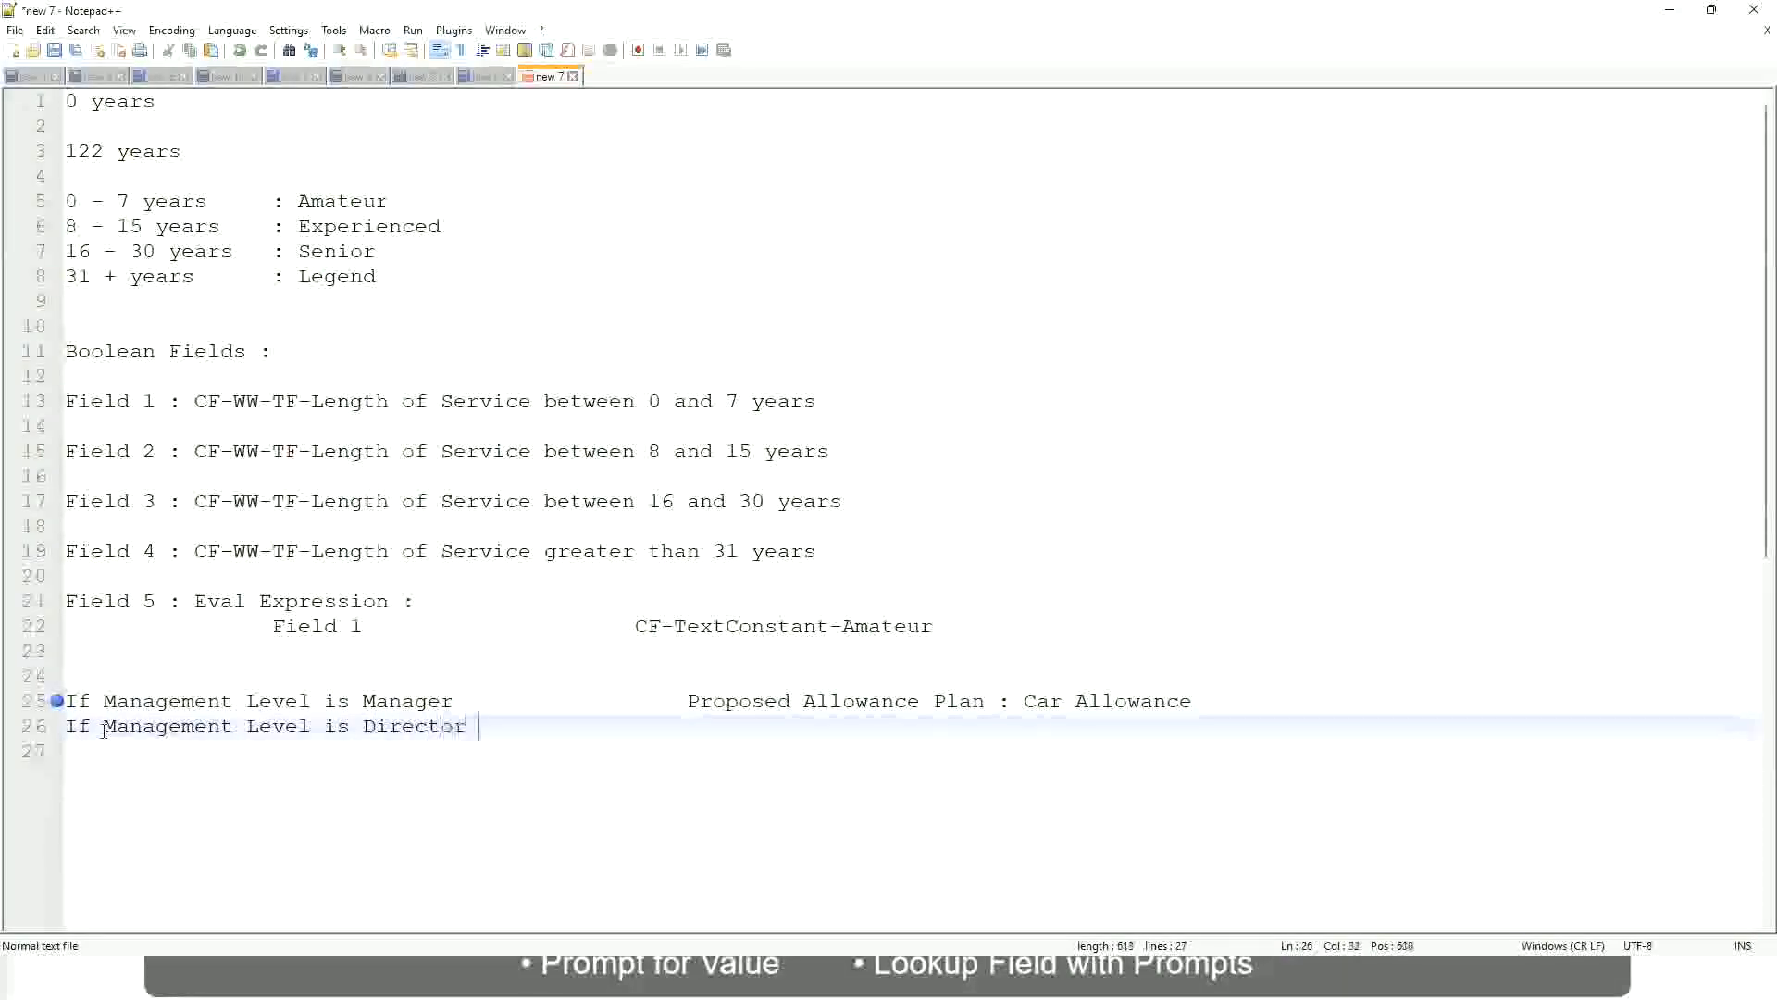
{"action": "key", "text": "Tab"}
{"action": "key", "text": "Tab"}
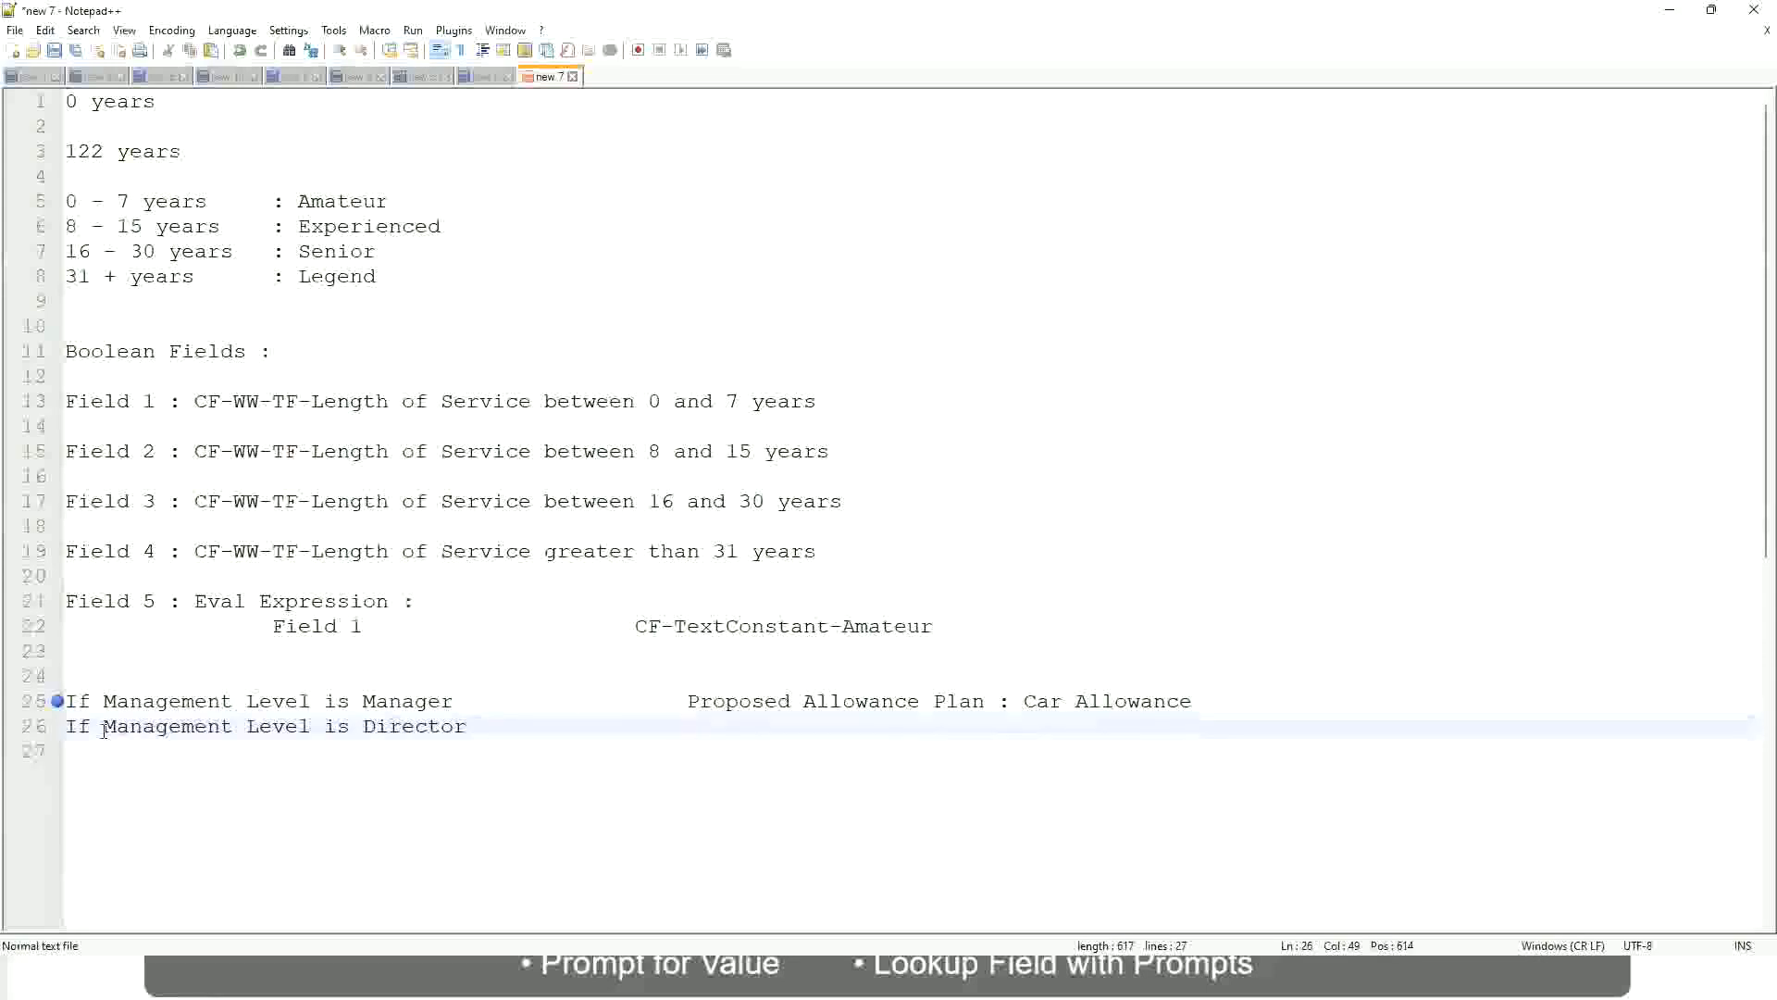
{"action": "type", "text": "Executive "}
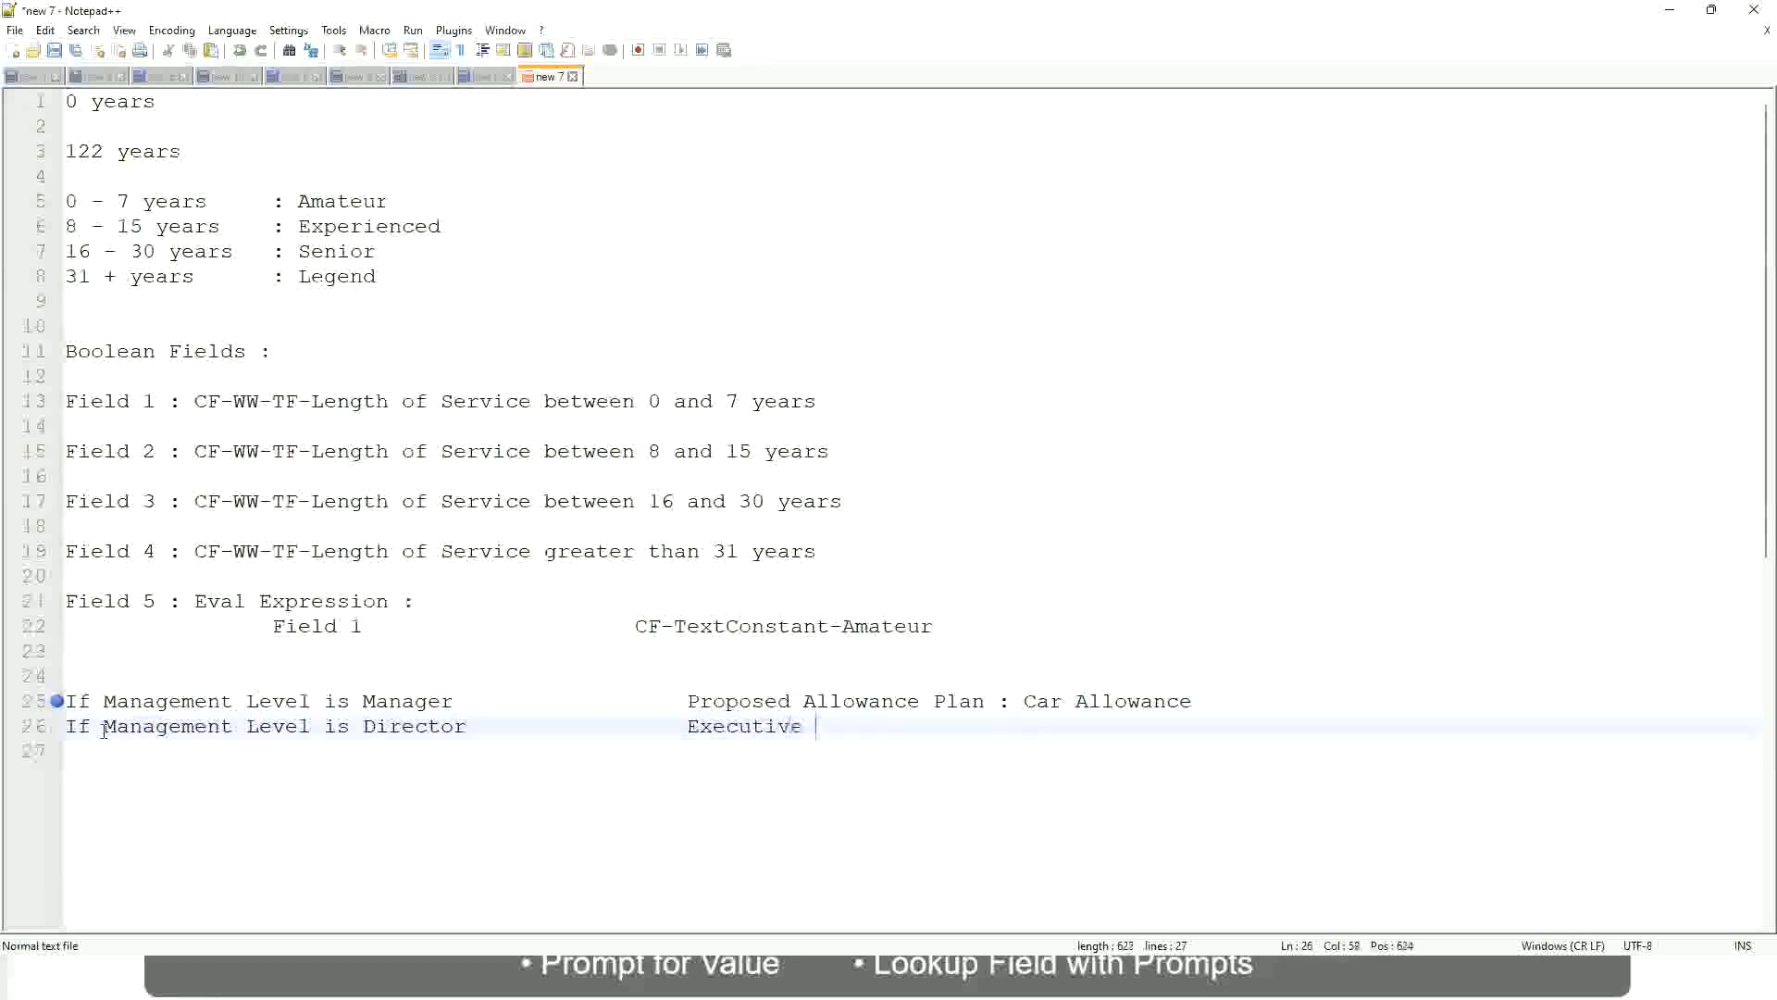
{"action": "type", "text": "Allo"}
{"action": "key", "text": "Return"}
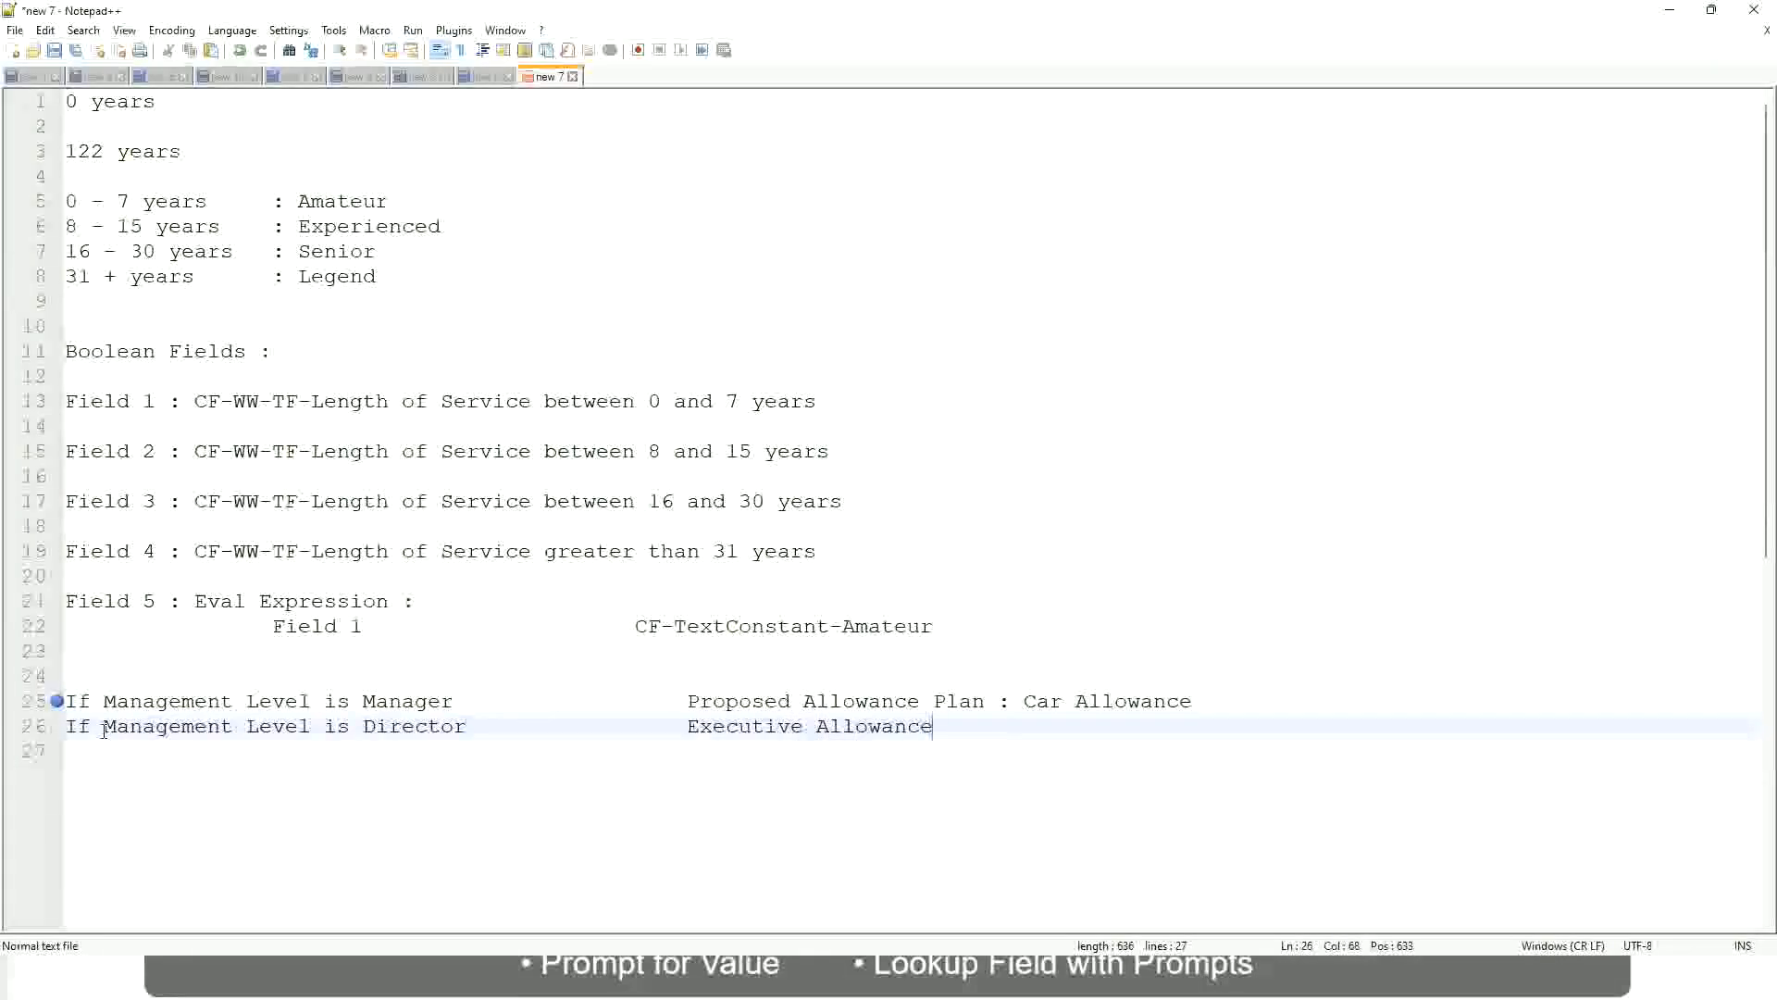
{"action": "key", "text": "Return"}
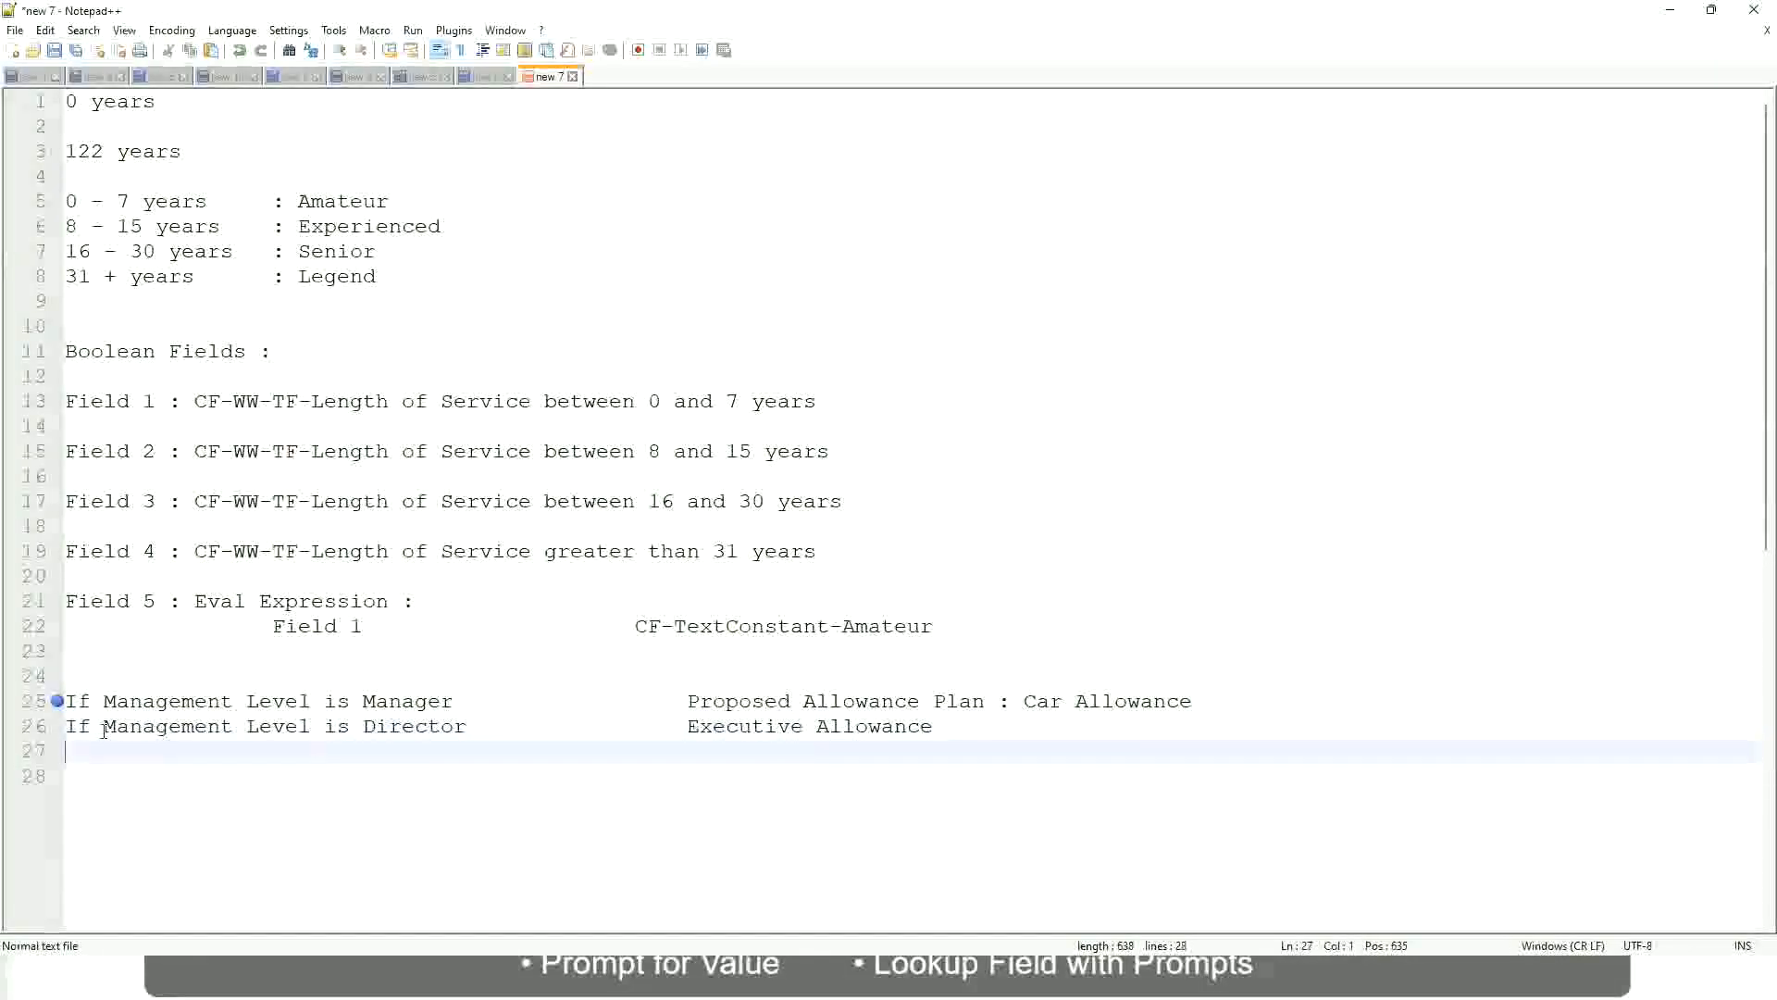
Begin the third rule on line 27 with "If Management Level is"
{"action": "type", "text": "If Management"}
{"action": "key", "text": "Return"}
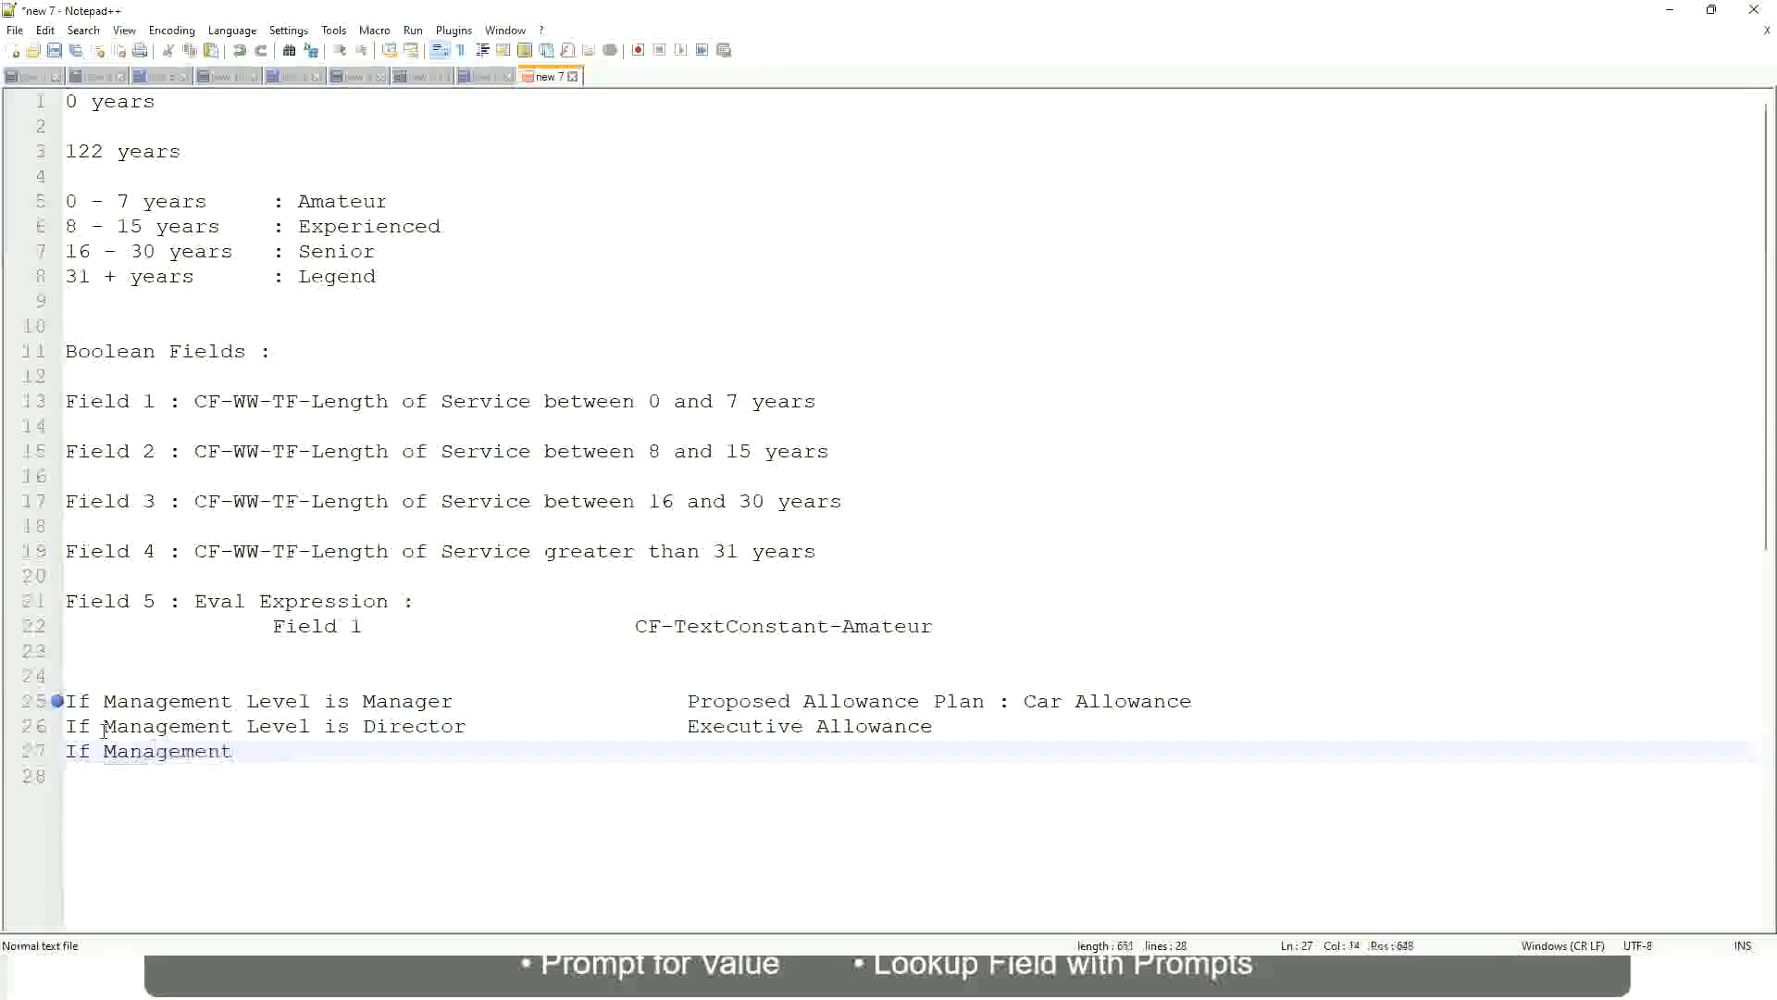
{"action": "type", "text": "is"}
{"action": "key", "text": "Return"}
{"action": "key", "text": "BackSpace"}
{"action": "key", "text": "BackSpace"}
{"action": "type", "text": "le"}
{"action": "key", "text": "BackSpace"}
{"action": "key", "text": "BackSpace"}
{"action": "type", "text": "Le"}
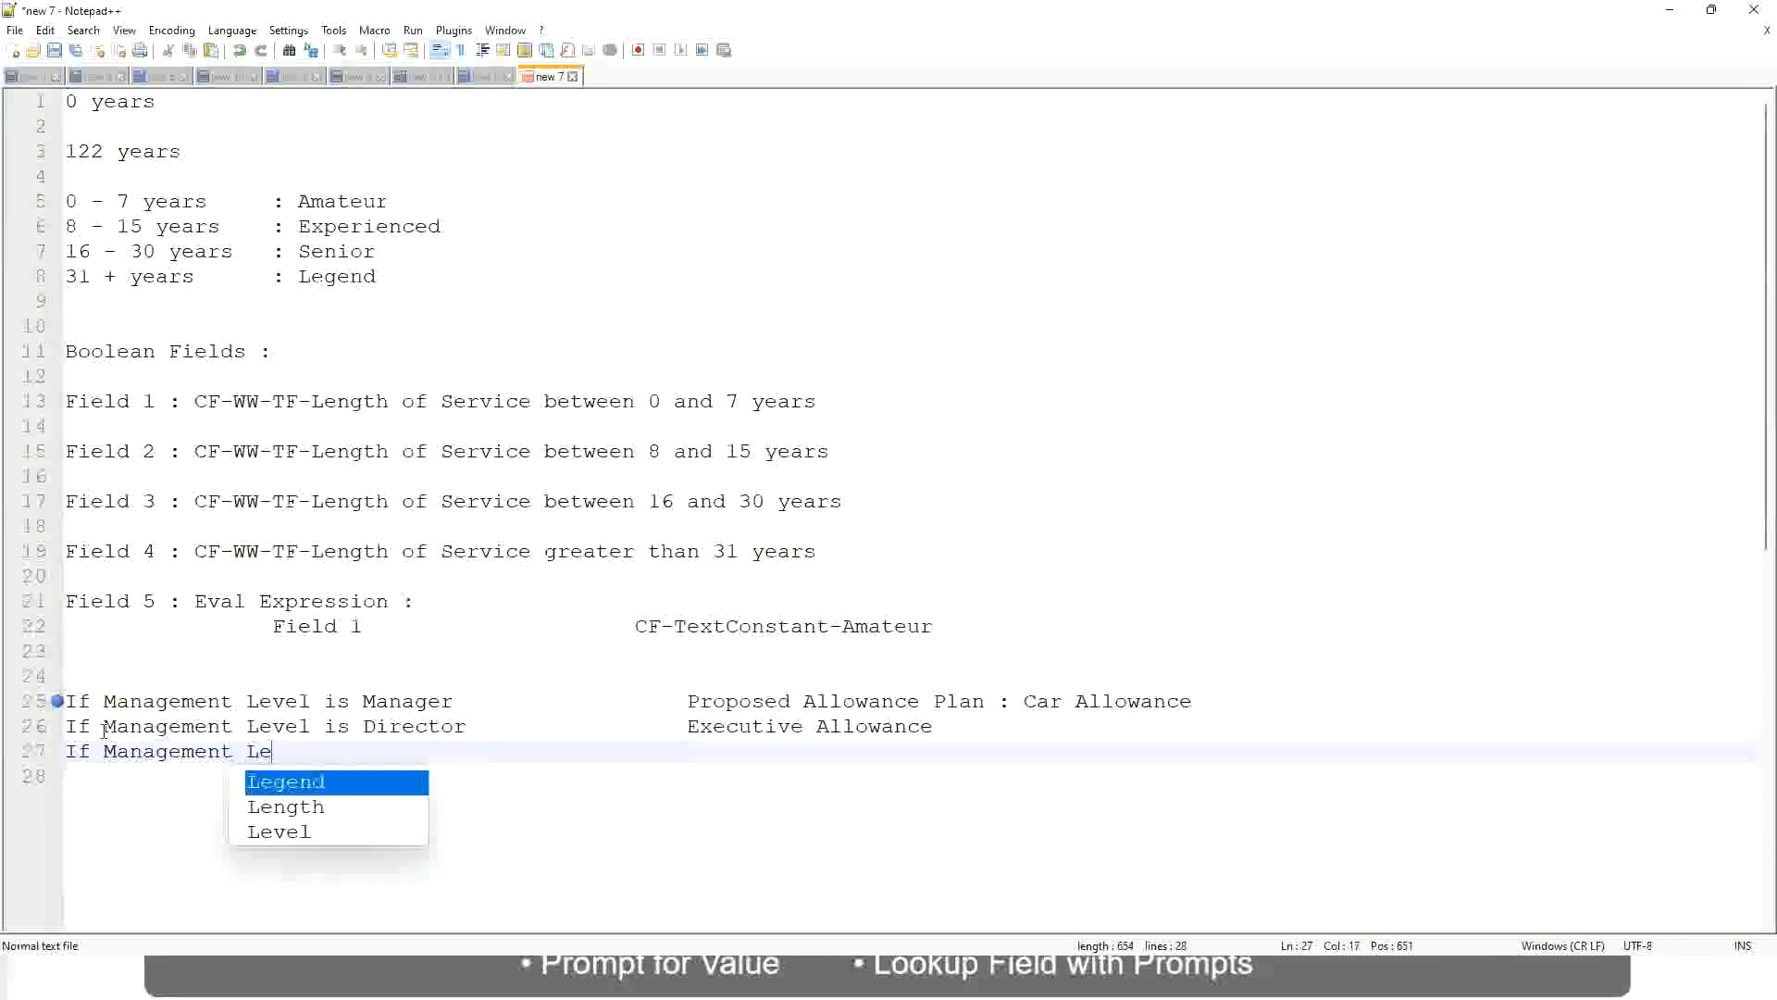
{"action": "key", "text": "Down"}
{"action": "key", "text": "Down"}
{"action": "key", "text": "Return"}
{"action": "type", "text": "is "}
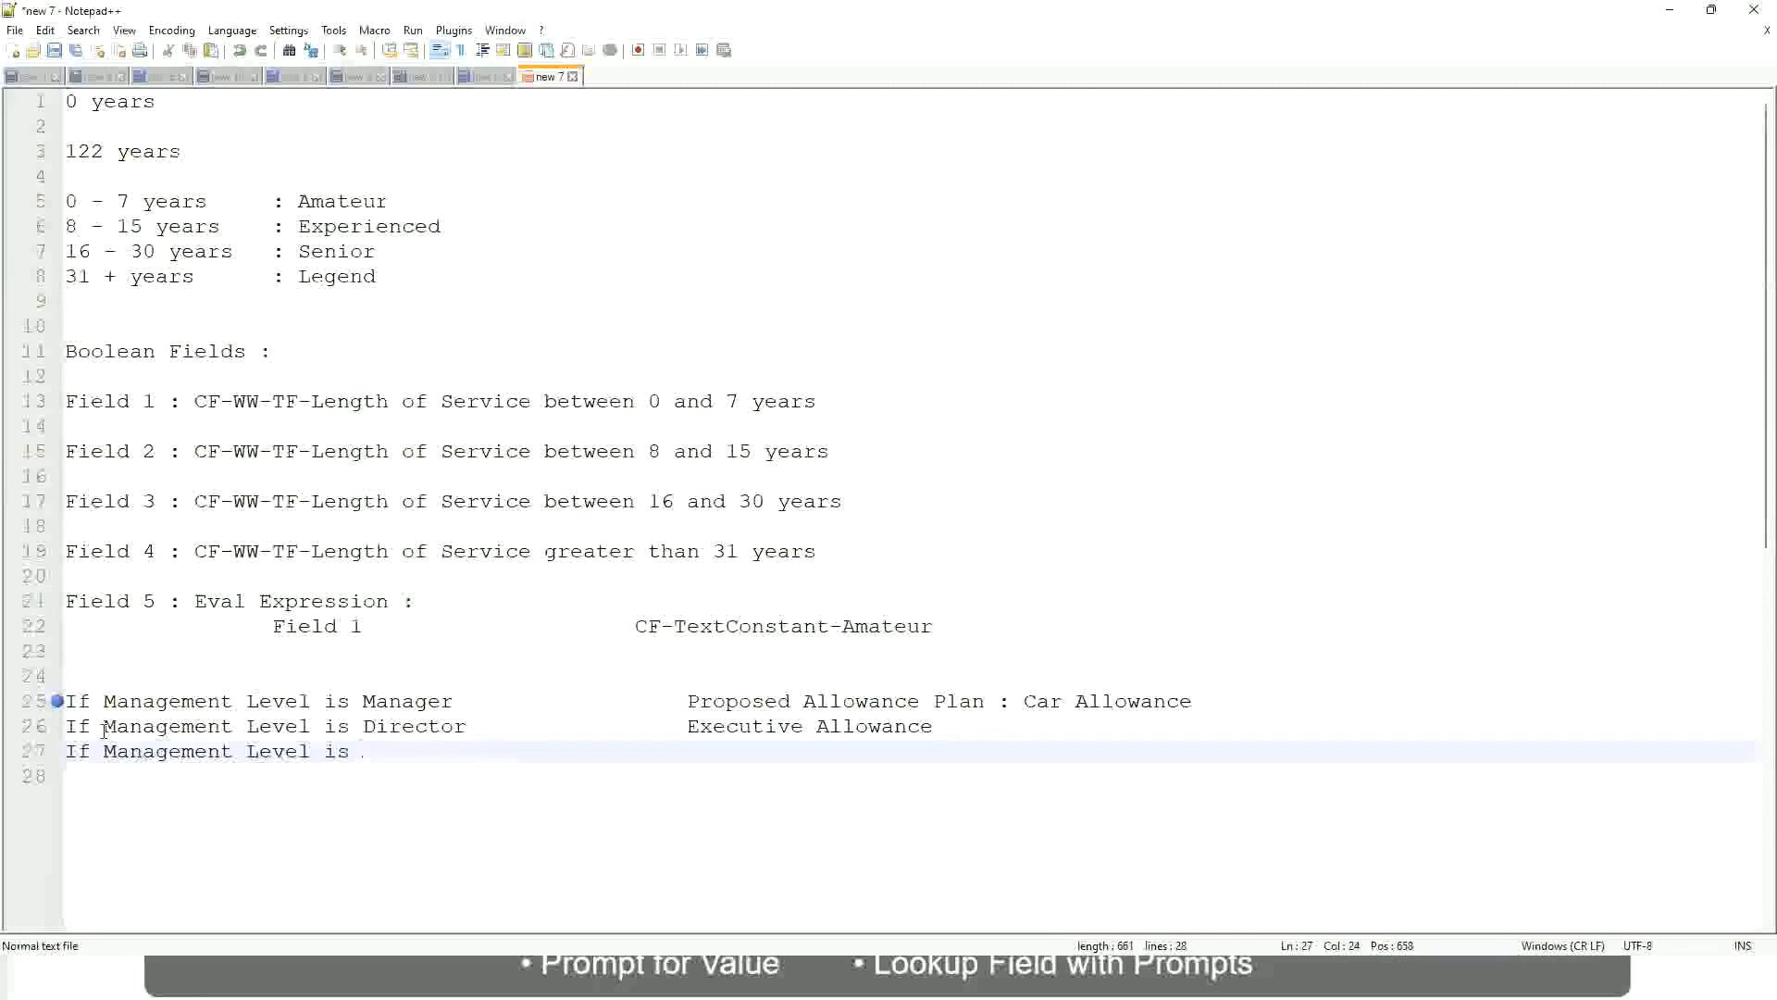
{"action": "type", "text": "CEO"}
Complete the third rule with the level CEO and the aligned result "CEO Allowance"
{"action": "key", "text": "Tab"}
{"action": "key", "text": "Tab"}
{"action": "key", "text": "Tab"}
{"action": "key", "text": "Tab"}
{"action": "key", "text": "Tab"}
{"action": "type", "text": "CEO Allowance"}
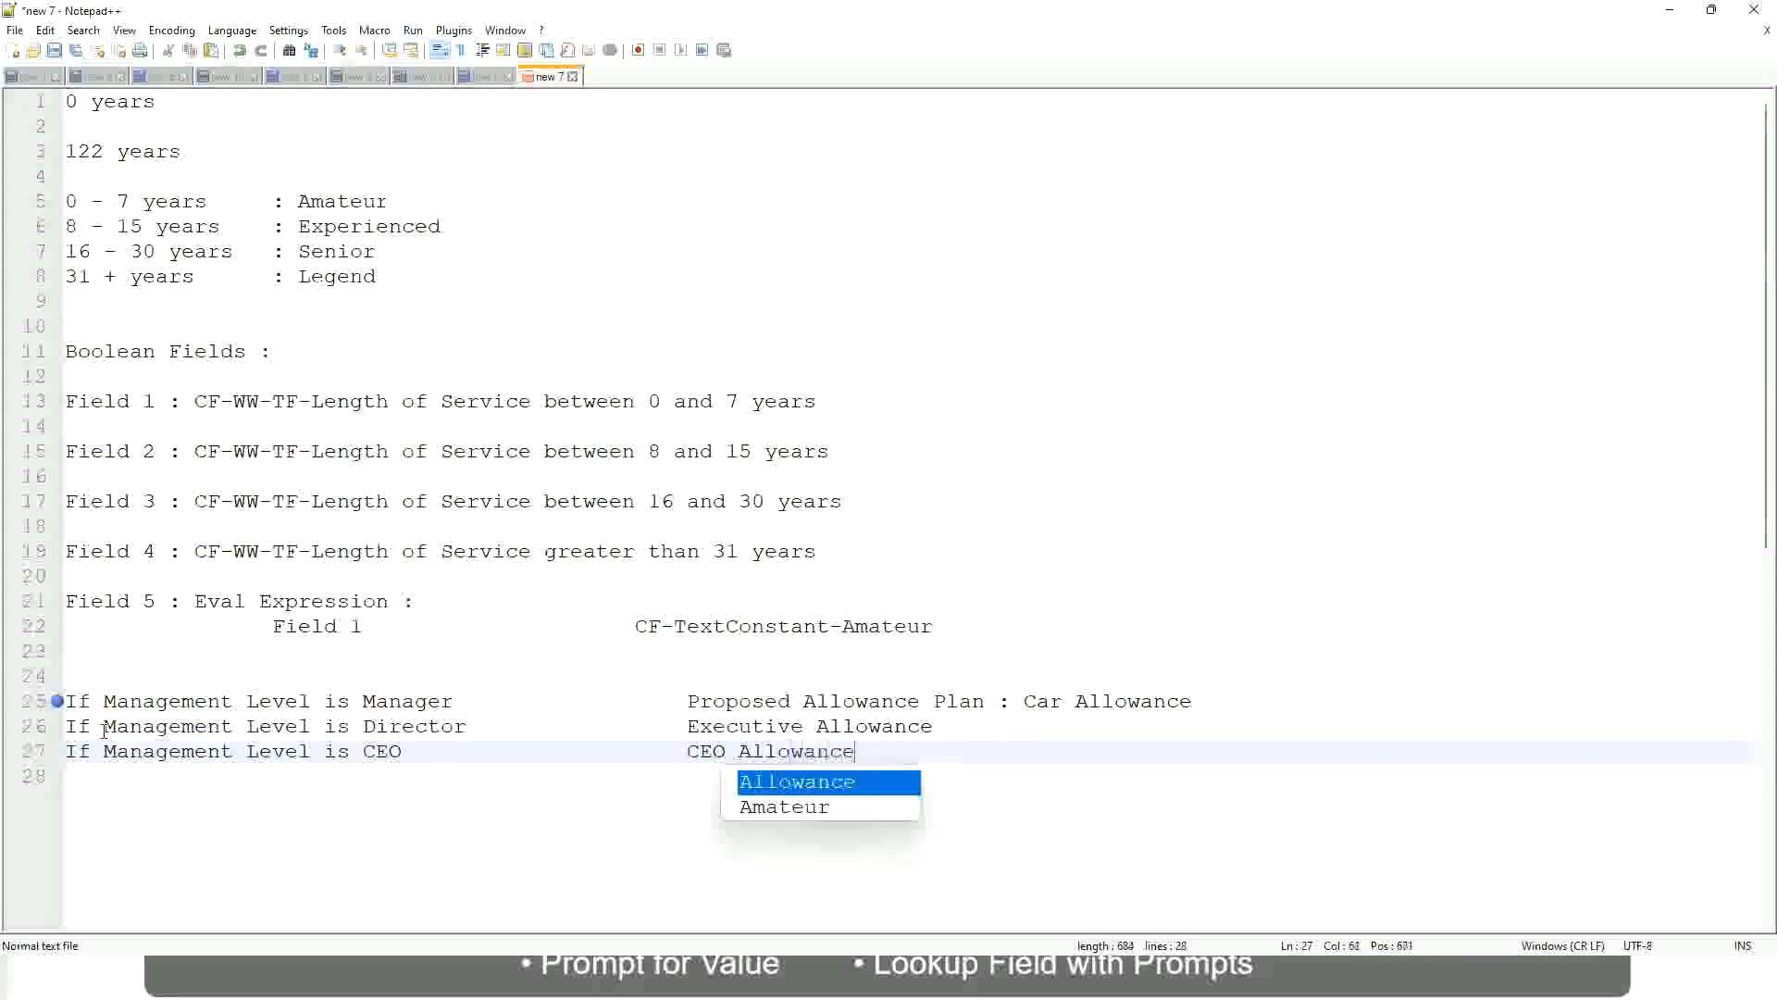
{"action": "key", "text": "Escape"}
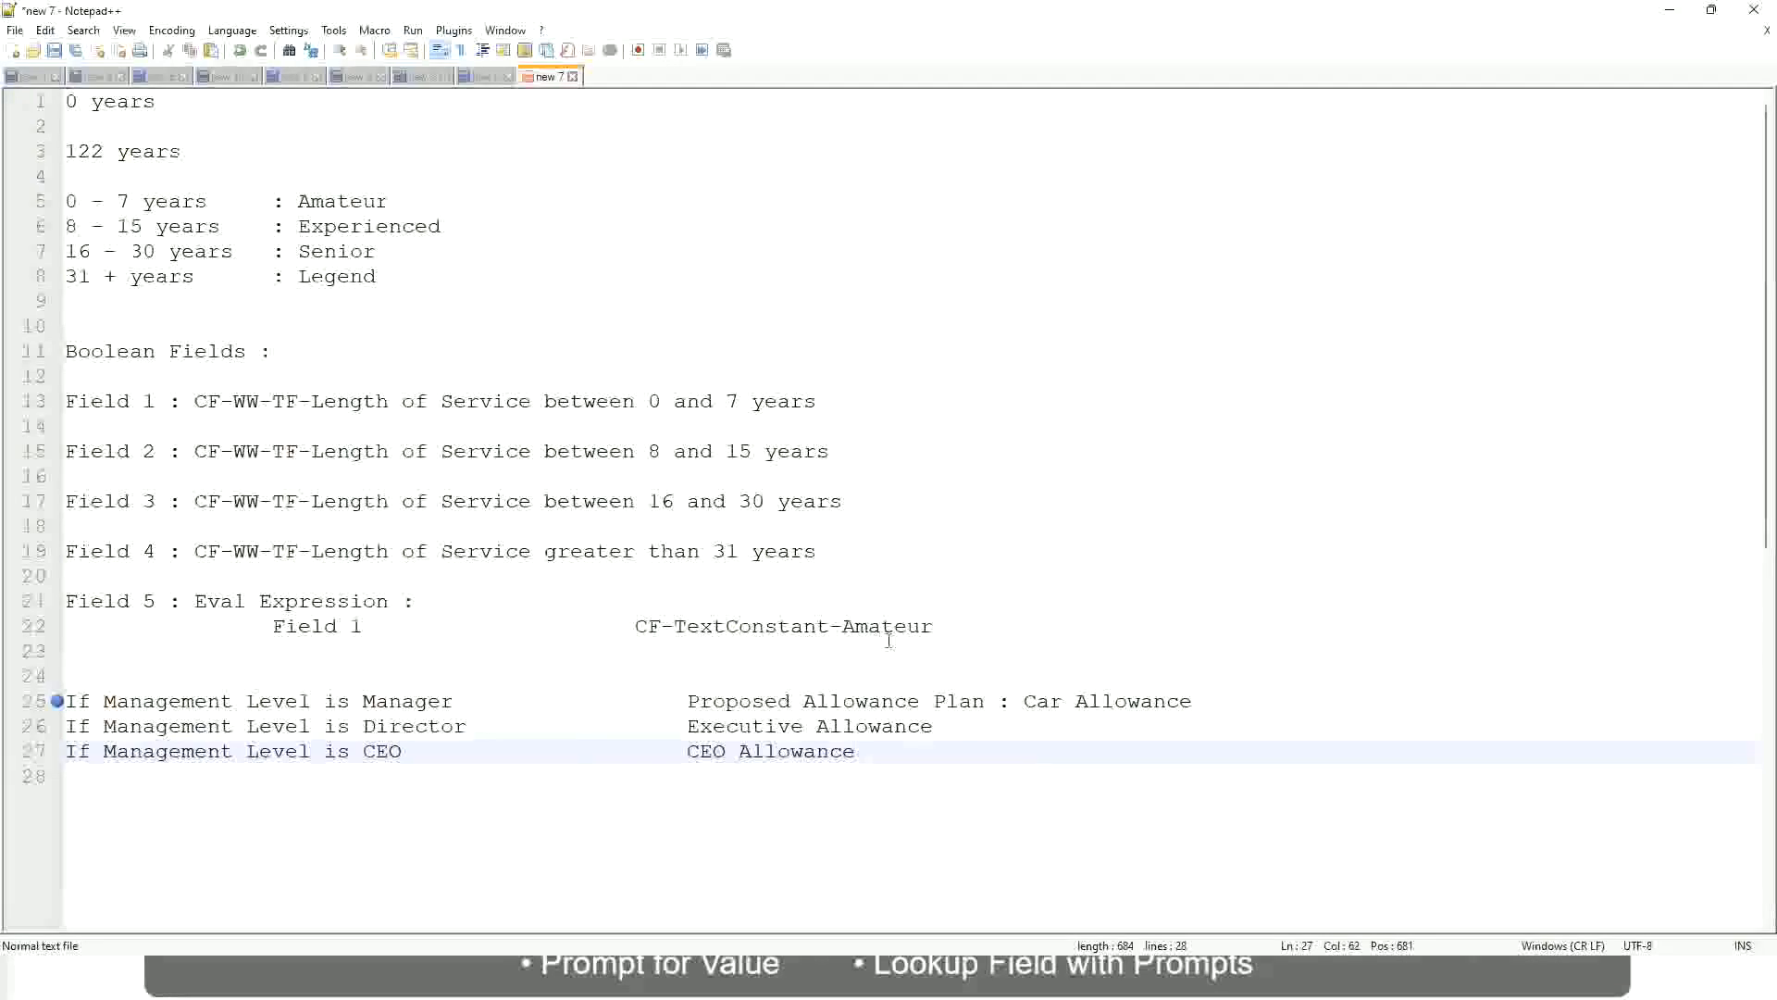
{"action": "left_click", "coordinate": [1024, 700]}
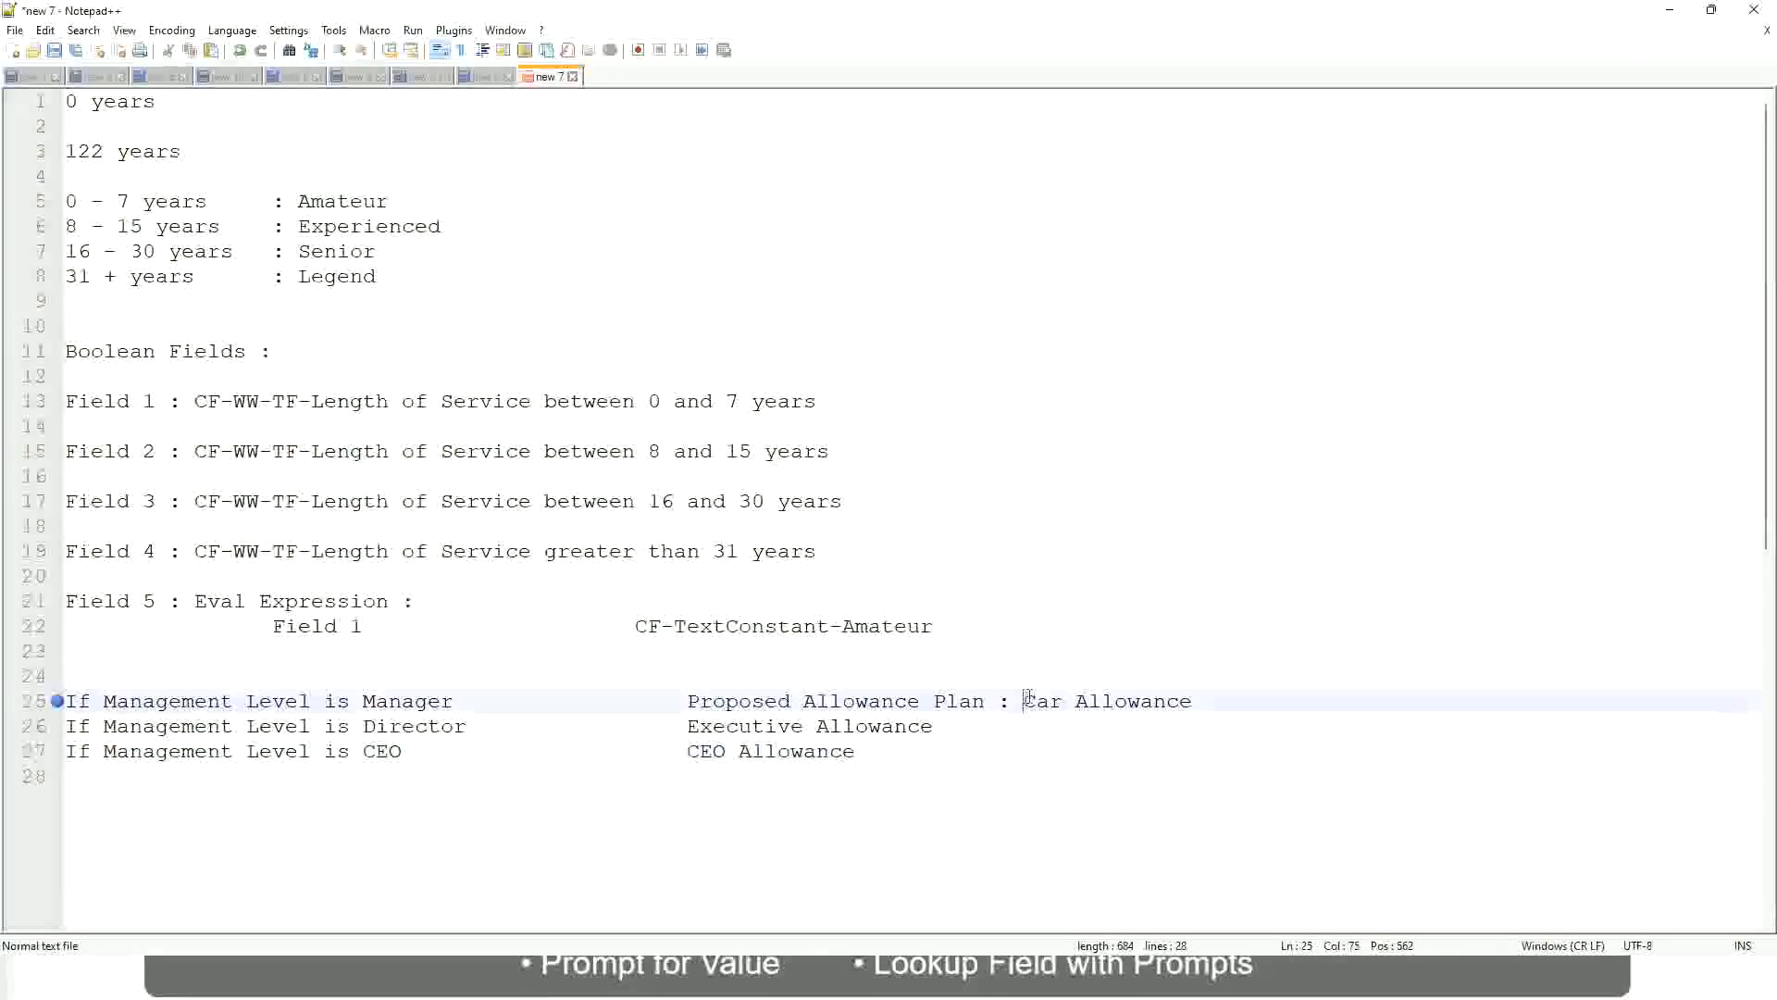
{"action": "left_click_drag", "start_coordinate": [1023, 701], "coordinate": [1195, 696]}
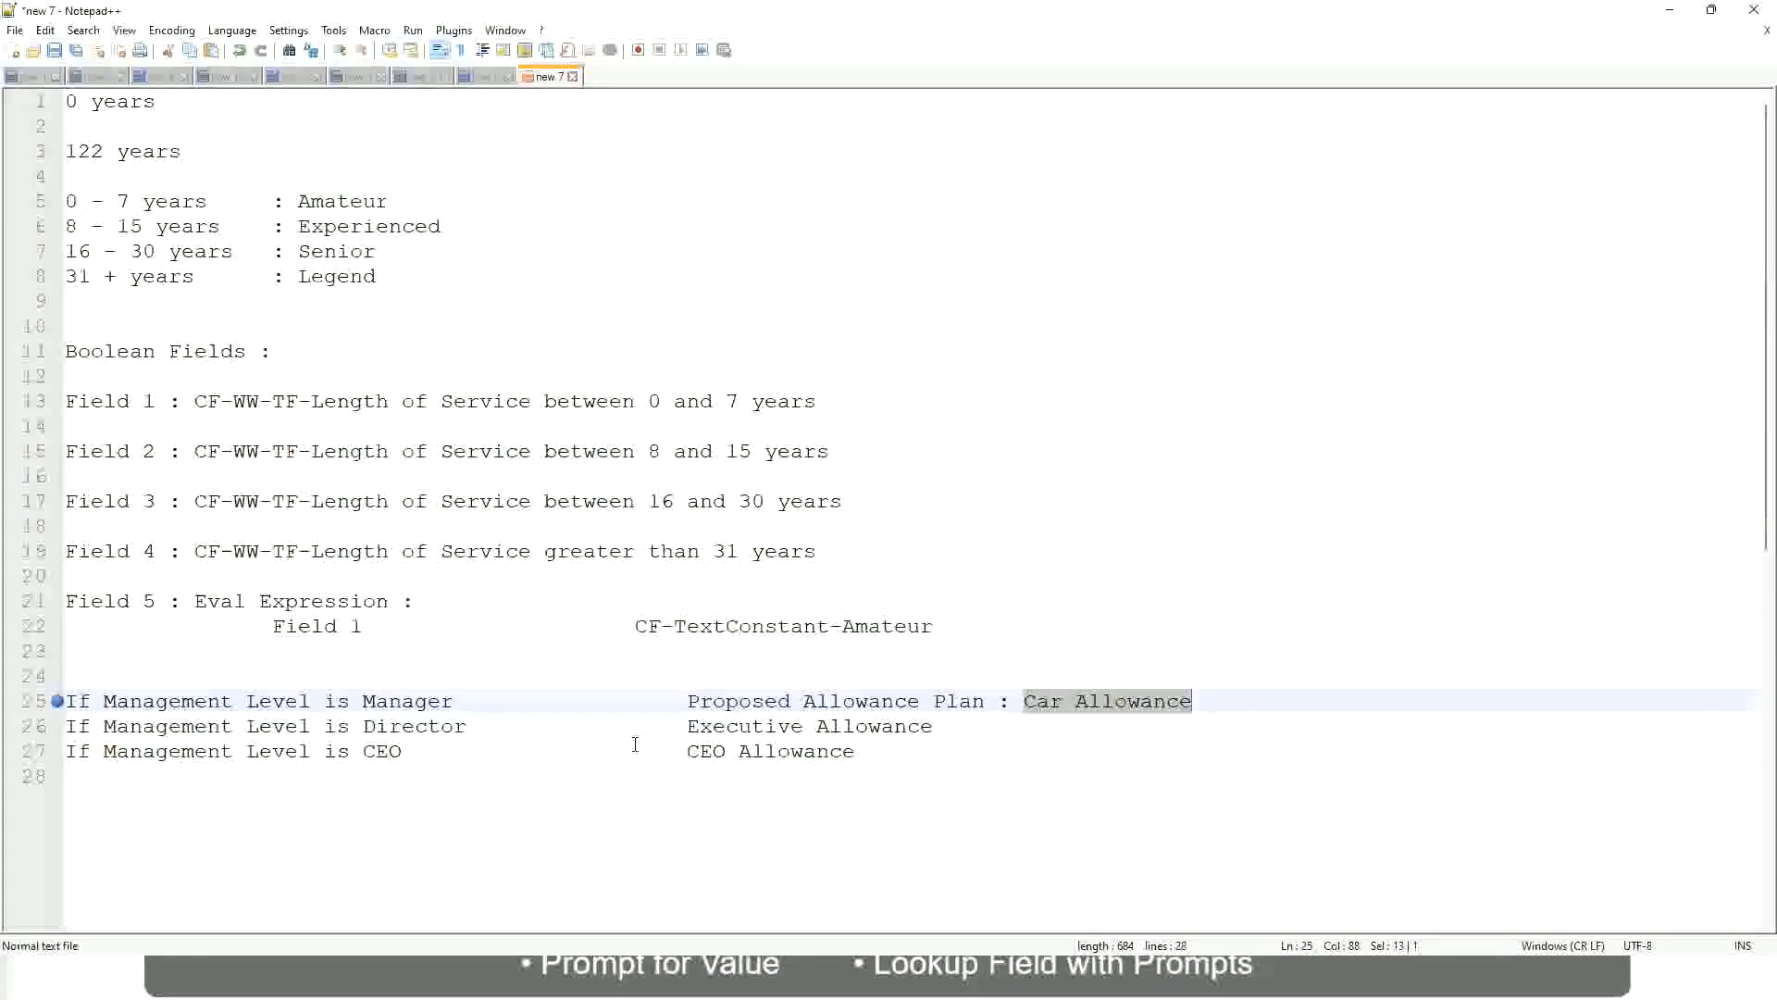
{"action": "left_click", "coordinate": [827, 700]}
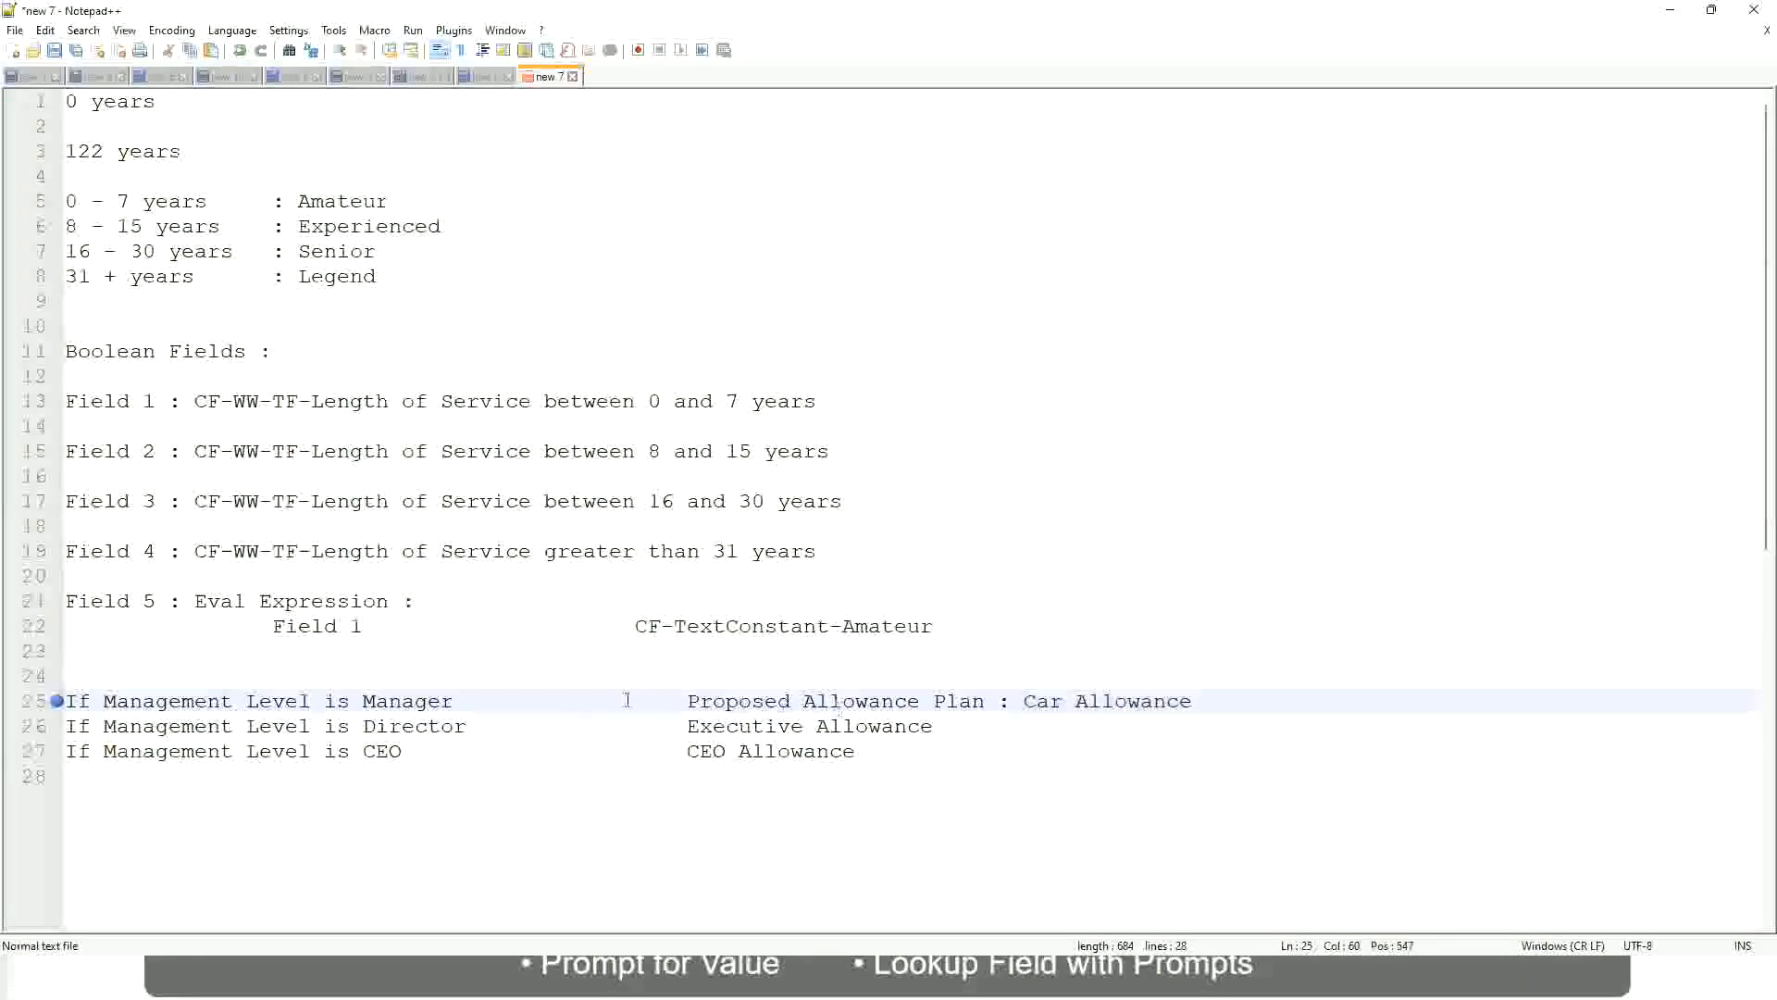
{"action": "left_click", "coordinate": [207, 701]}
{"action": "left_click", "coordinate": [362, 701]}
Replace the whole result text of the Manager rule on line 25 with "First Line Manager"
{"action": "left_click_drag", "start_coordinate": [689, 701], "coordinate": [1218, 694]}
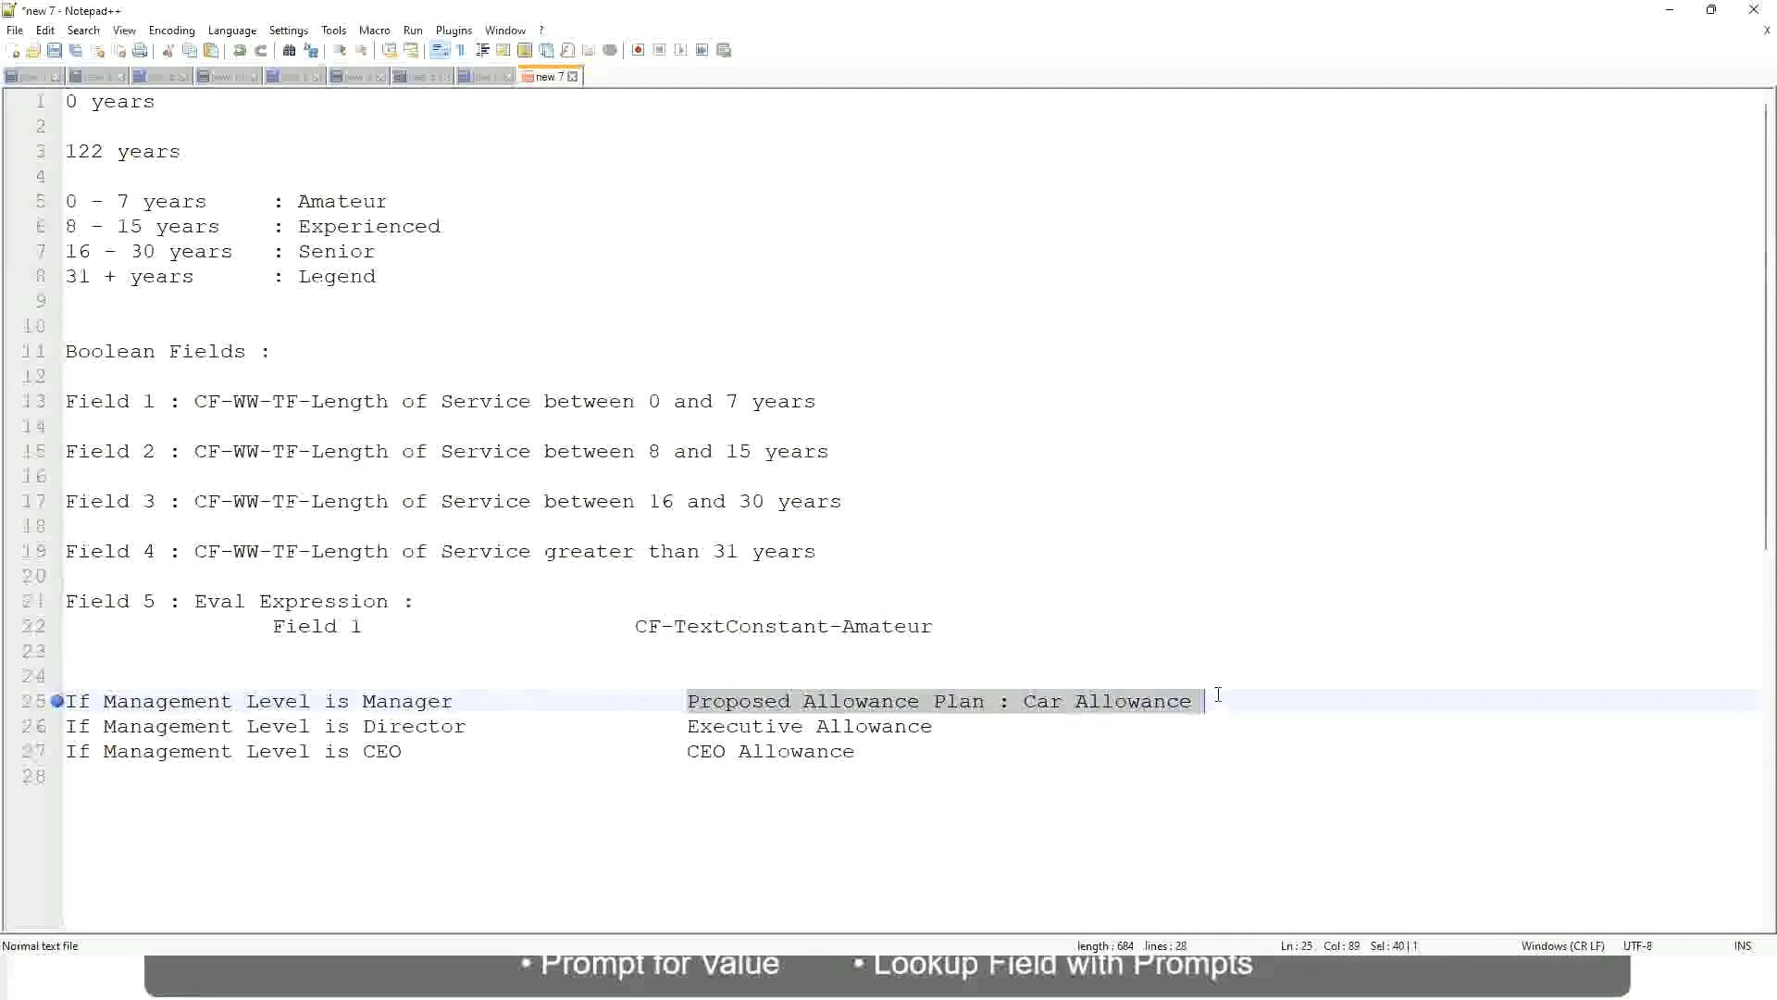
{"action": "type", "text": "Managers"}
{"action": "key", "text": "BackSpace"}
{"action": "key", "text": "BackSpace"}
{"action": "key", "text": "BackSpace"}
{"action": "key", "text": "BackSpace"}
{"action": "key", "text": "BackSpace"}
{"action": "key", "text": "BackSpace"}
{"action": "key", "text": "BackSpace"}
{"action": "key", "text": "BackSpace"}
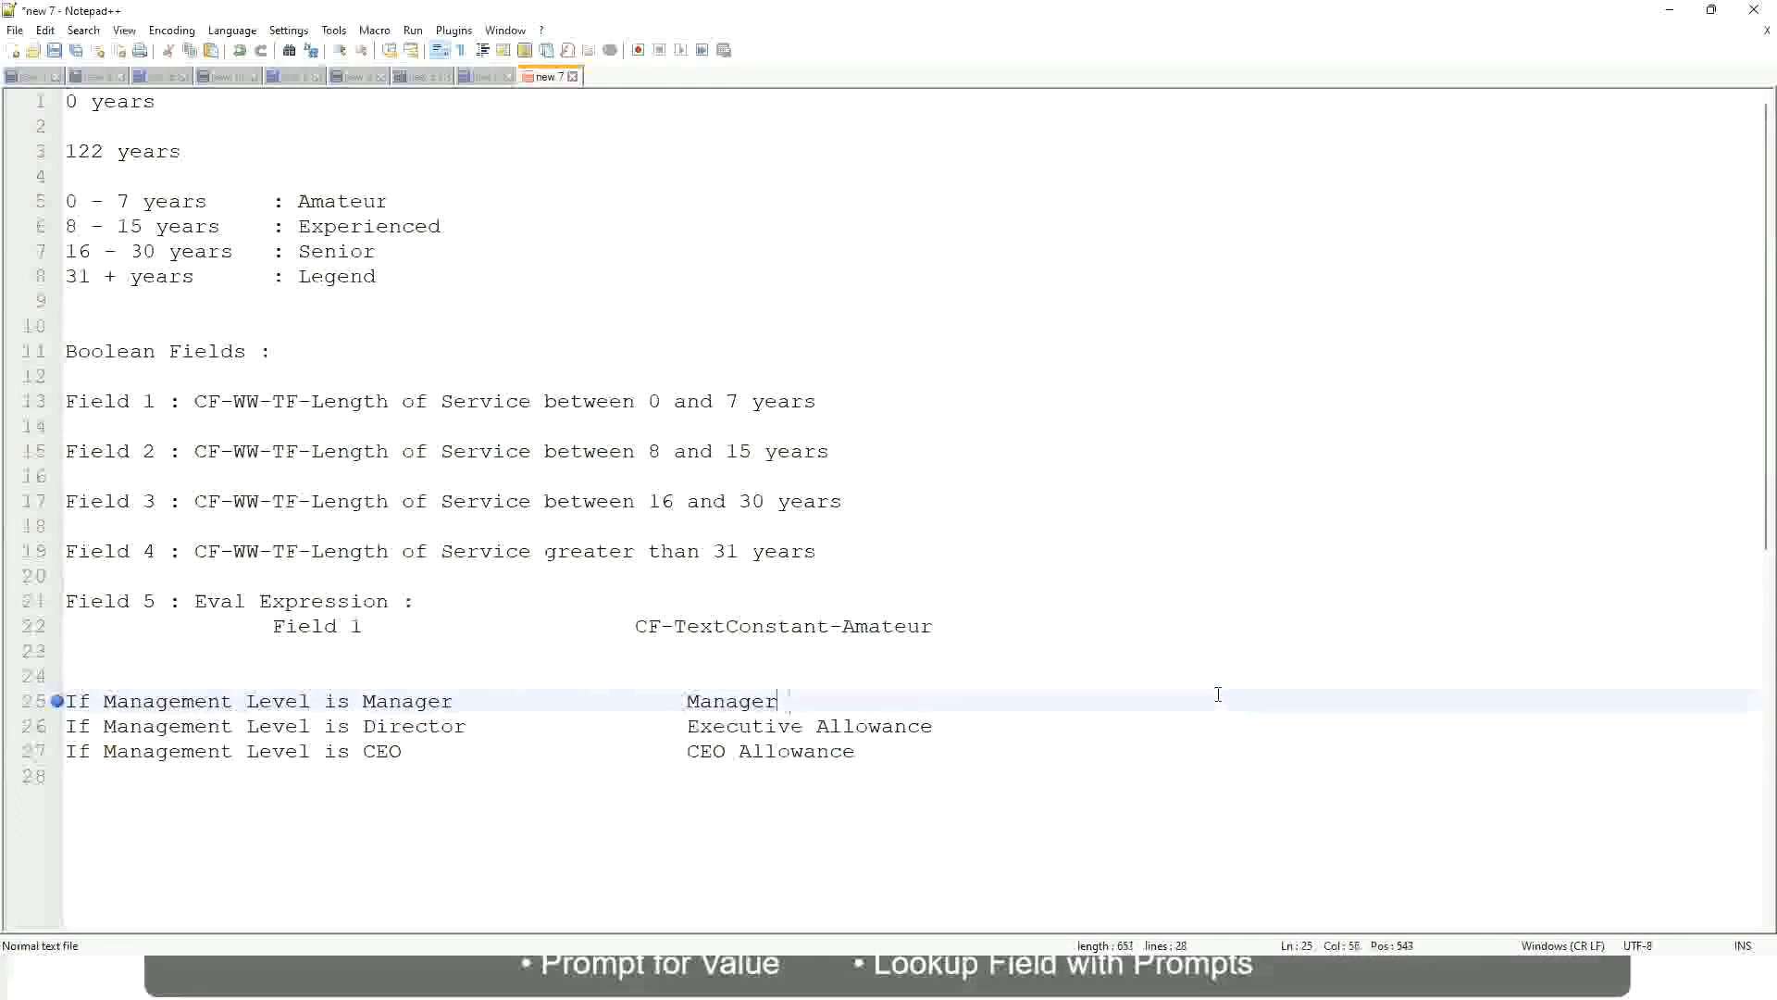
{"action": "type", "text": "Firs"}
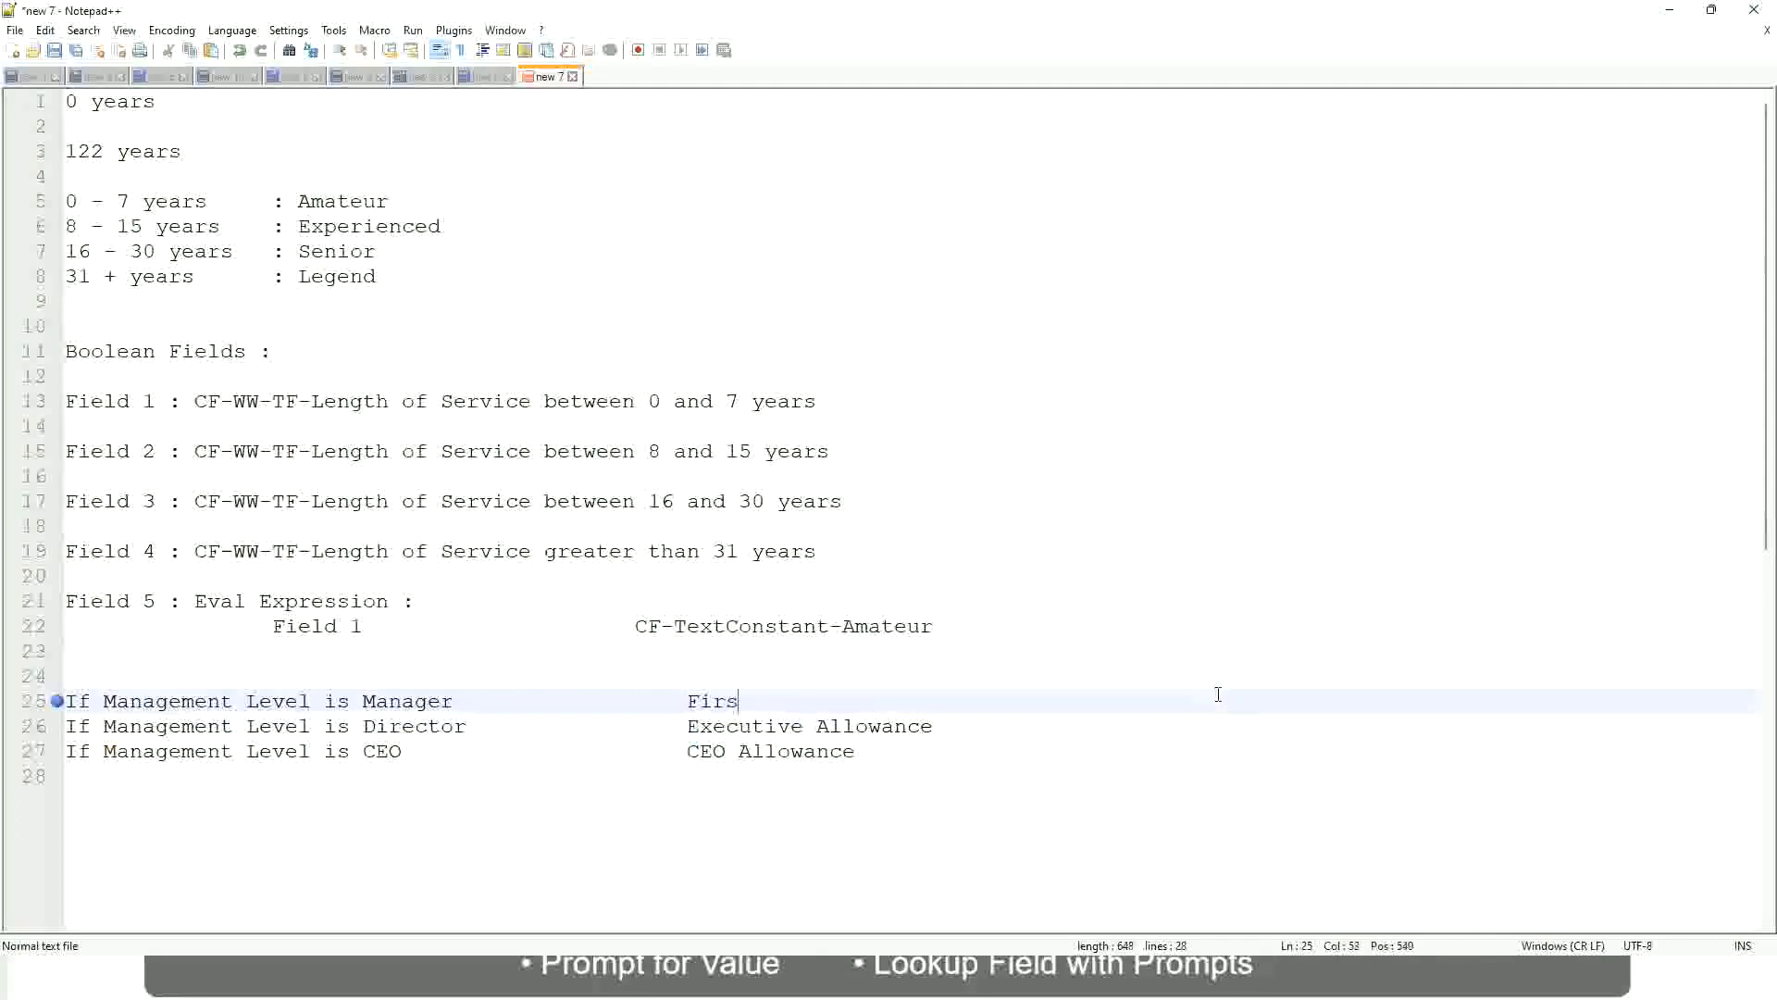
{"action": "type", "text": "t Line Manager"}
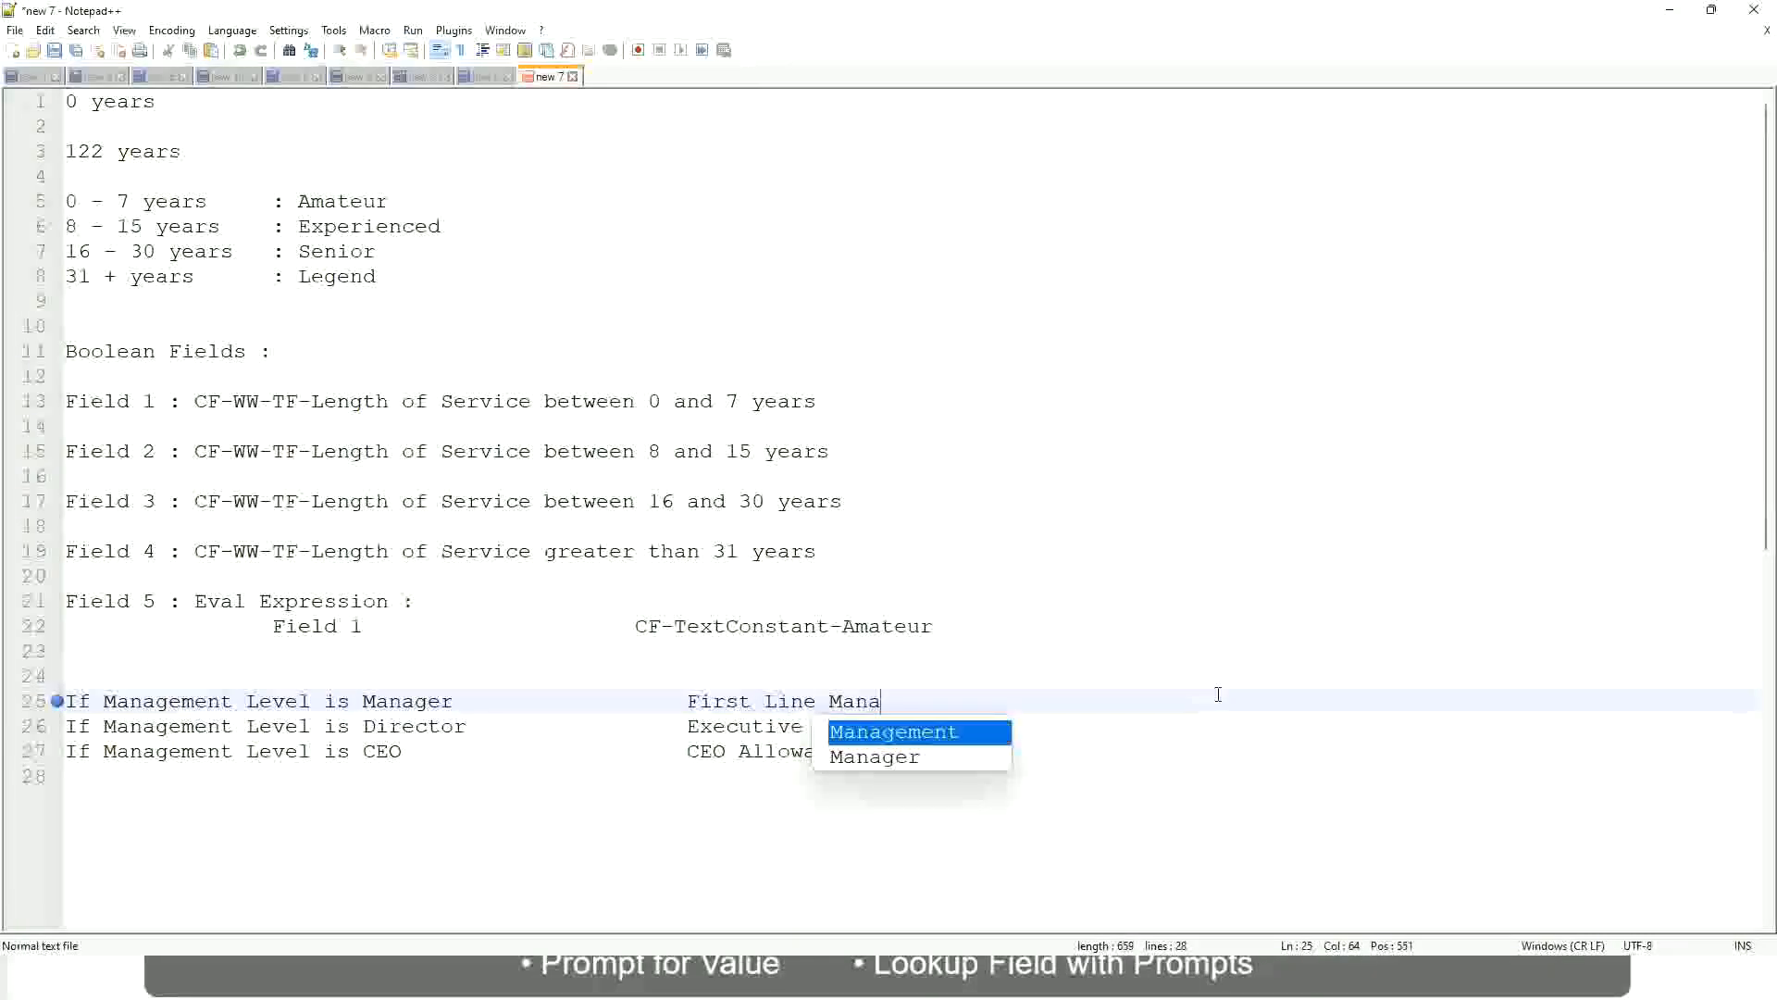
Insert "Name of the" before "First Line Manager" in the Manager rule's result
{"action": "key", "text": "Left"}
{"action": "key", "text": "Left"}
{"action": "key", "text": "Left"}
{"action": "key", "text": "Left"}
{"action": "key", "text": "Left"}
{"action": "key", "text": "Left"}
{"action": "key", "text": "Left"}
{"action": "key", "text": "Left"}
{"action": "key", "text": "Left"}
{"action": "key", "text": "Left"}
{"action": "key", "text": "Left"}
{"action": "key", "text": "Left"}
{"action": "key", "text": "Left"}
{"action": "key", "text": "Left"}
{"action": "key", "text": "Left"}
{"action": "key", "text": "Left"}
{"action": "key", "text": "Left"}
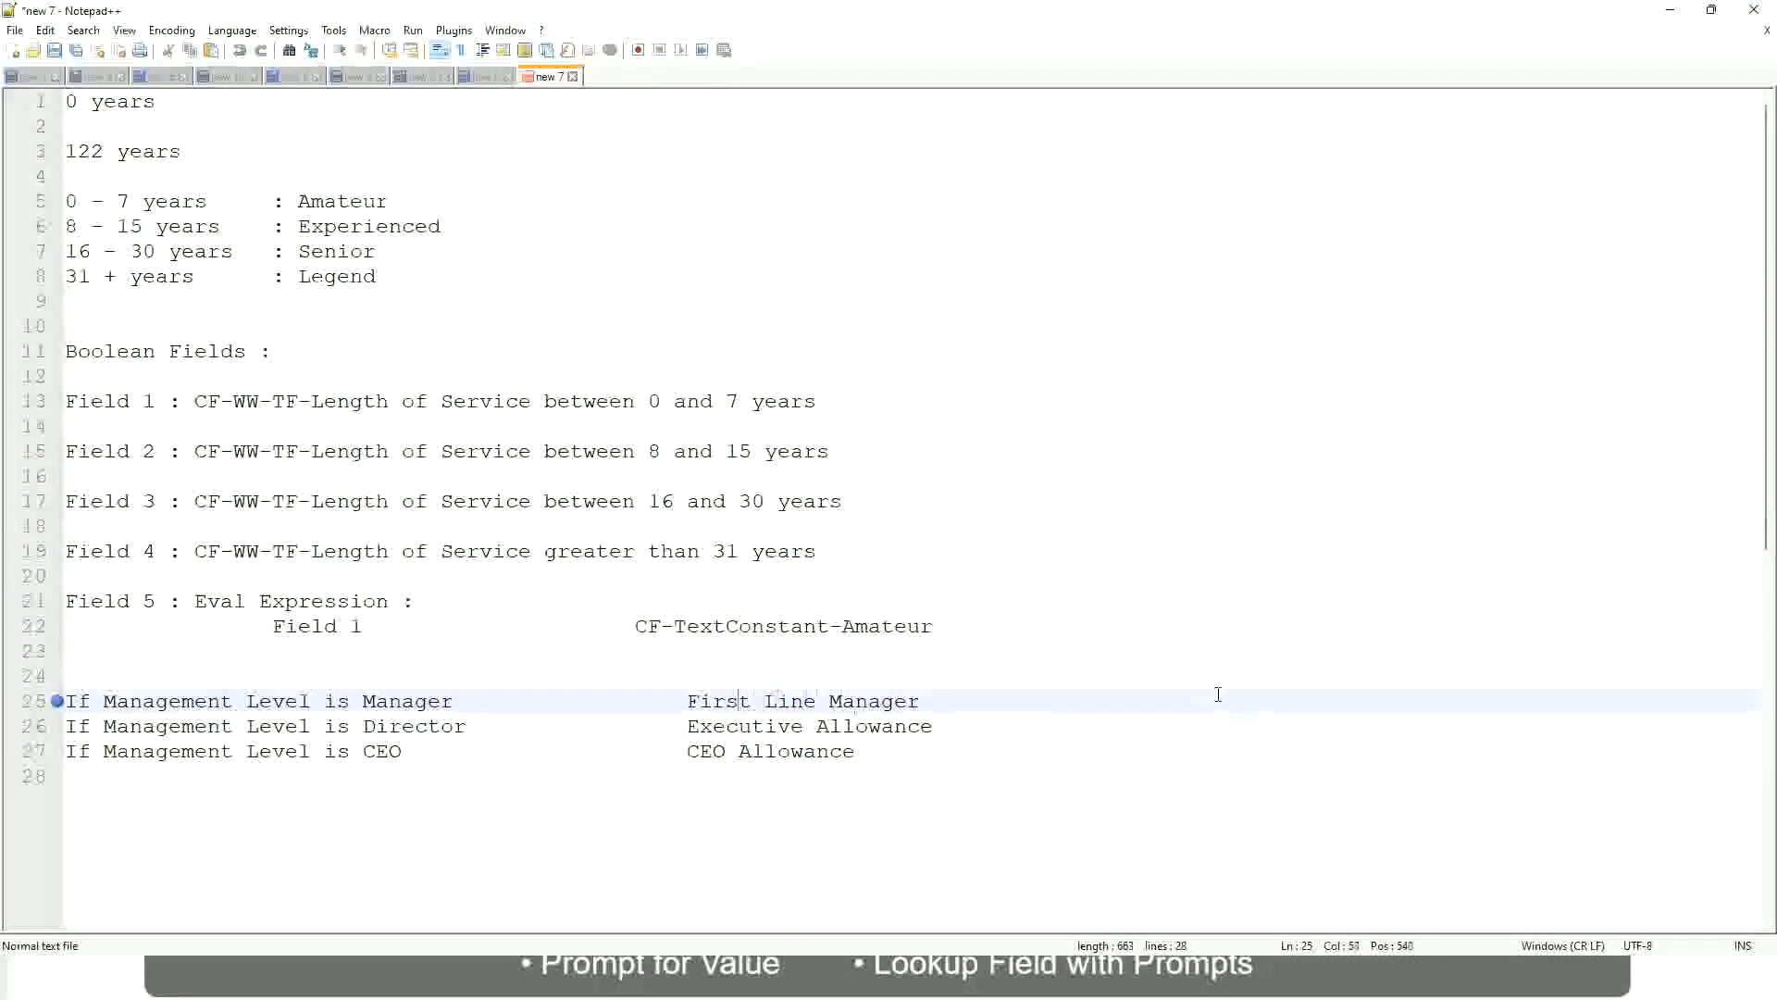
{"action": "type", "text": "Name of the"}
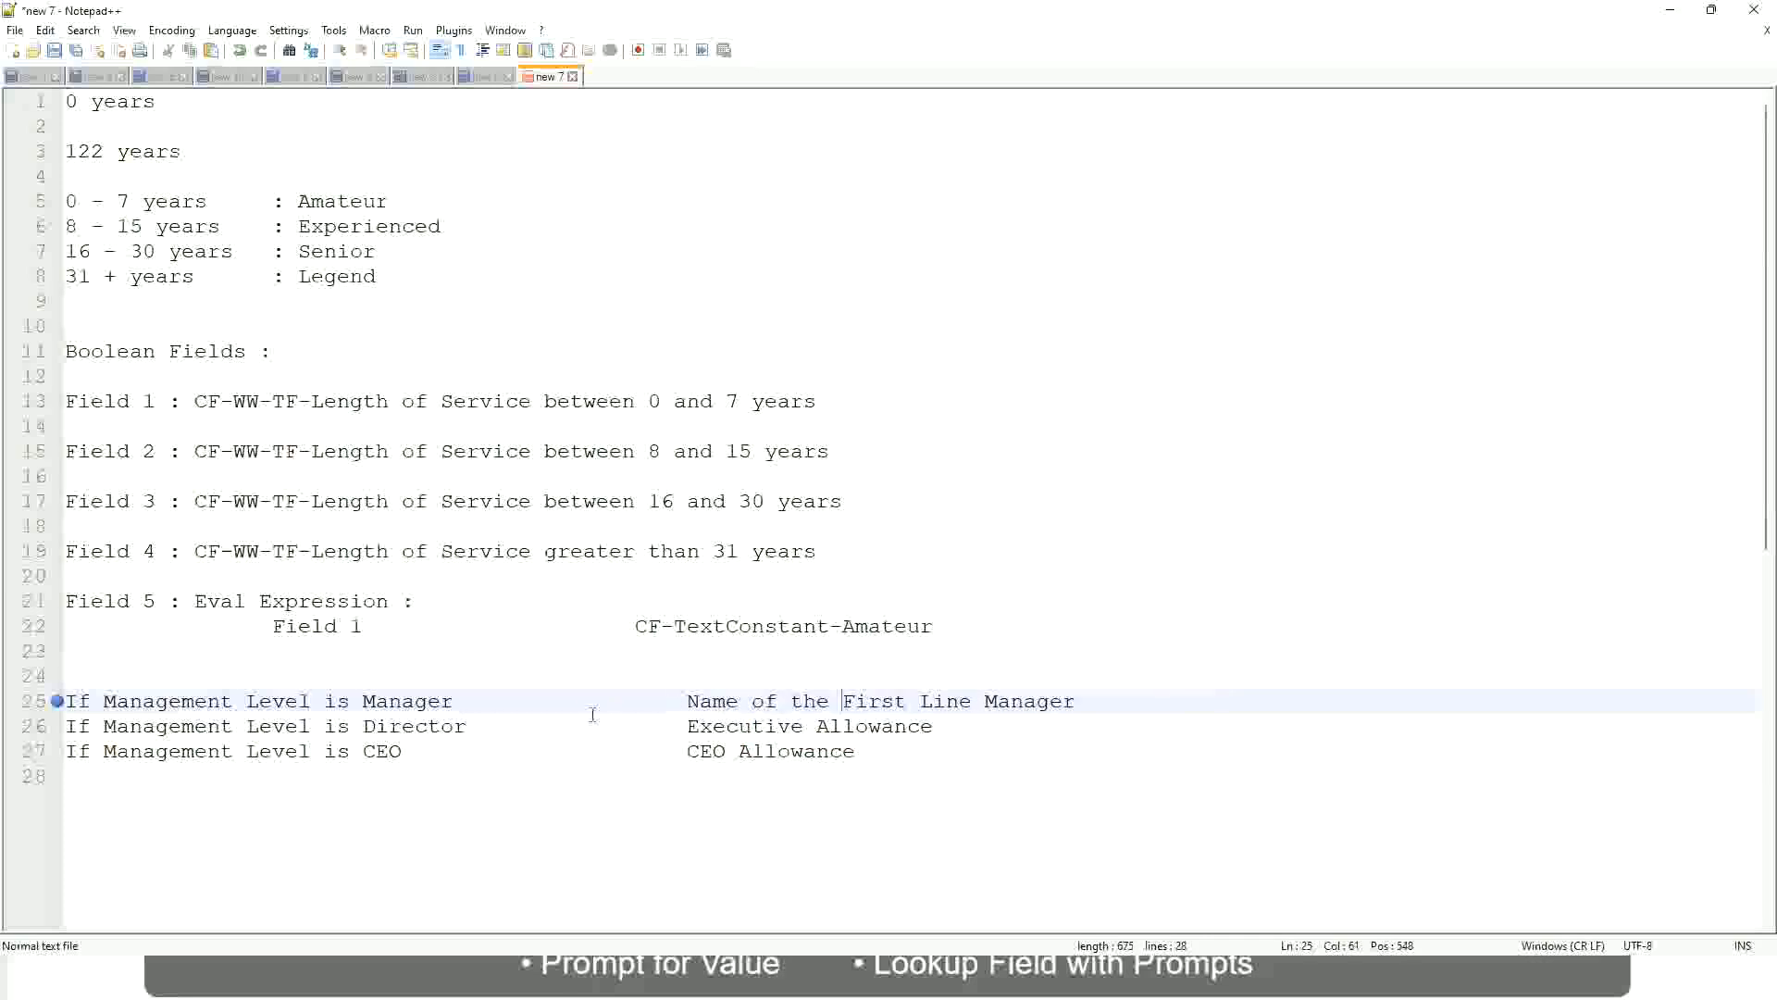
Replace "Executive Allowance" in the Director rule on line 26 with the beginning "Name of"
{"action": "left_click_drag", "start_coordinate": [690, 725], "coordinate": [934, 726]}
{"action": "type", "text": "Name "}
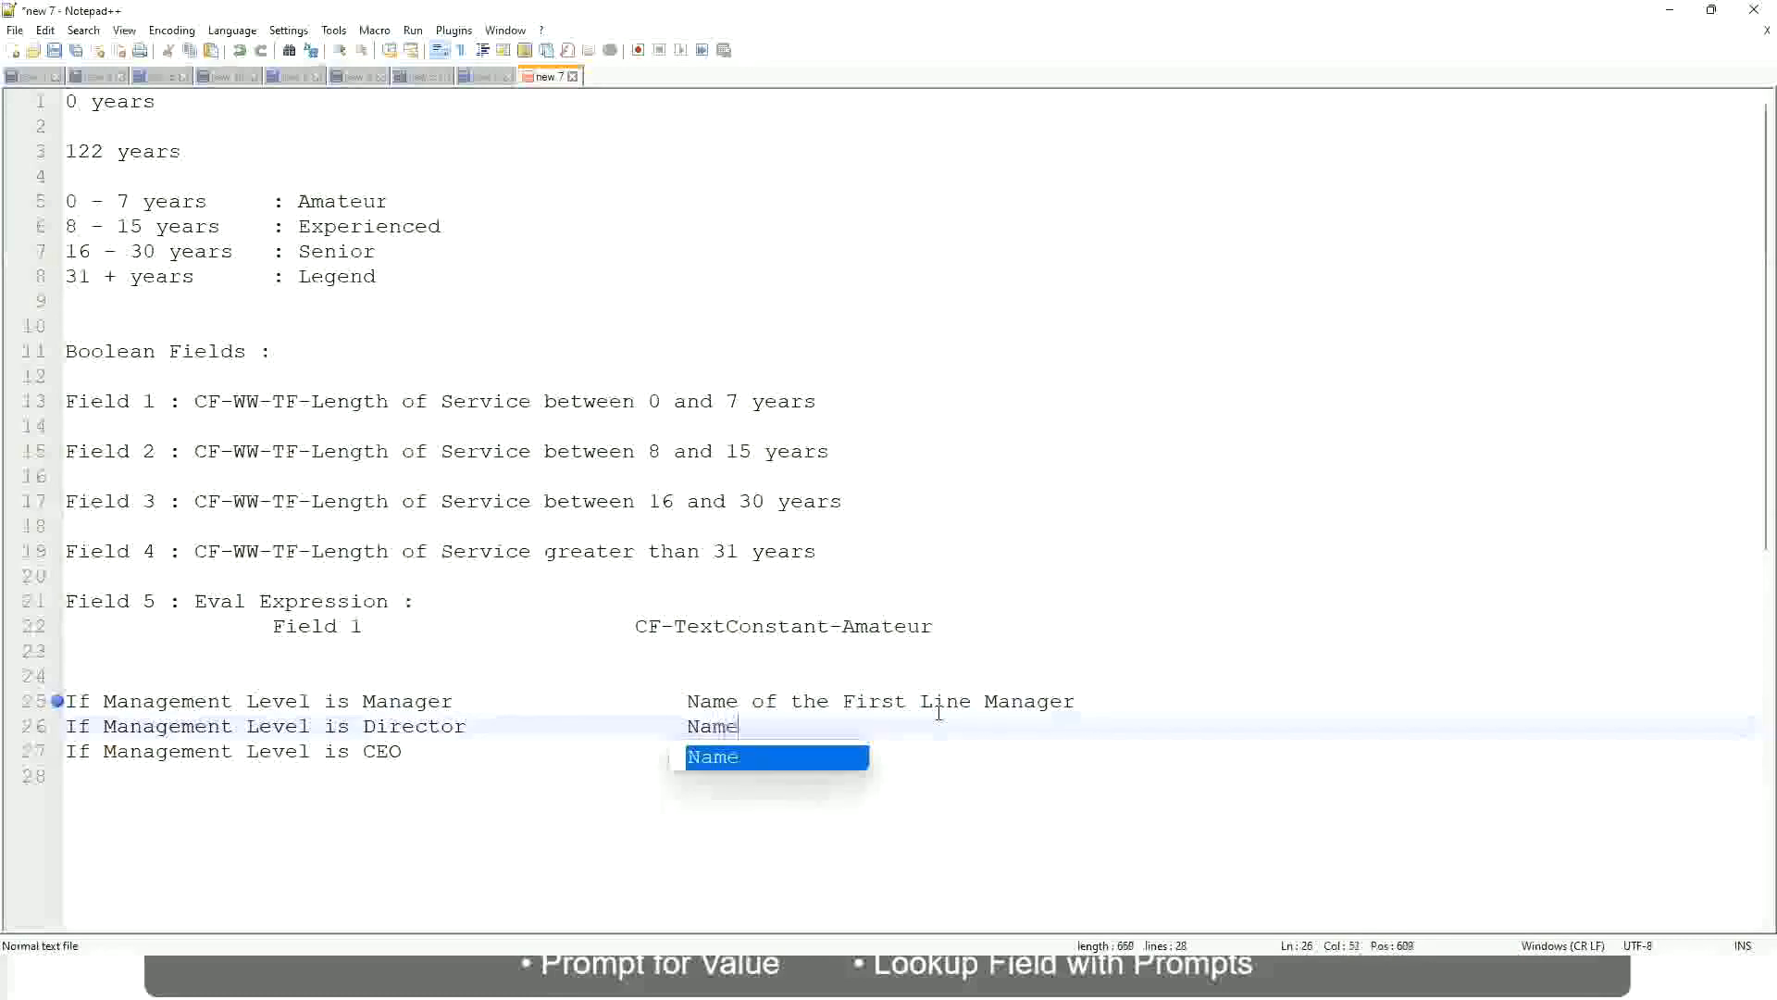
{"action": "type", "text": "of "}
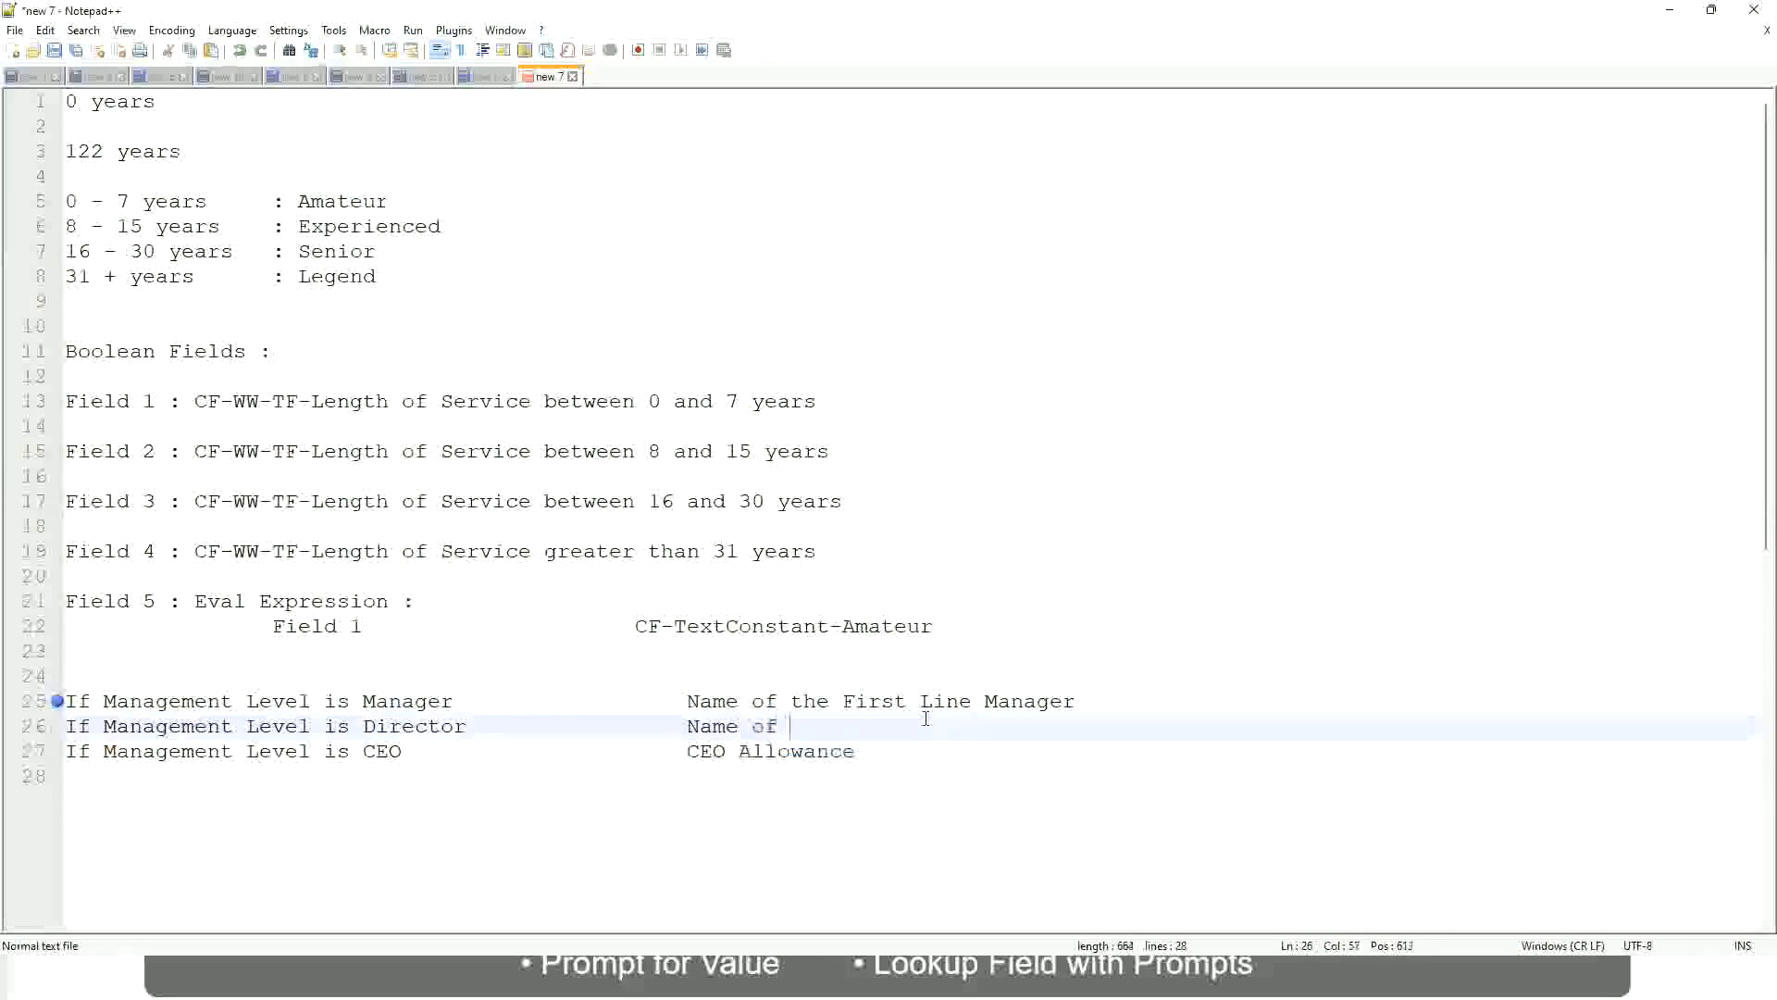
{"action": "type", "text": "the First"}
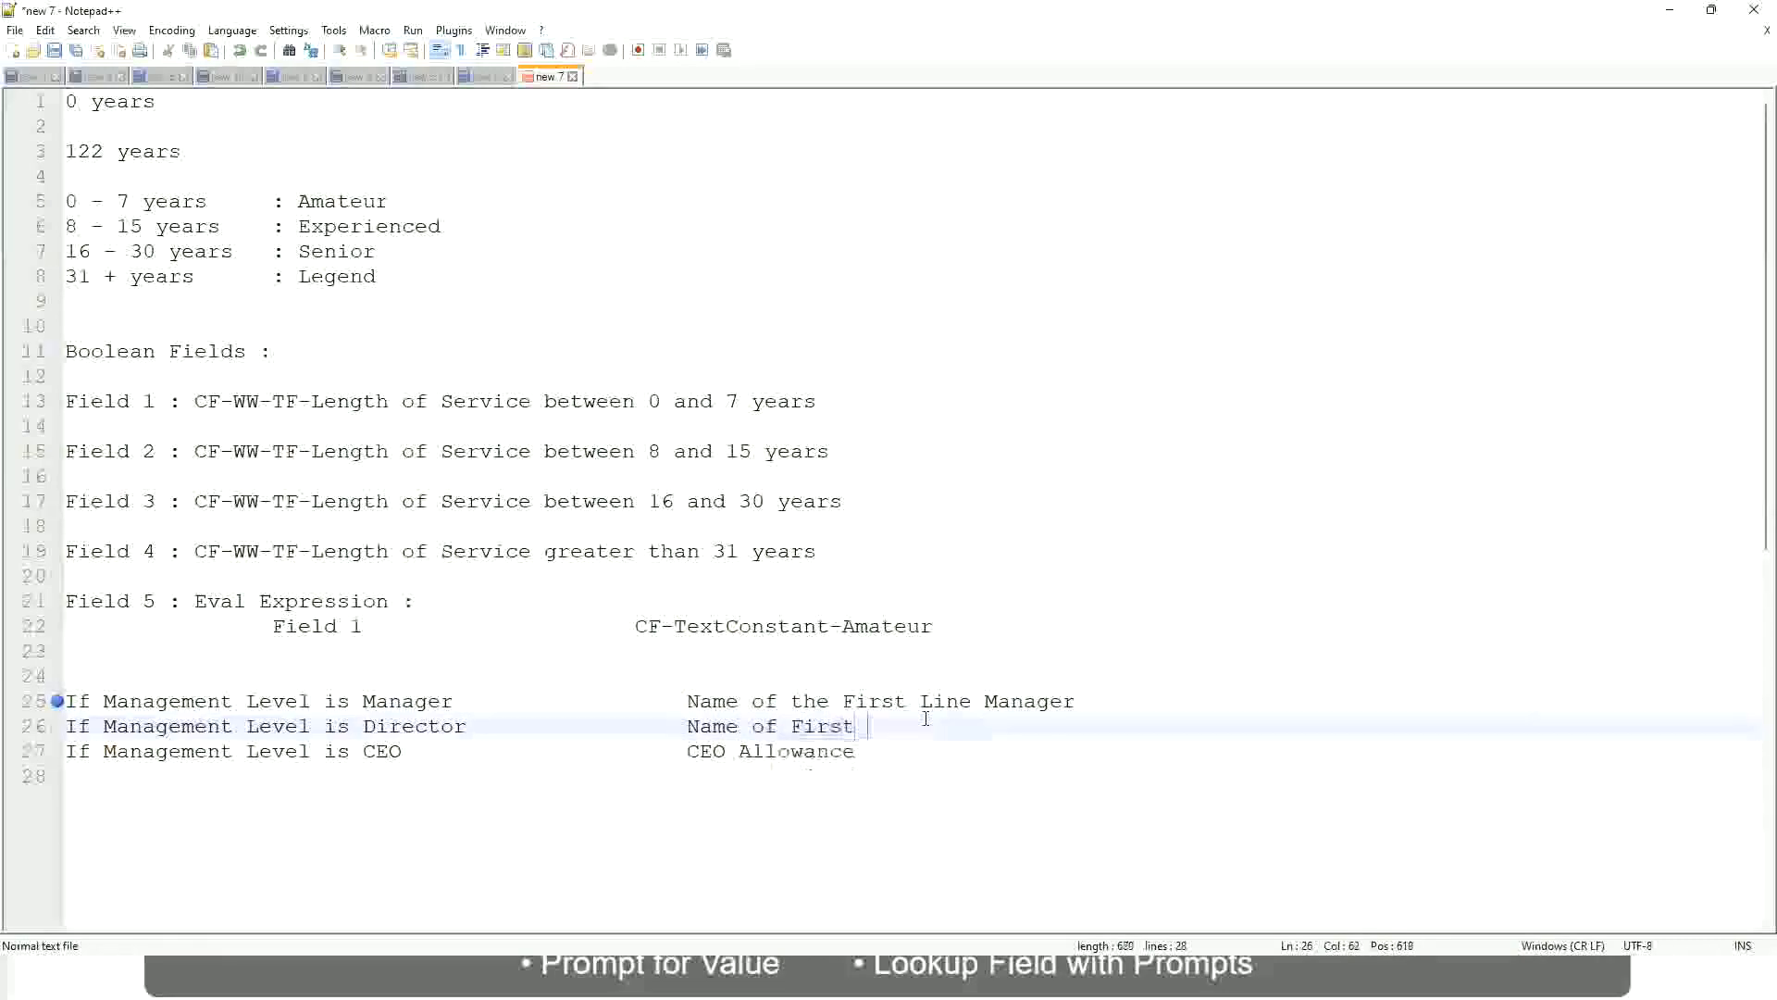
{"action": "key", "text": "BackSpace"}
{"action": "key", "text": "BackSpace"}
{"action": "key", "text": "BackSpace"}
{"action": "key", "text": "BackSpace"}
{"action": "key", "text": "BackSpace"}
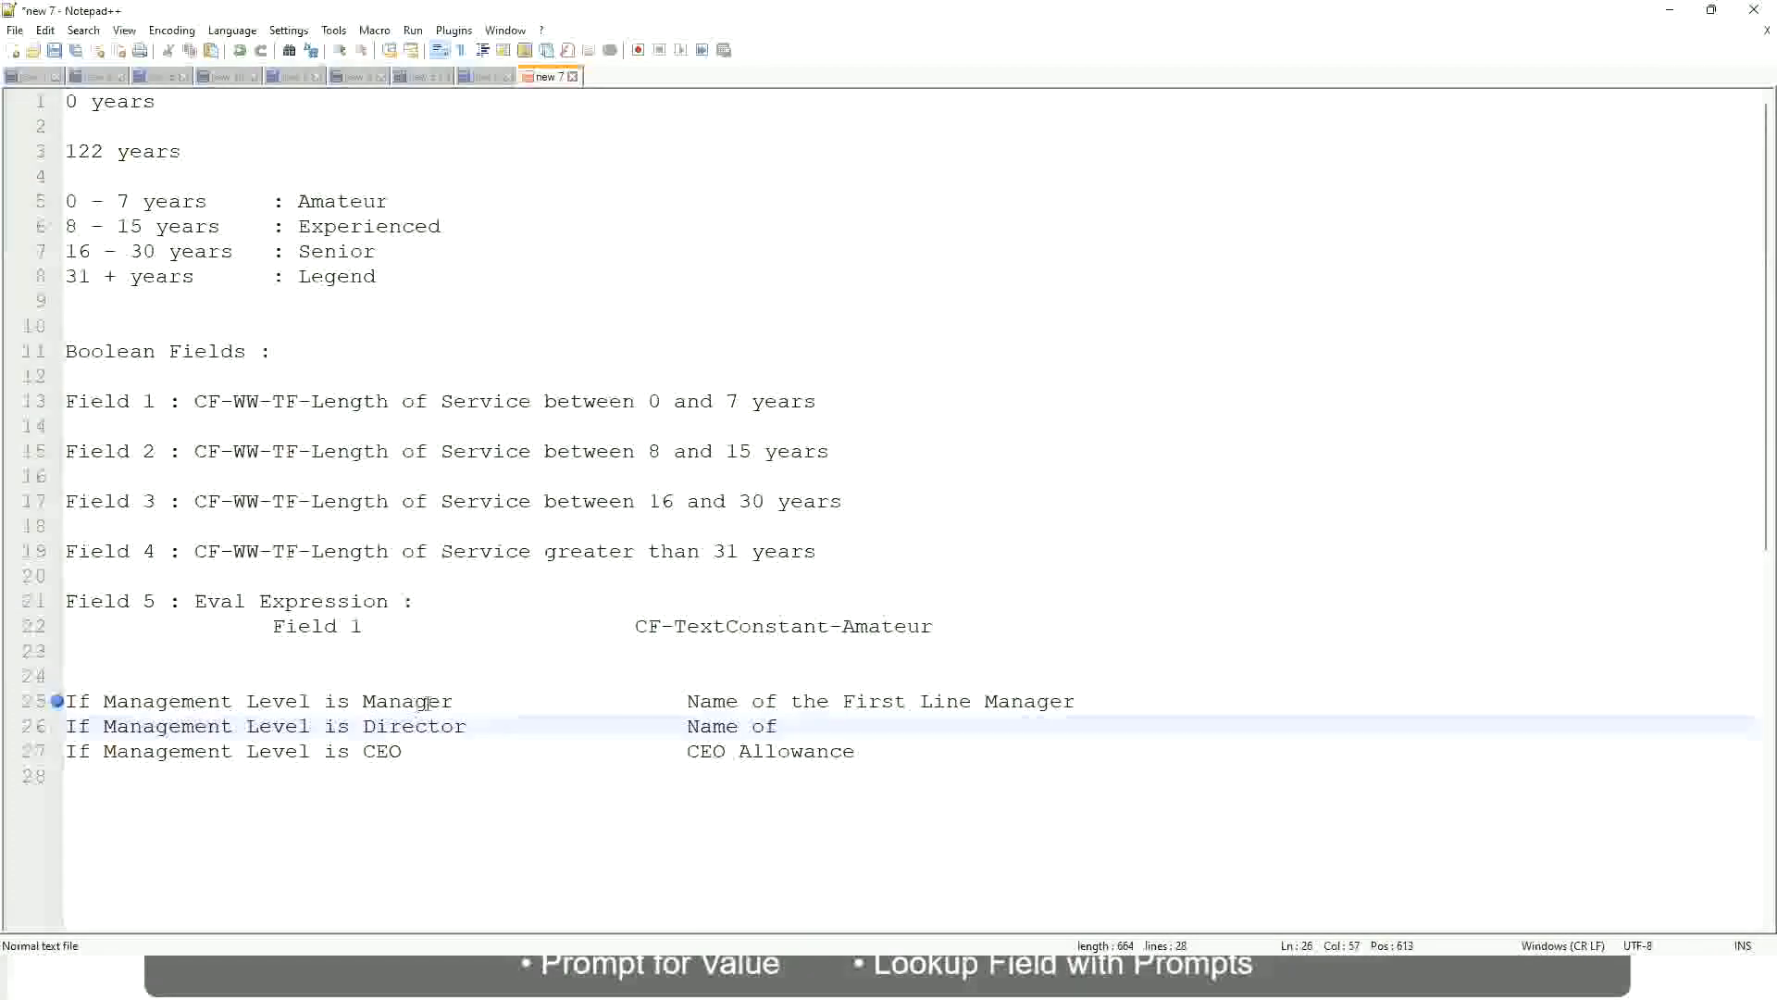
Change "First" to "Second" in the Manager rule's result and complete the Director rule's result as "Name of Manager"
{"action": "double_click", "coordinate": [871, 701]}
{"action": "type", "text": "Second"}
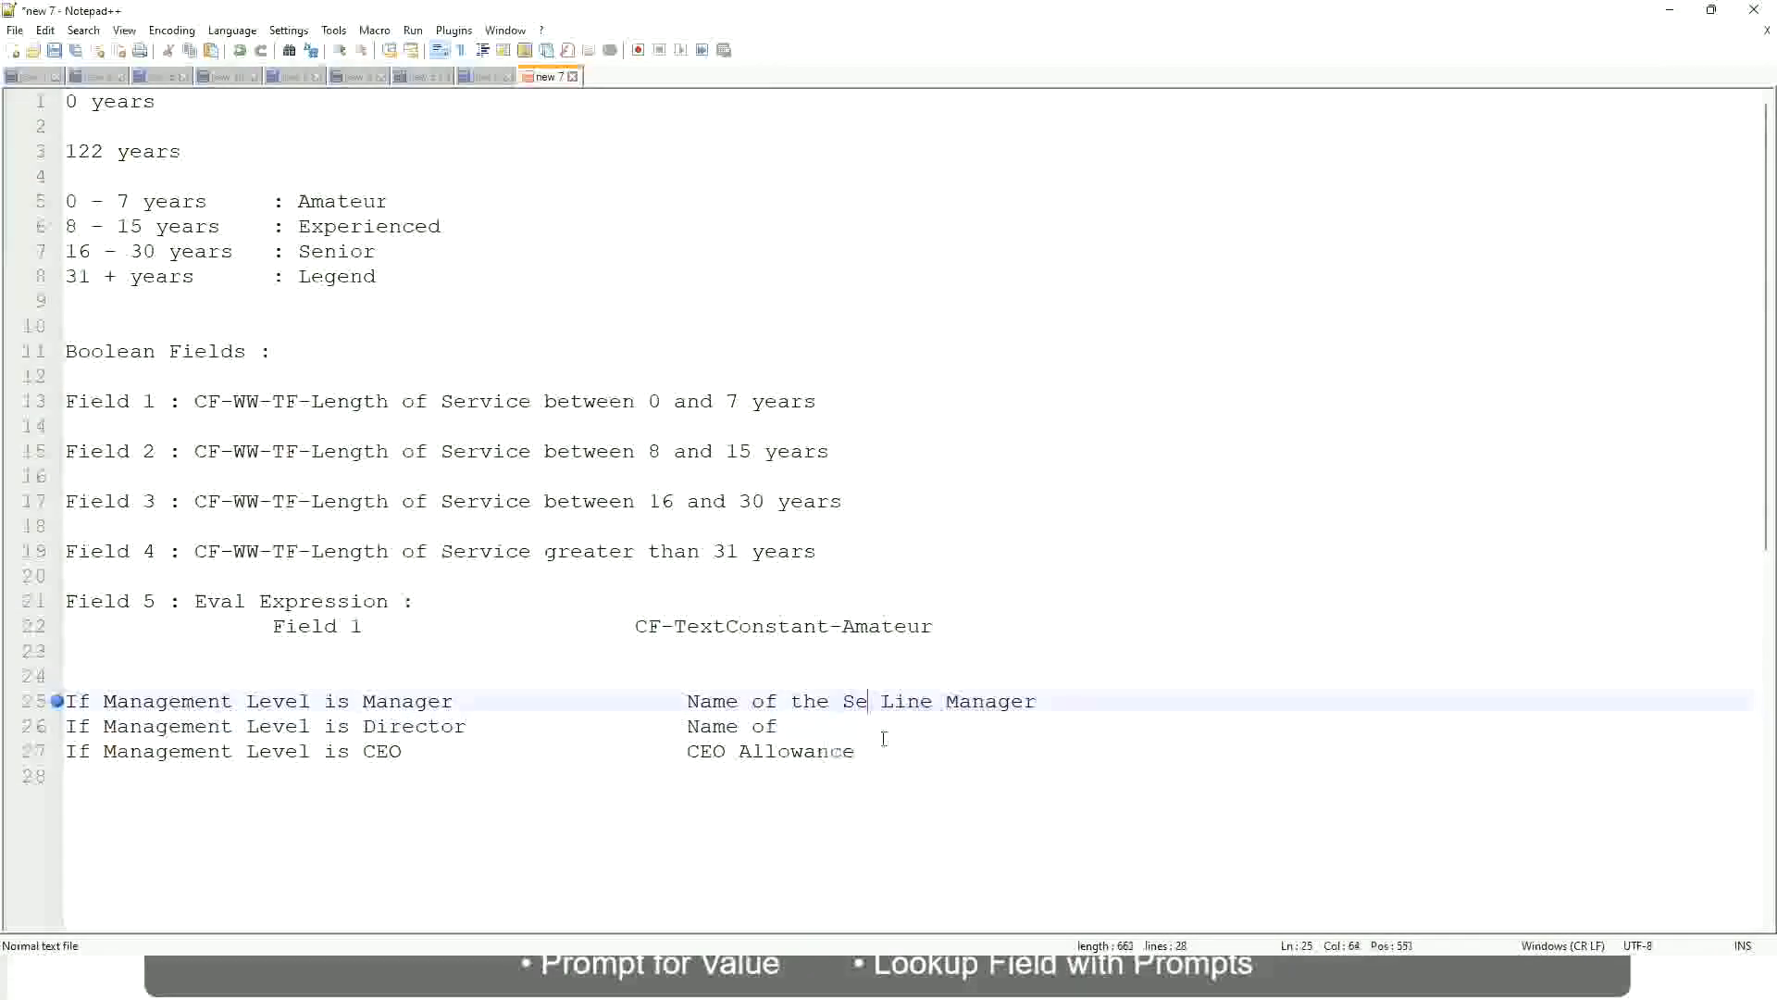
{"action": "key", "text": "BackSpace"}
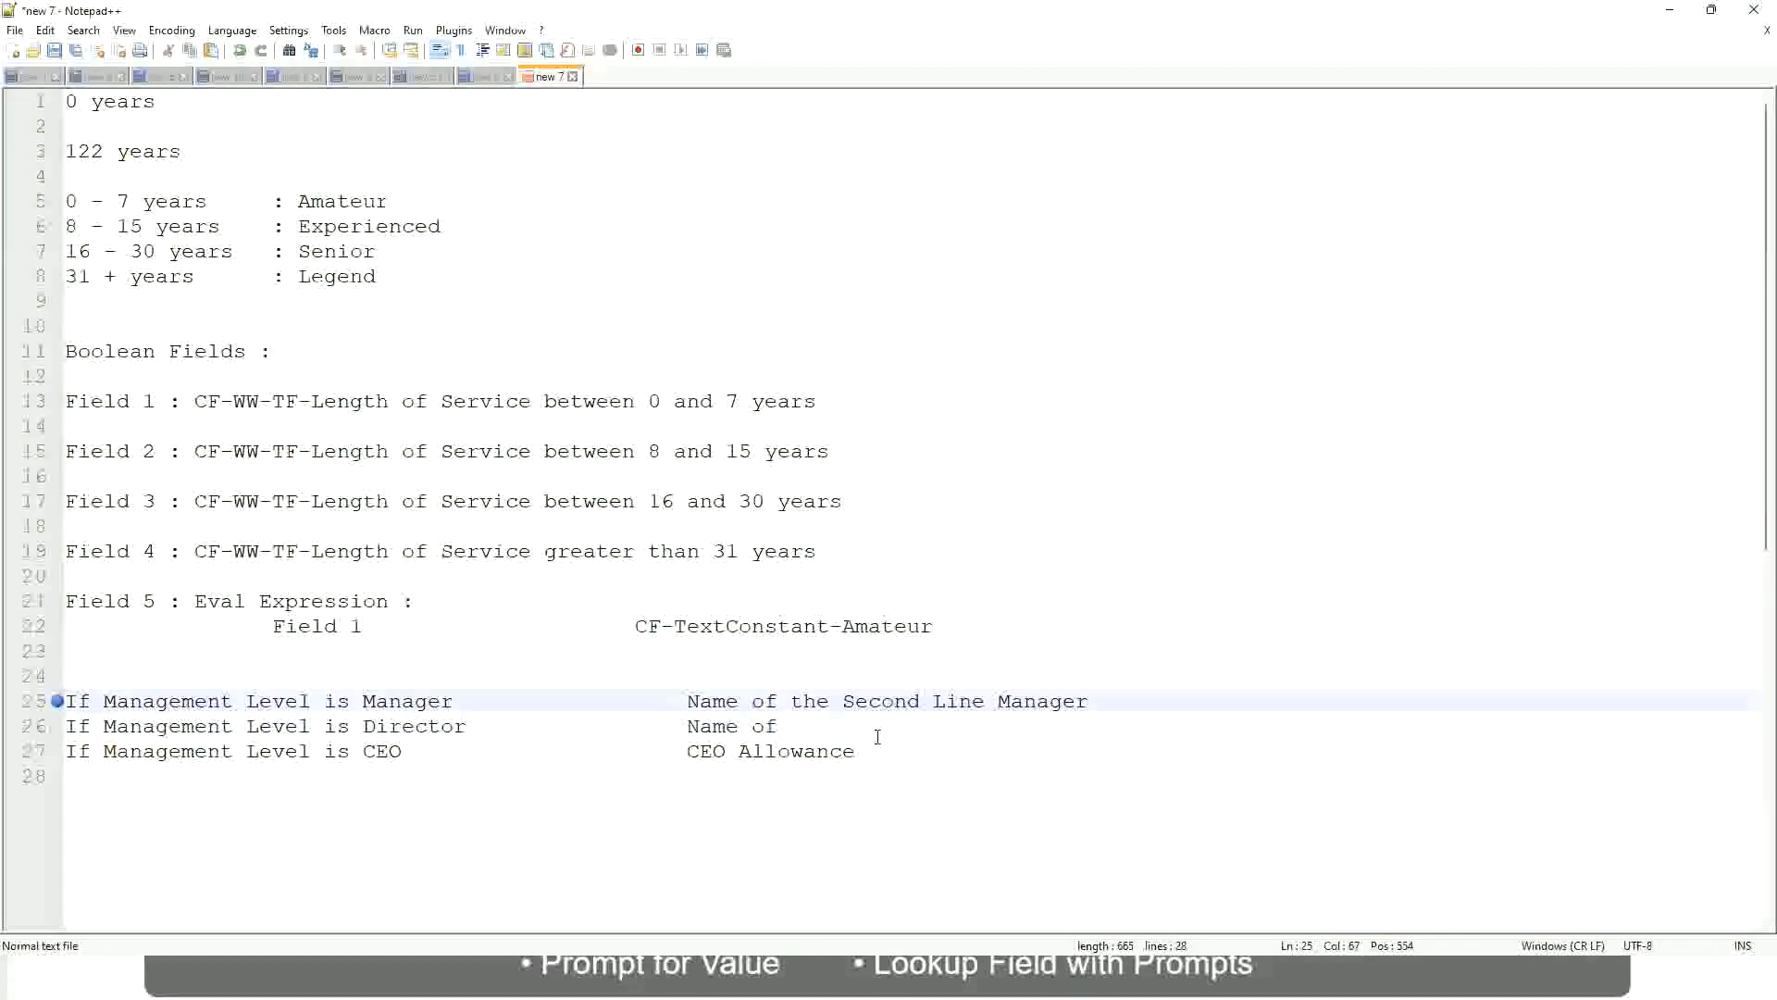
{"action": "left_click", "coordinate": [805, 726]}
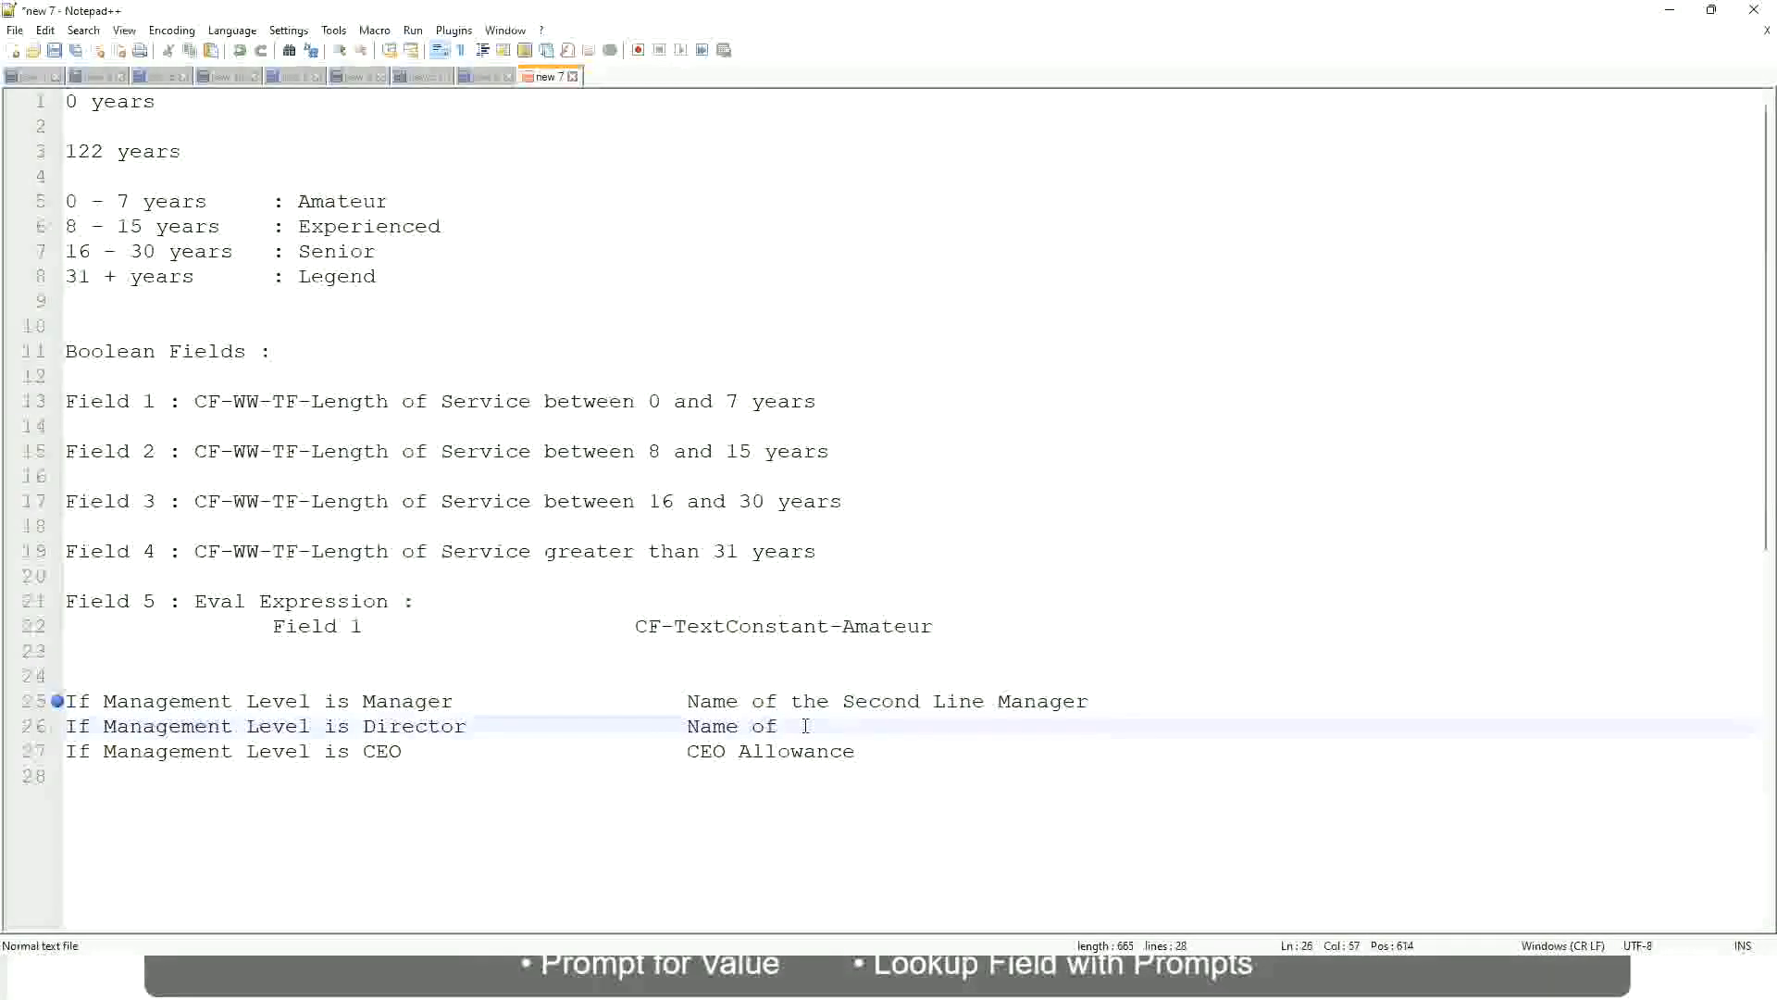
{"action": "type", "text": "Manager"}
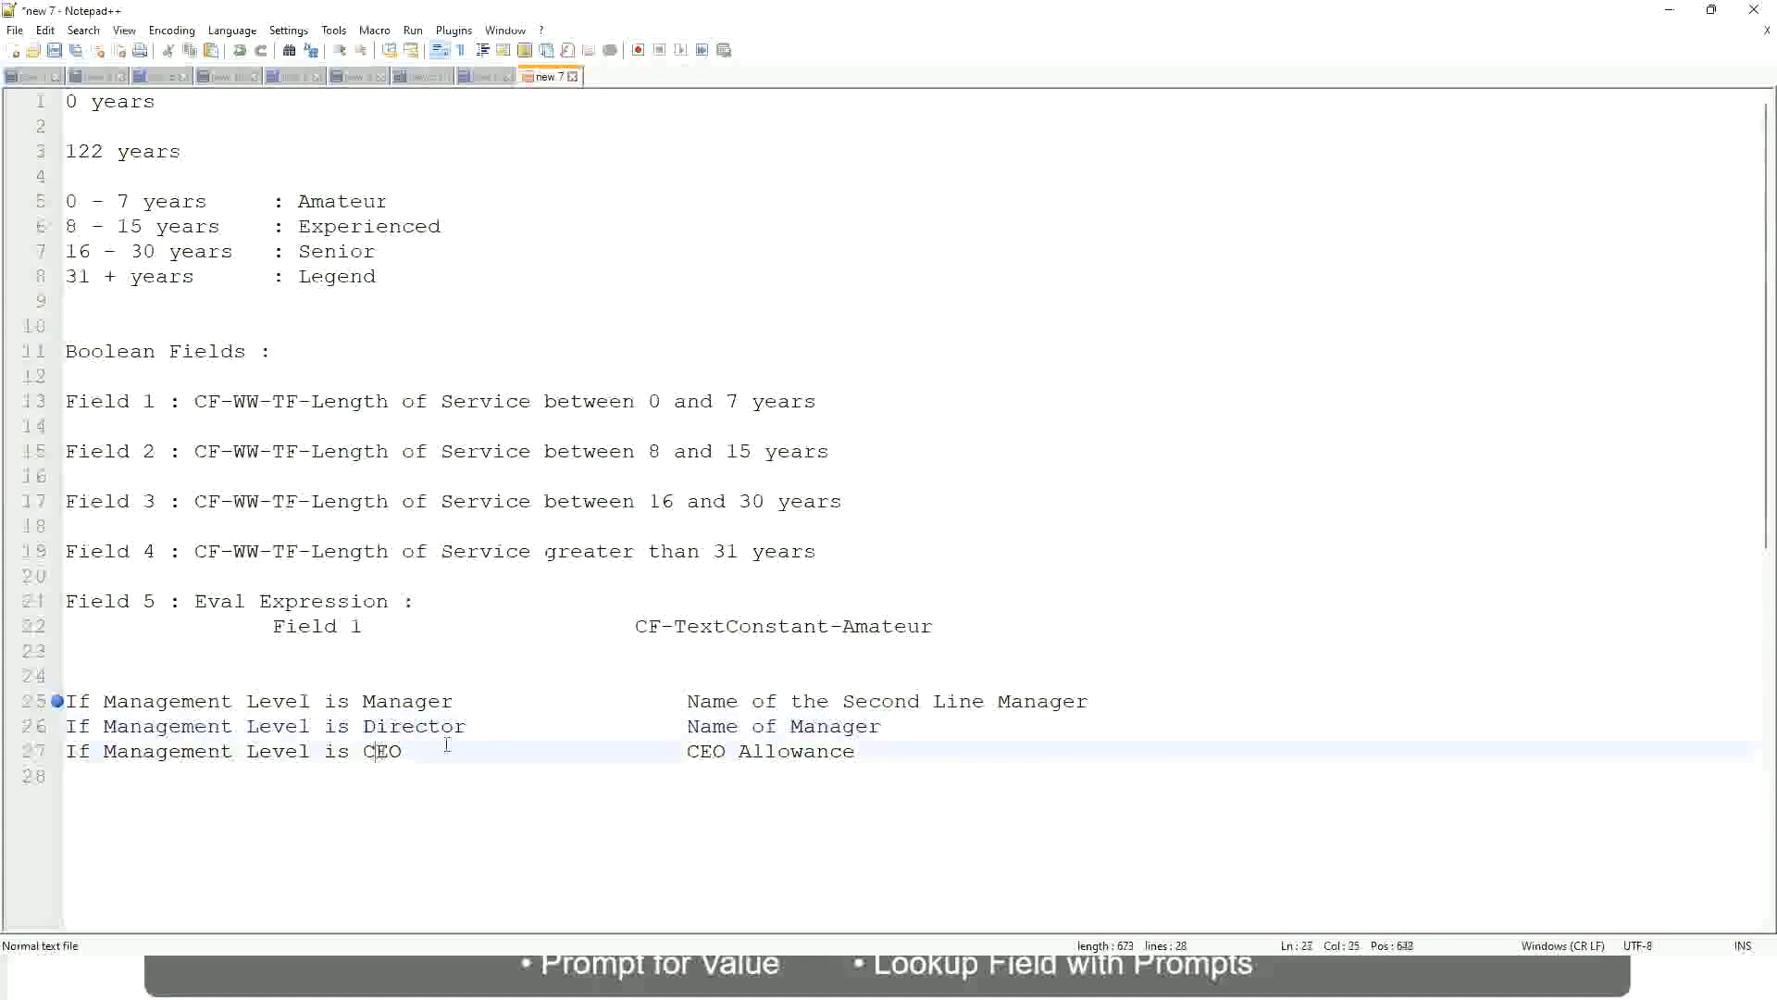
Replace the CEO rule's result on line 27 with "name of CEO/Himself/Herself"
{"action": "left_click_drag", "start_coordinate": [685, 751], "coordinate": [879, 751]}
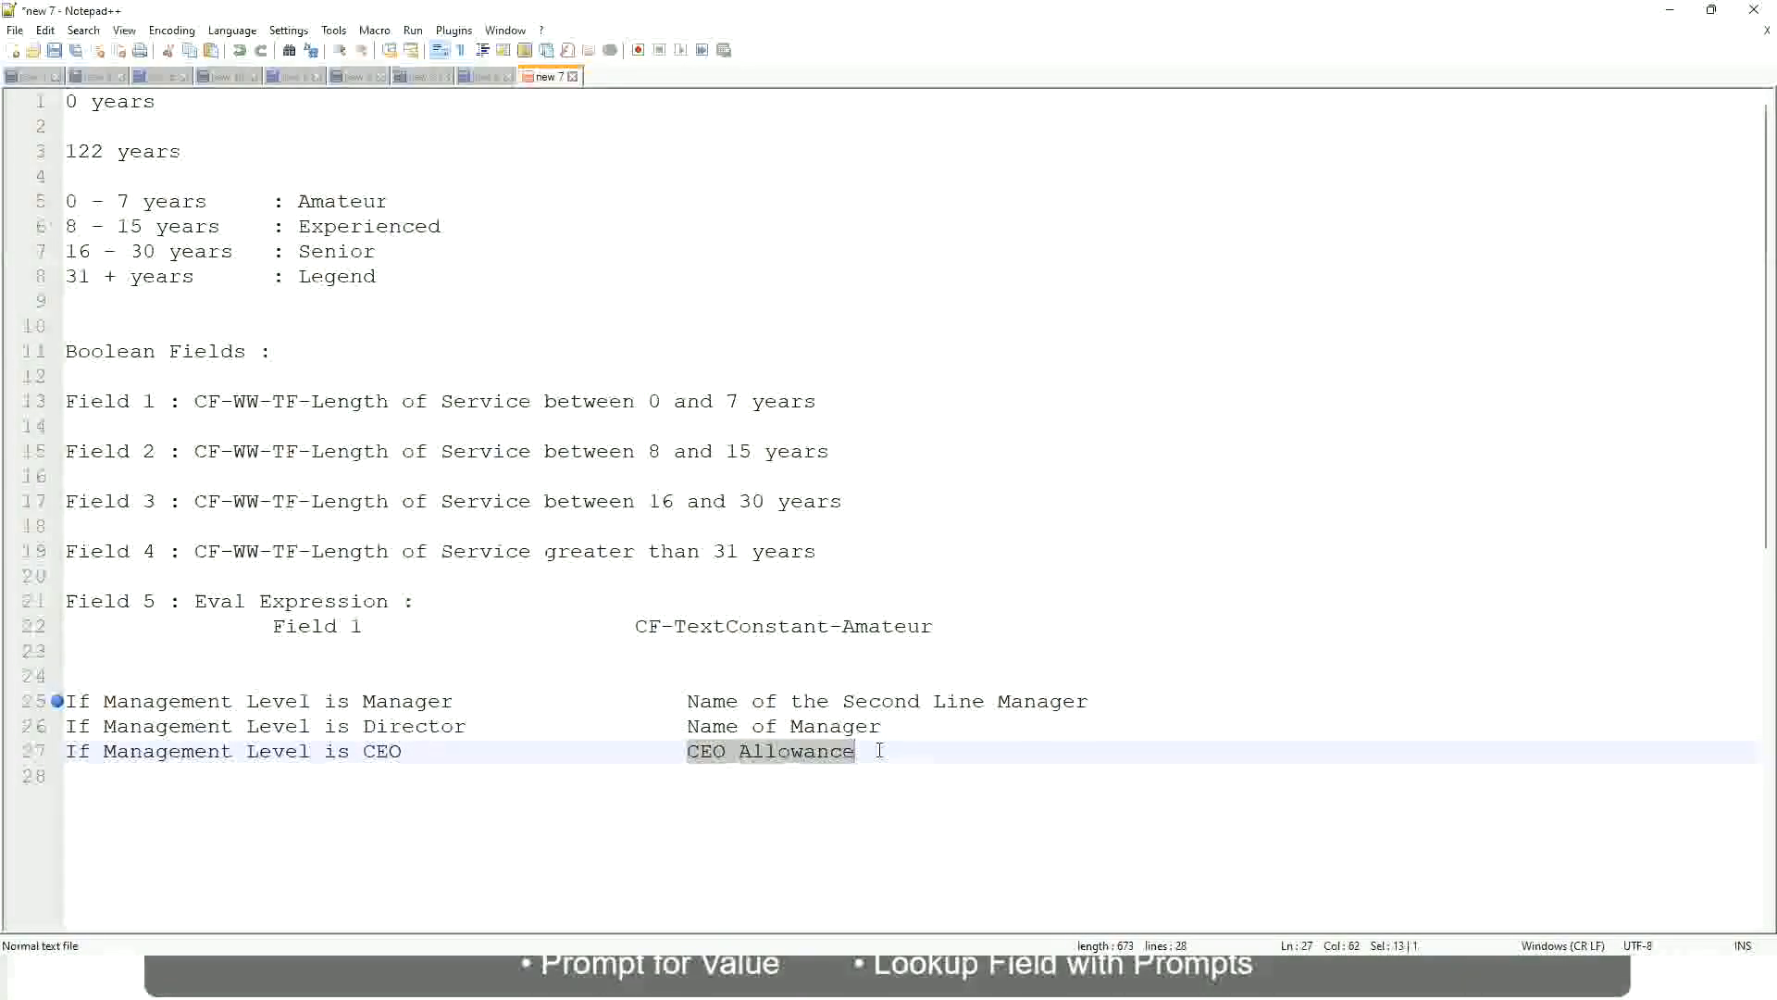
{"action": "type", "text": "name of CEO "}
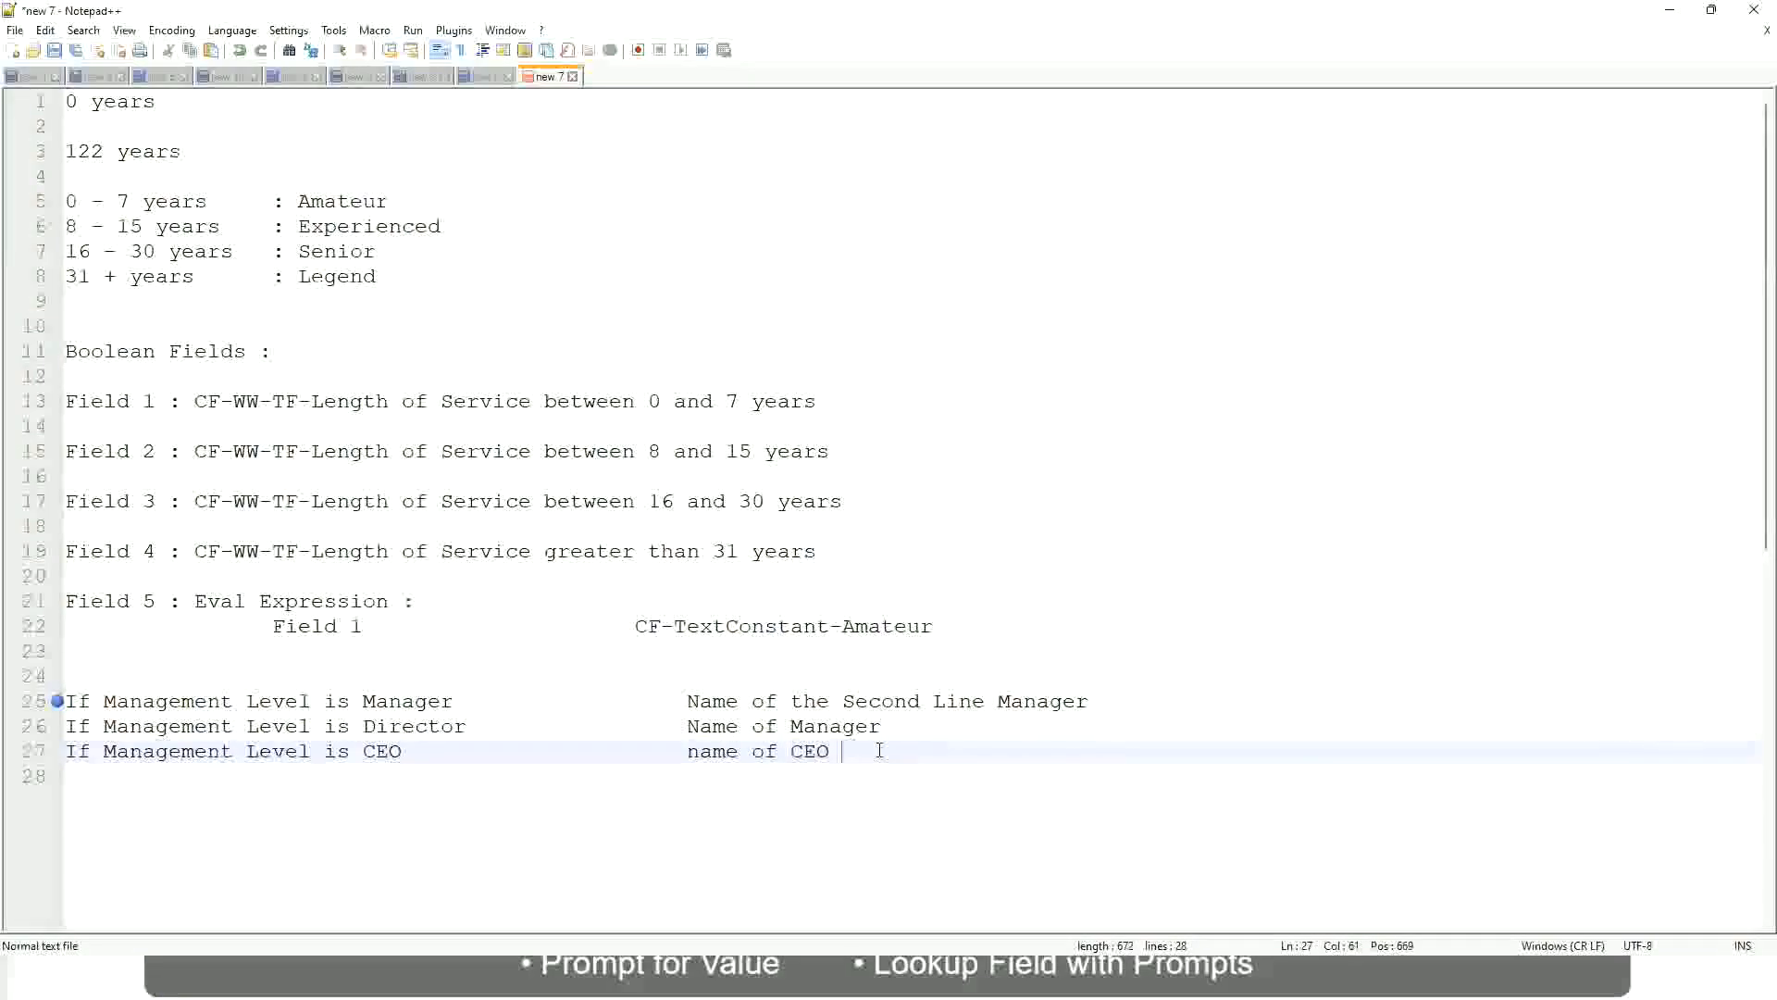
{"action": "type", "text": "/Himself/Herself"}
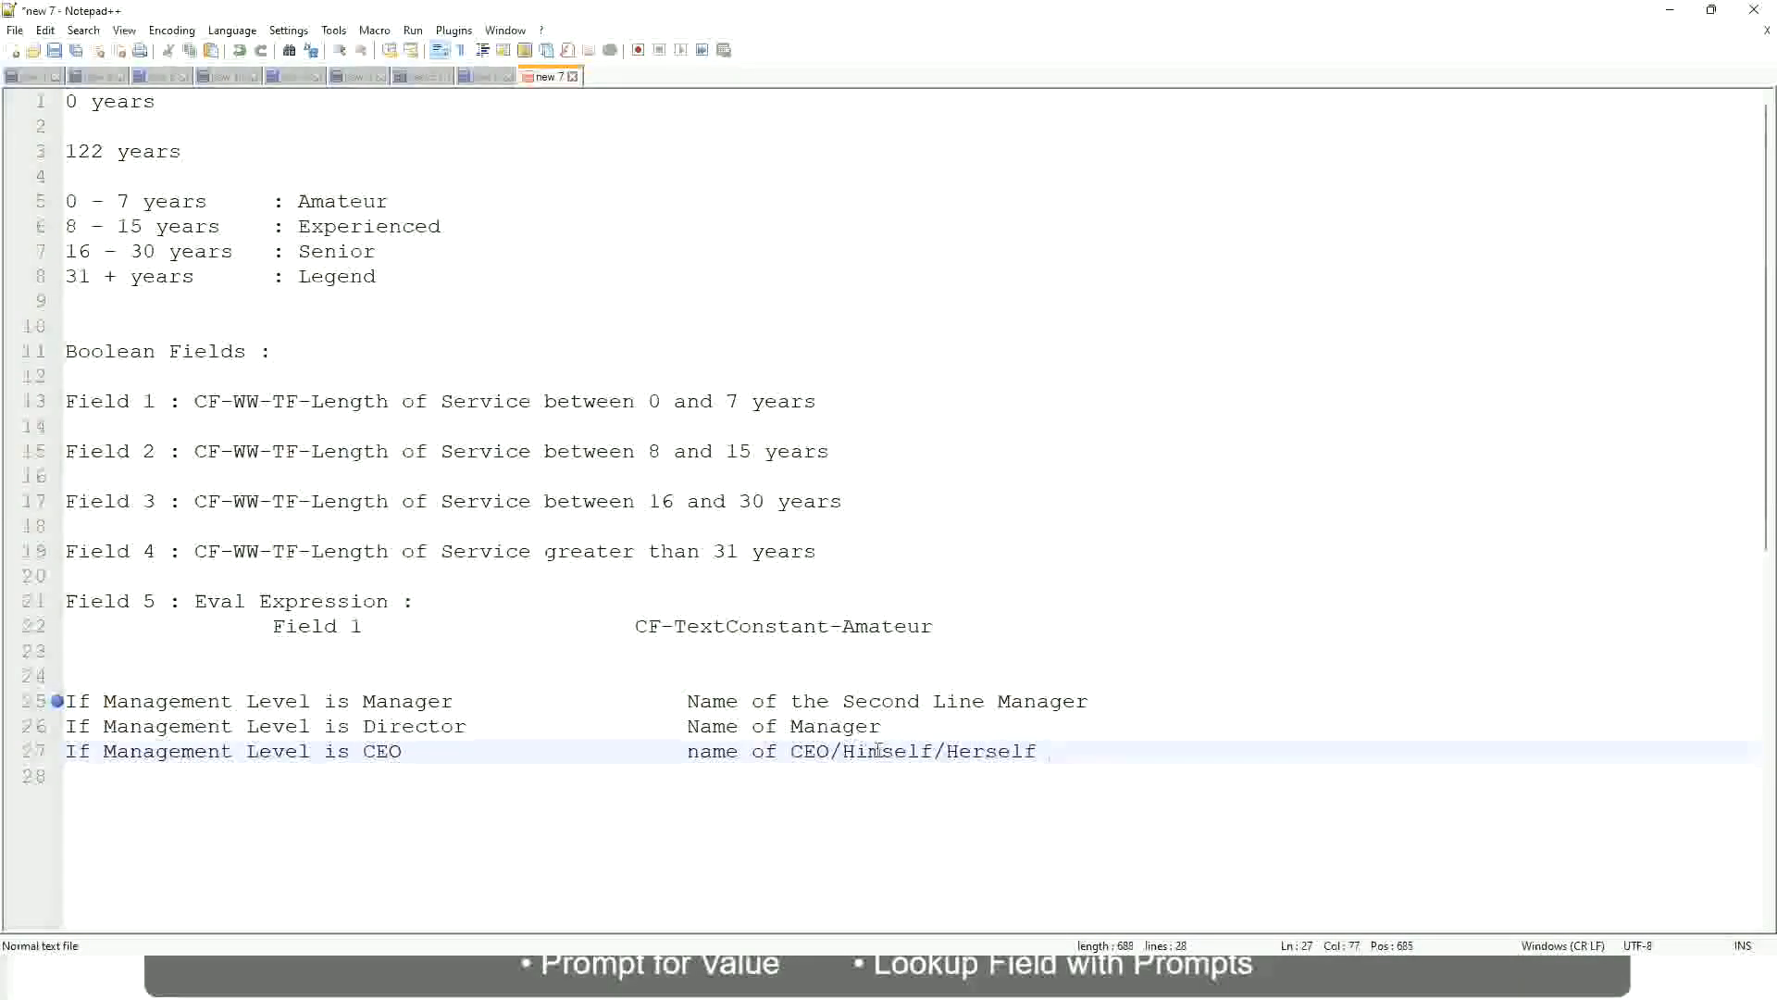
Remove the bookmark from line 25
{"action": "left_click", "coordinate": [650, 758]}
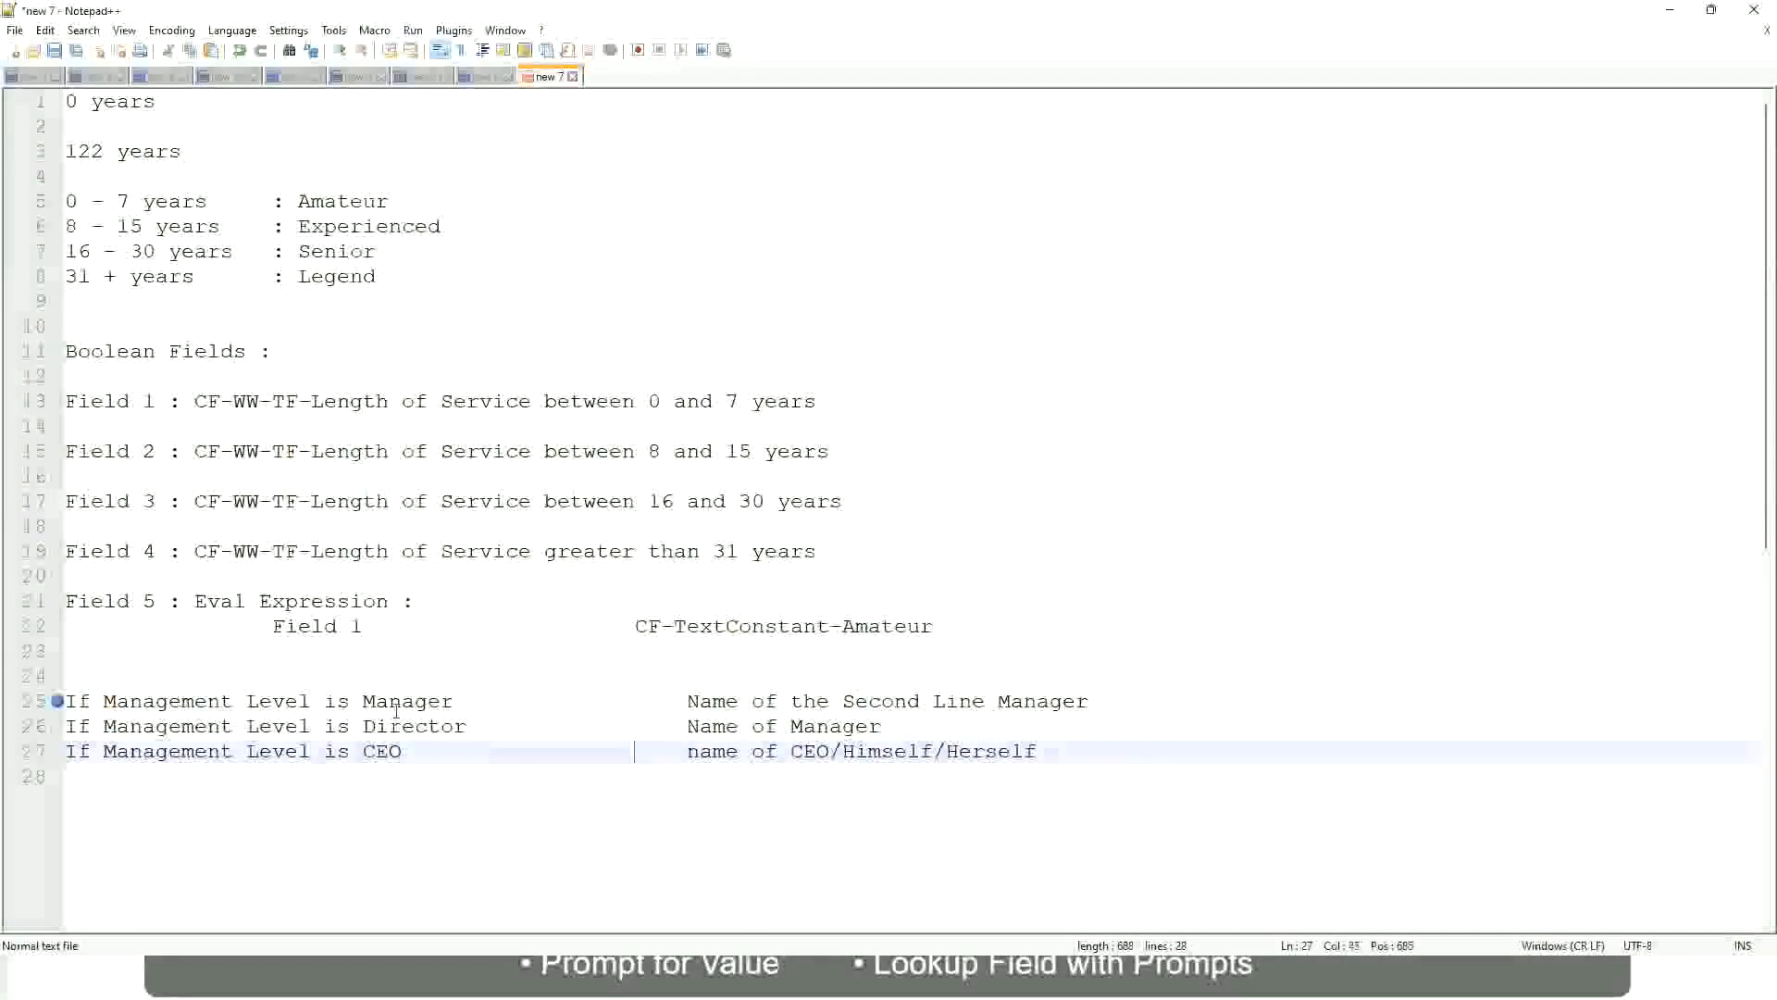
{"action": "left_click", "coordinate": [56, 707]}
Review the Manager, Director and CEO conditions on lines 25 to 27 together with the name each rule returns
{"action": "left_click", "coordinate": [197, 702]}
{"action": "left_click", "coordinate": [271, 701]}
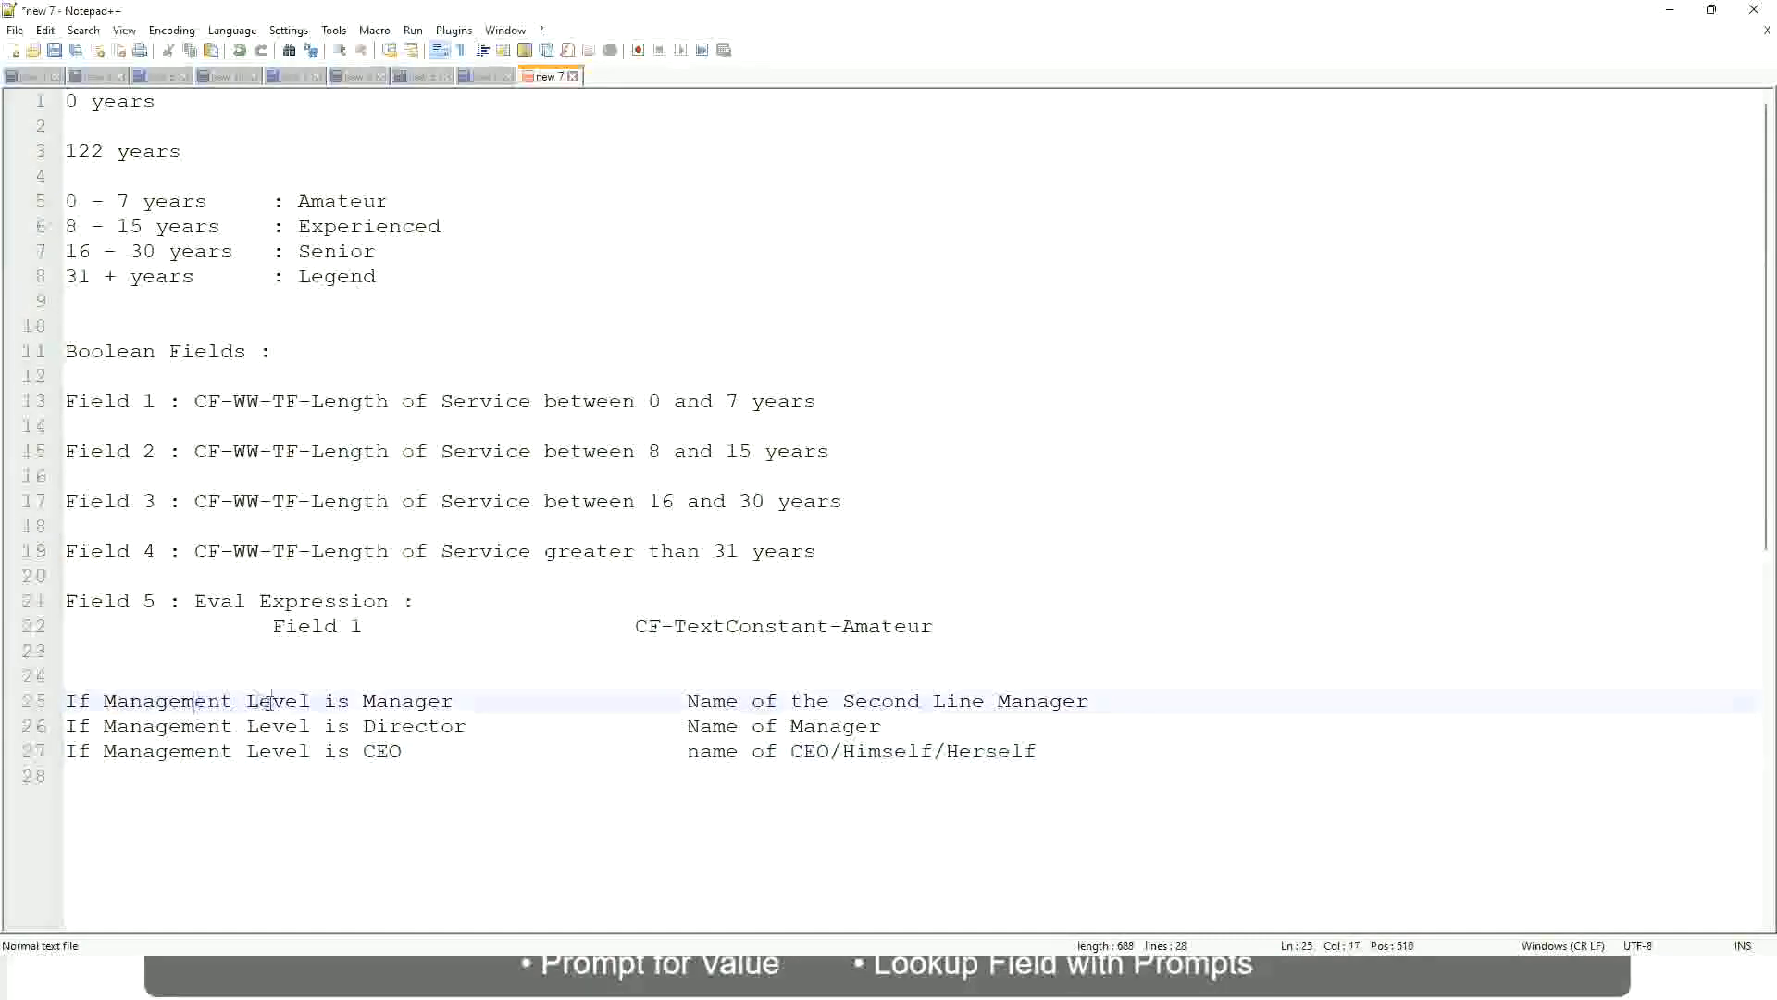
{"action": "left_click", "coordinate": [414, 701]}
{"action": "left_click", "coordinate": [212, 730]}
{"action": "left_click", "coordinate": [438, 726]}
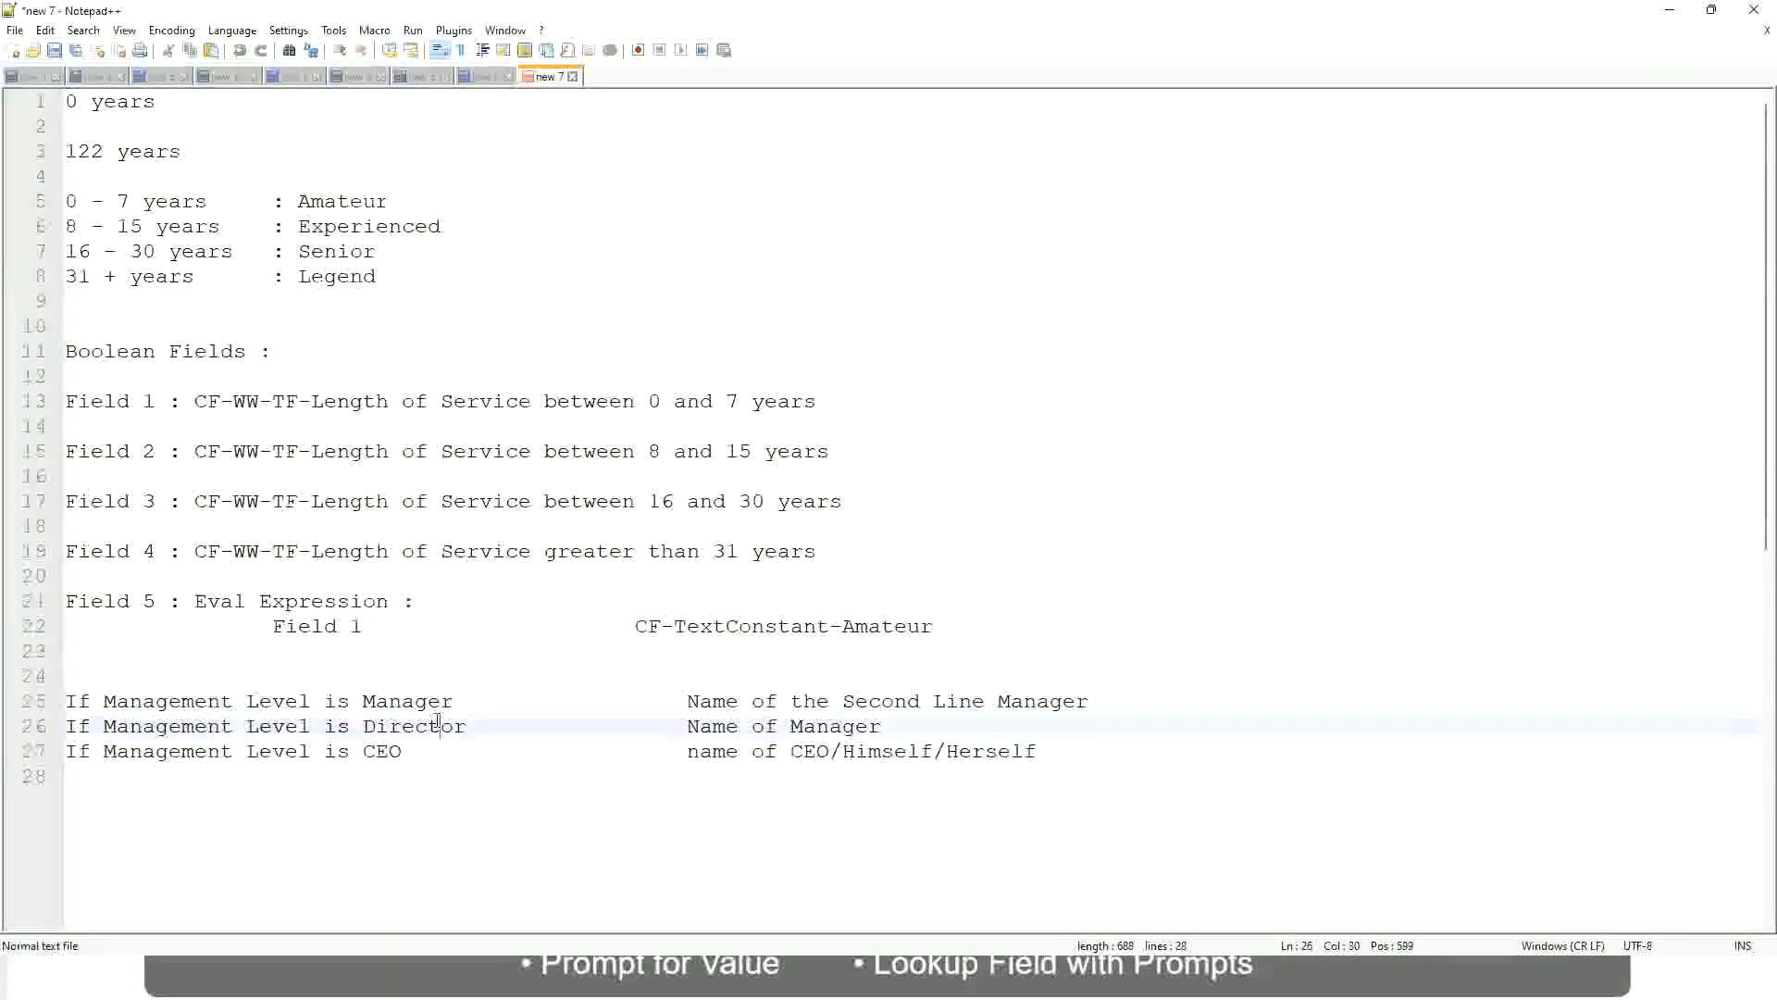
{"action": "left_click", "coordinate": [881, 726]}
{"action": "left_click", "coordinate": [400, 727]}
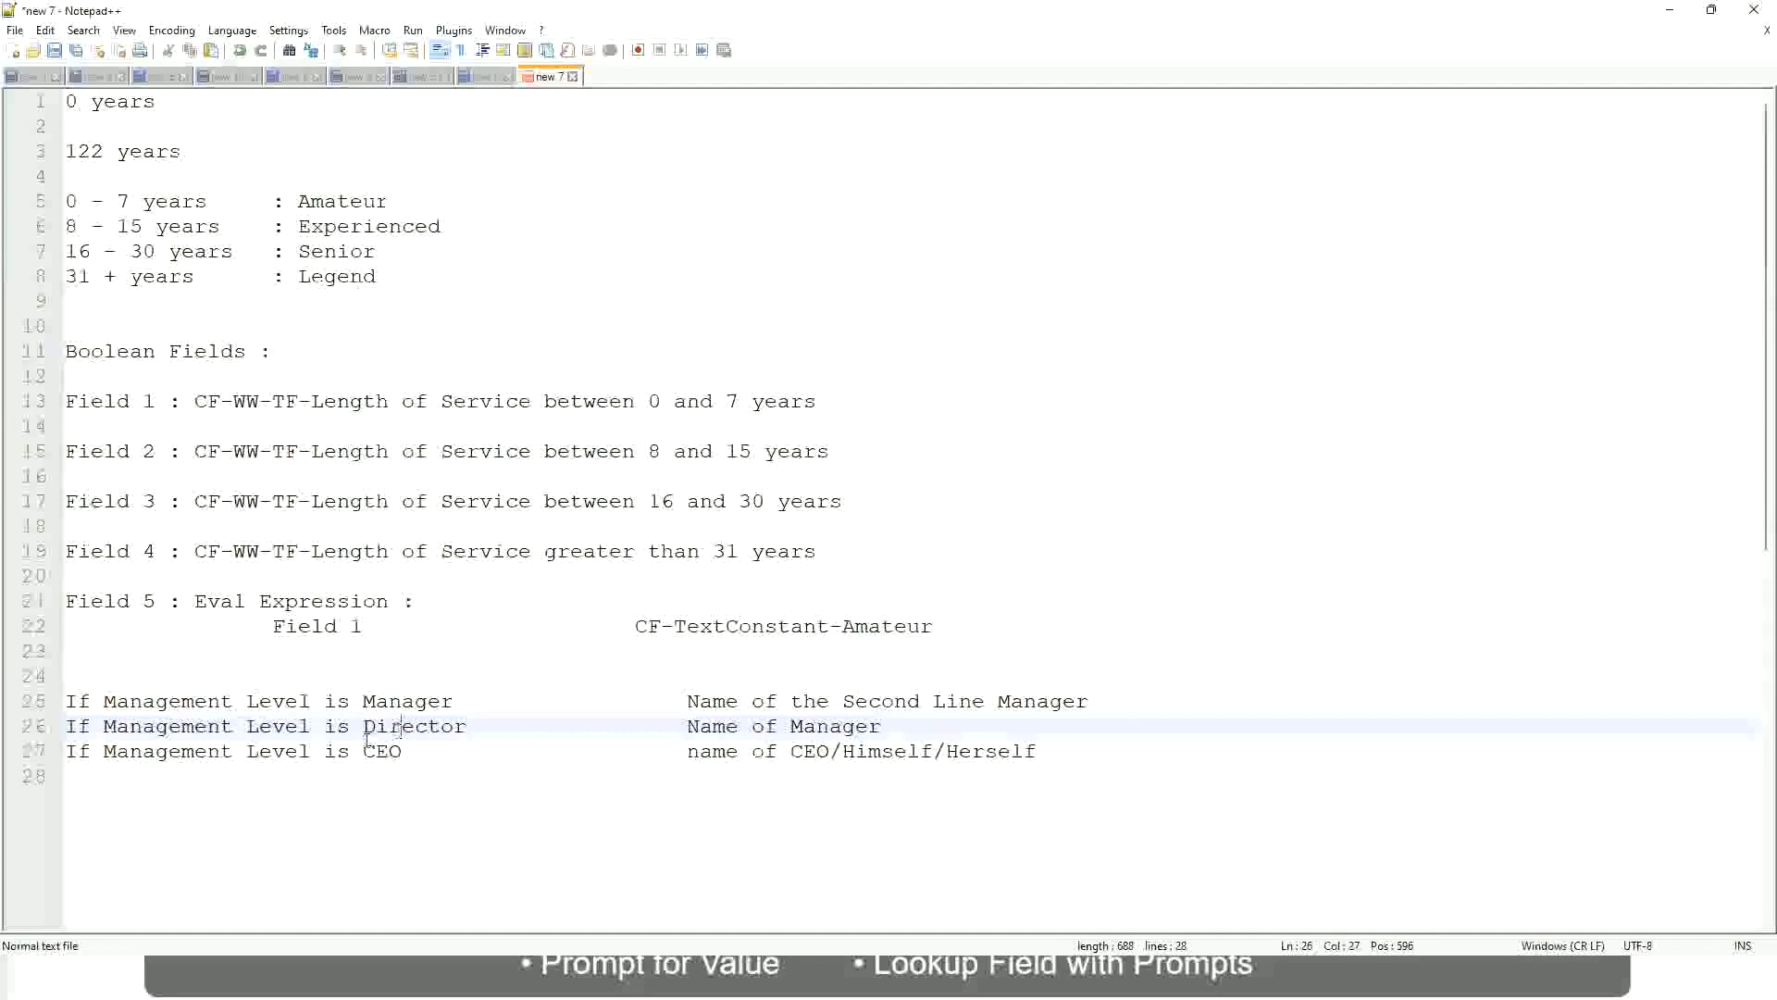
{"action": "left_click", "coordinate": [384, 751]}
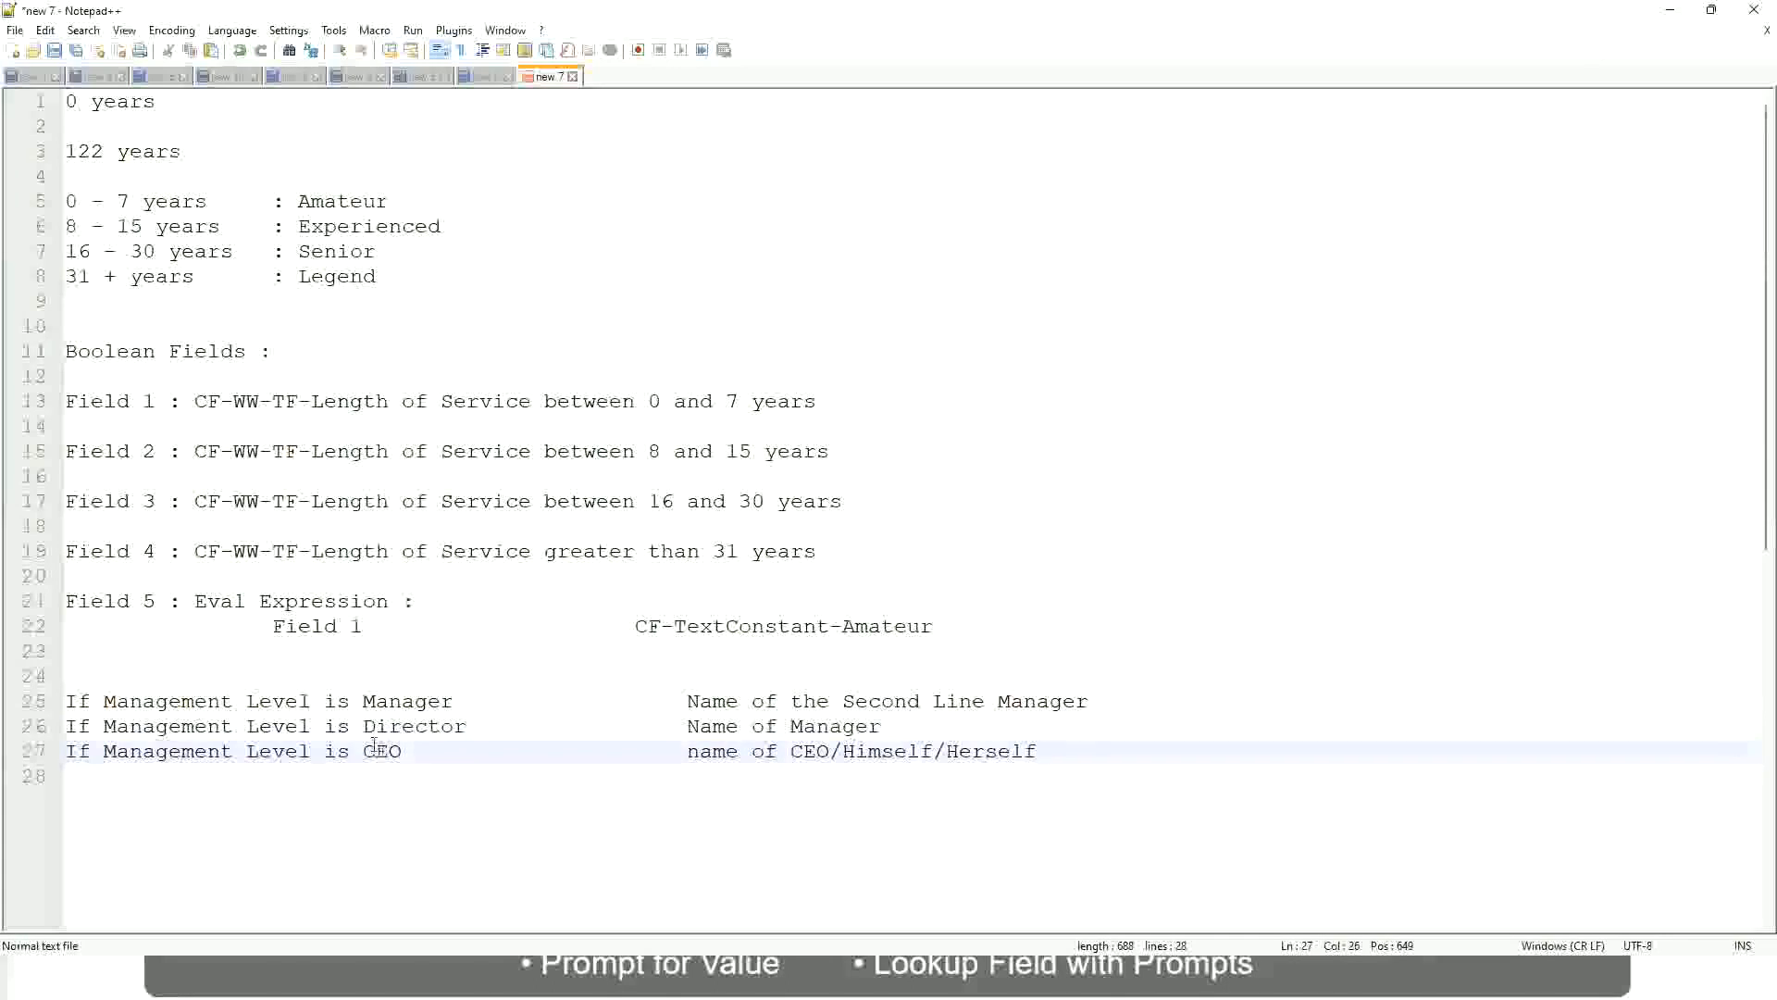
{"action": "left_click", "coordinate": [831, 753]}
{"action": "left_click", "coordinate": [1046, 751]}
{"action": "left_click_drag", "start_coordinate": [1048, 751], "coordinate": [33, 703]}
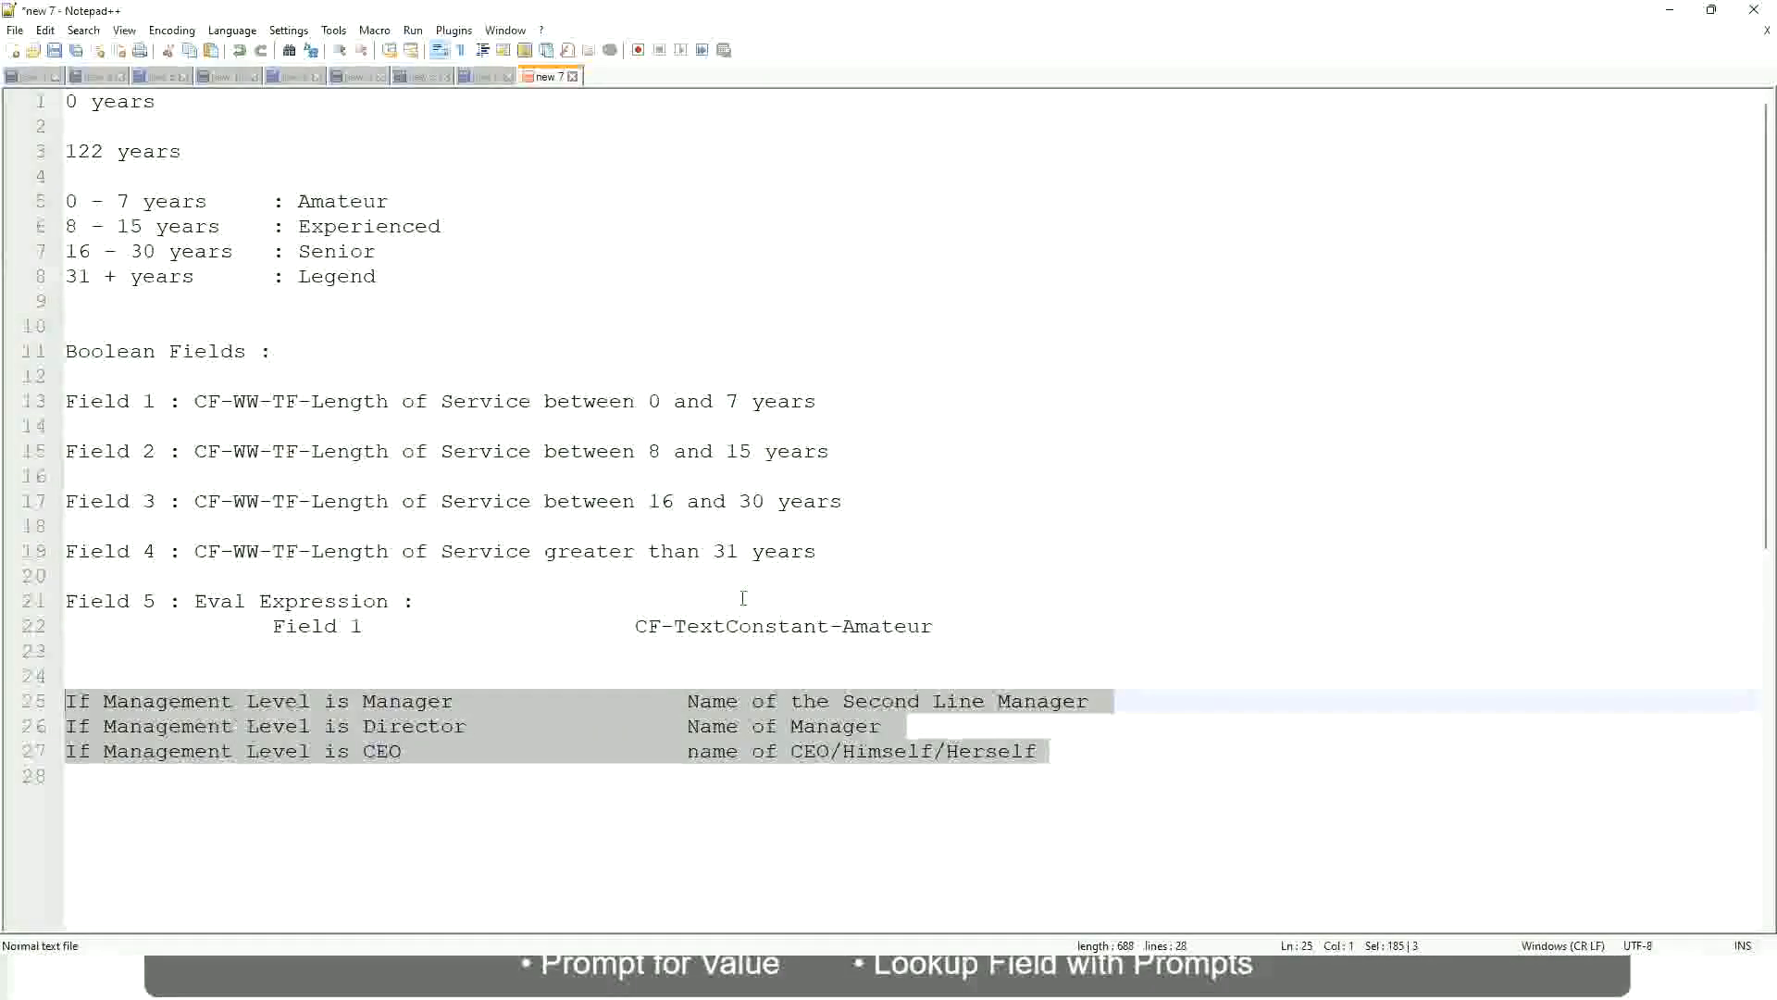
{"action": "left_click", "coordinate": [751, 702]}
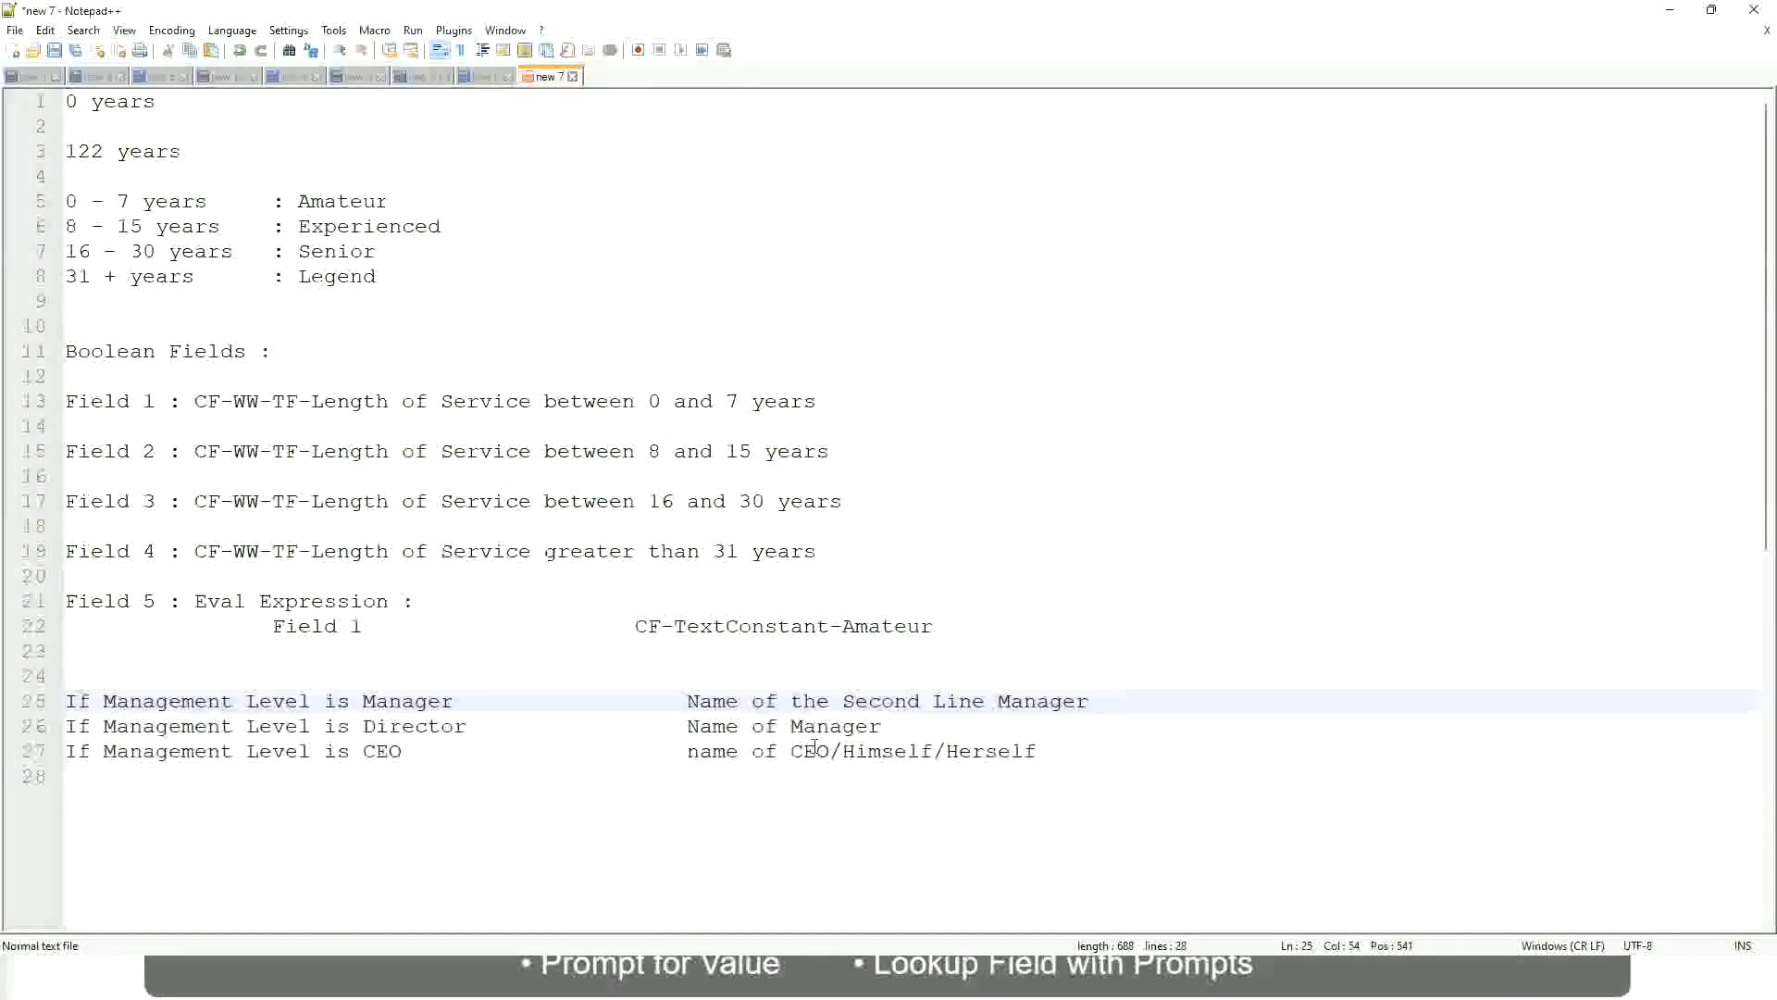
{"action": "left_click", "coordinate": [686, 700]}
{"action": "left_click_drag", "start_coordinate": [686, 700], "coordinate": [1089, 703]}
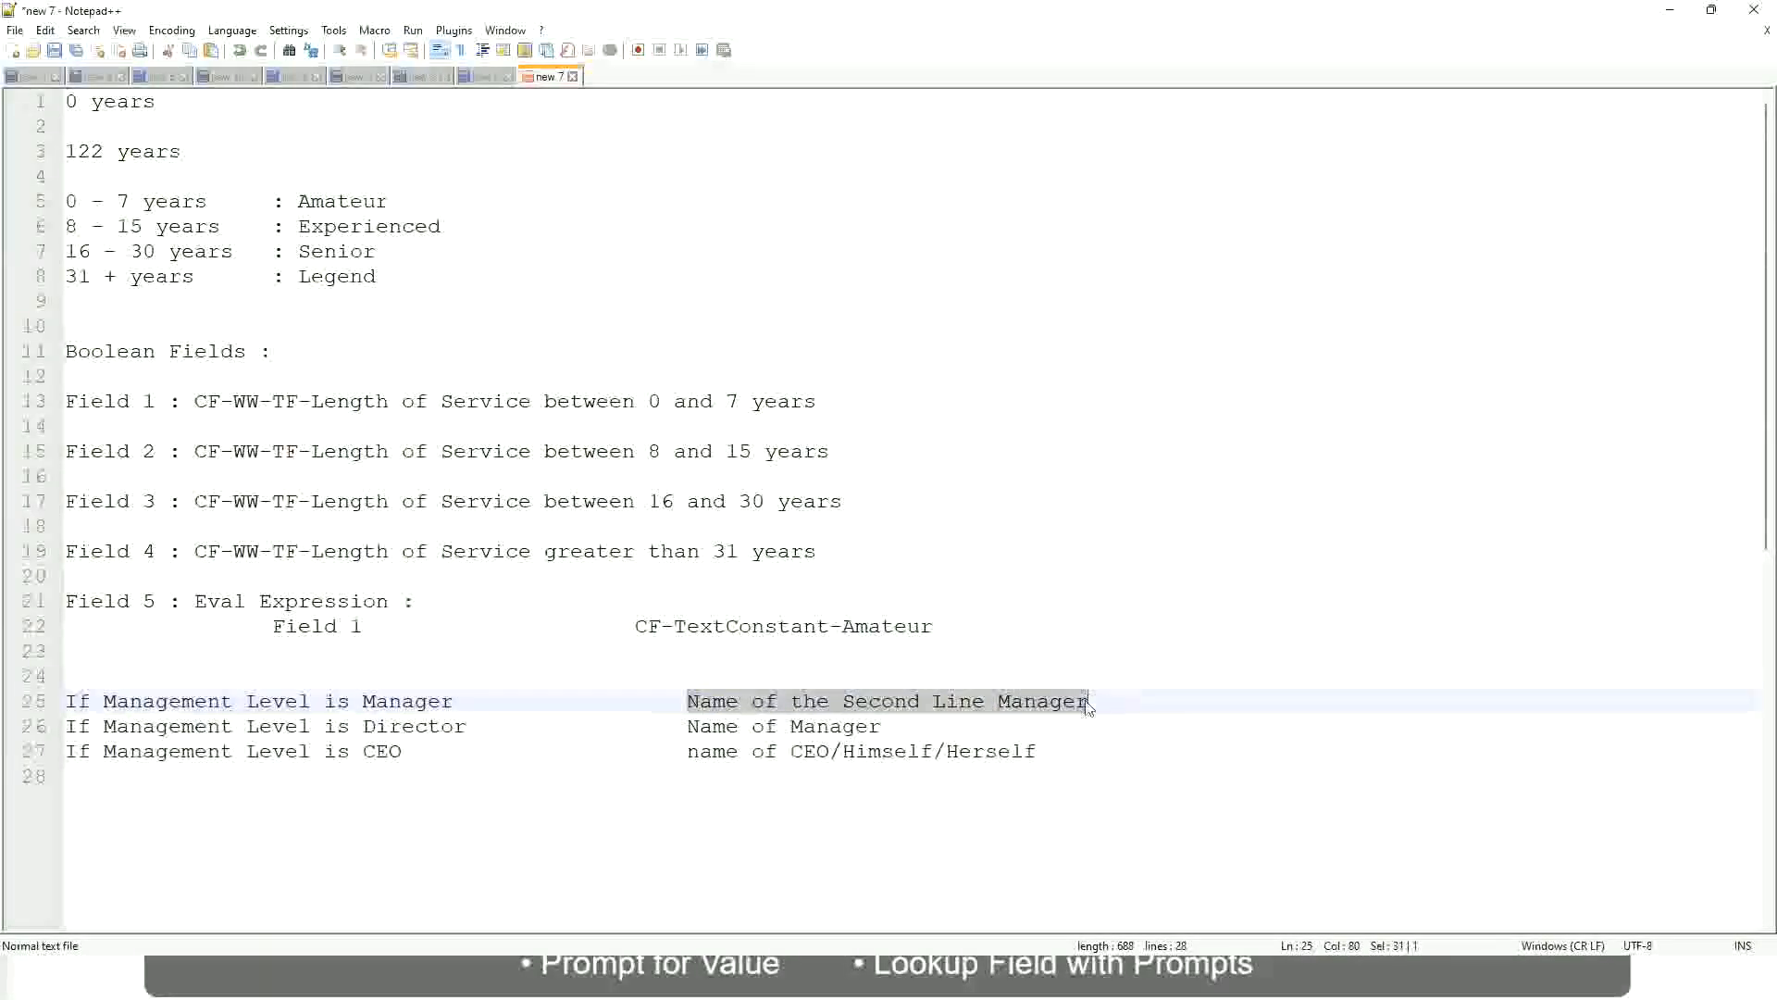
{"action": "left_click", "coordinate": [823, 696]}
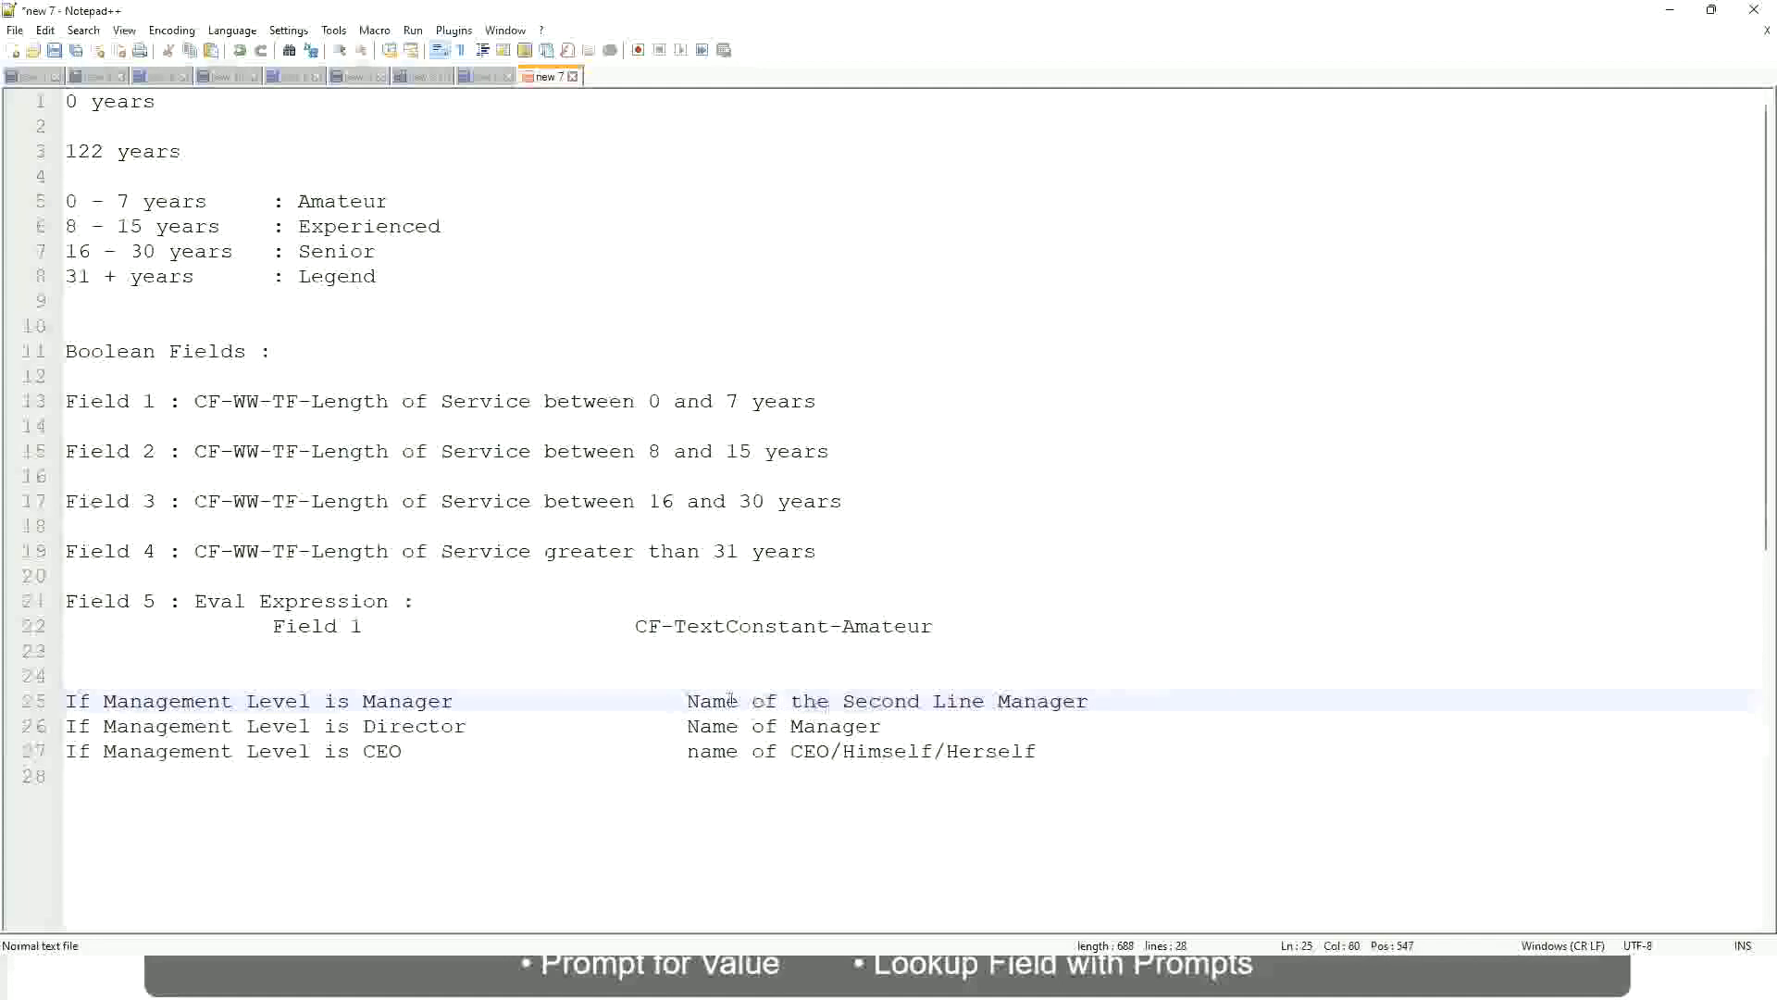
{"action": "left_click_drag", "start_coordinate": [685, 701], "coordinate": [1093, 699]}
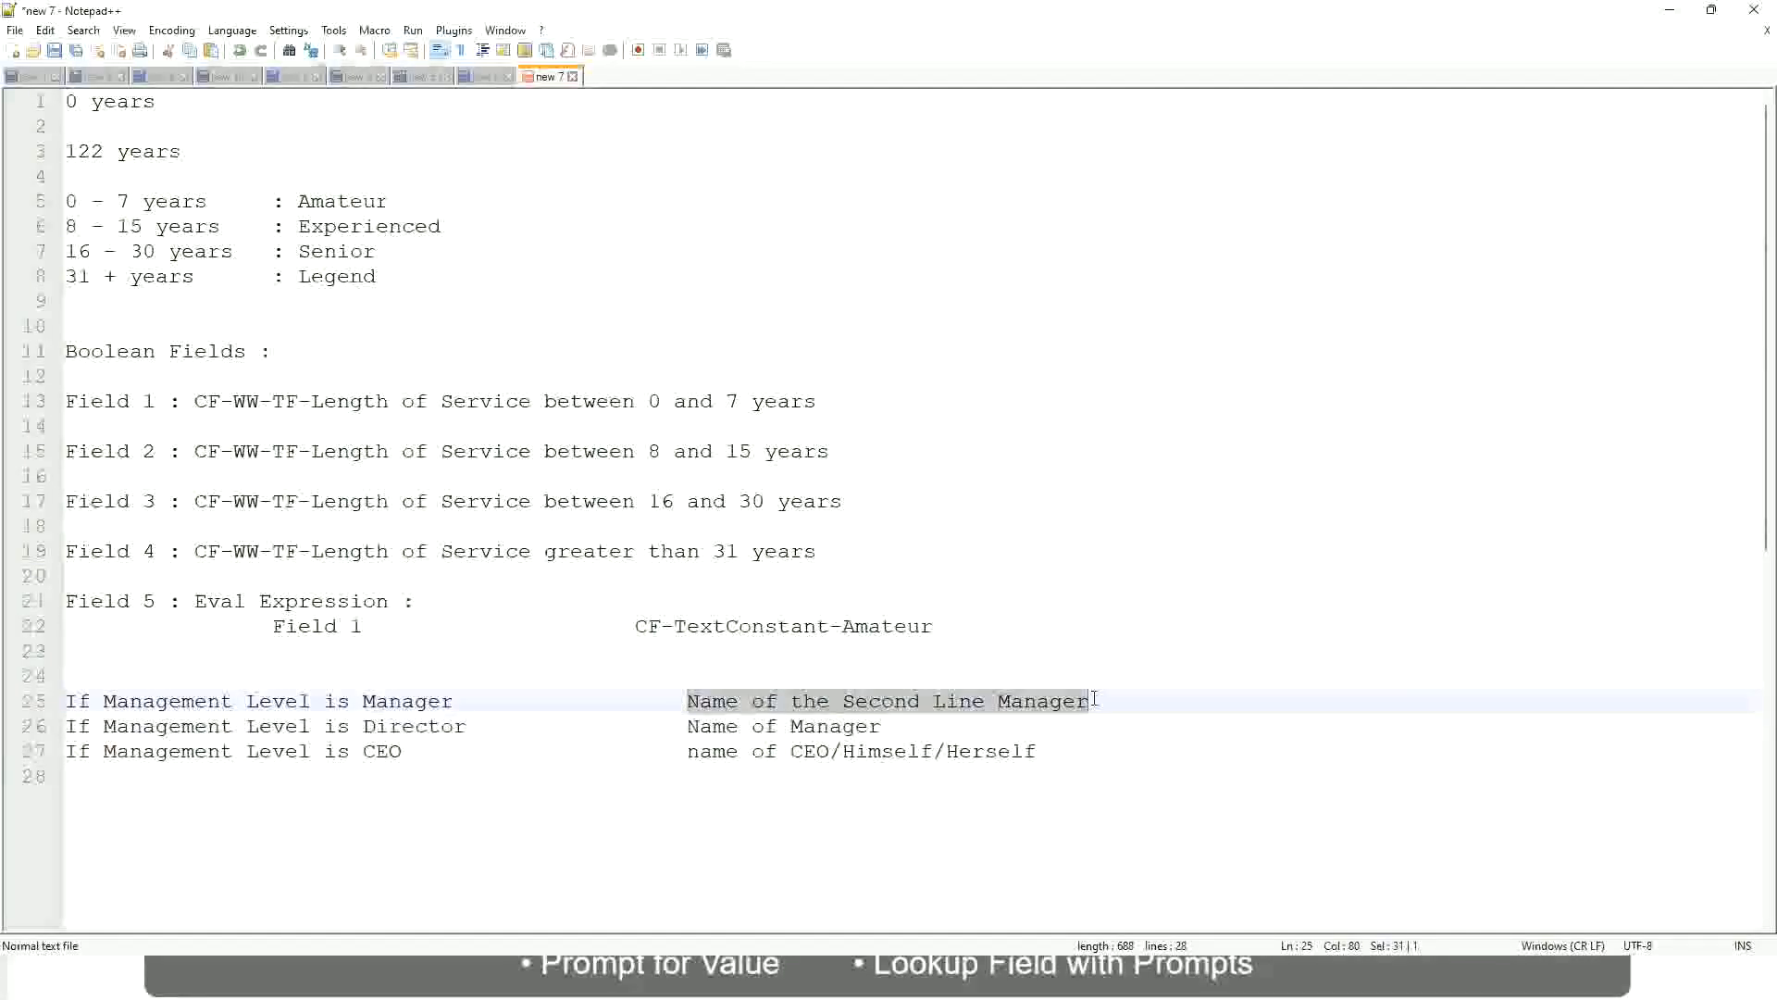
{"action": "left_click", "coordinate": [911, 704]}
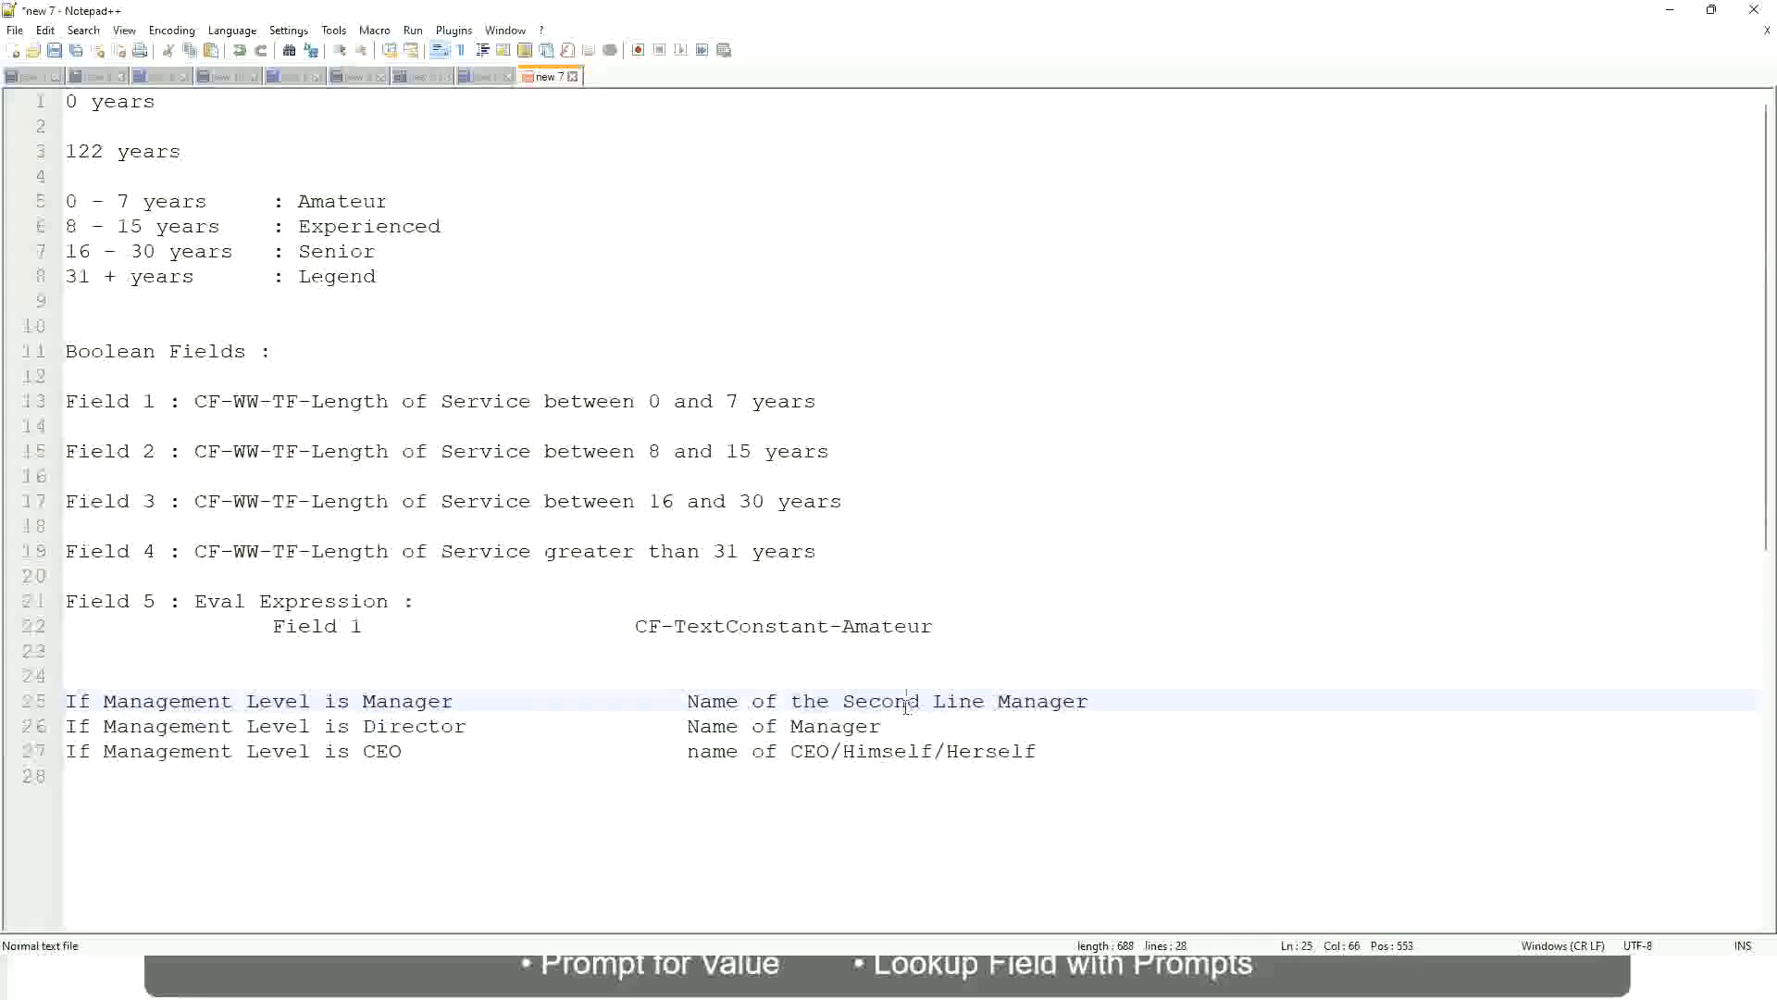
Compare the manager-name results on lines 25 to 27 with the fixed experience band labels on lines 5 to 8
{"action": "left_click", "coordinate": [463, 700]}
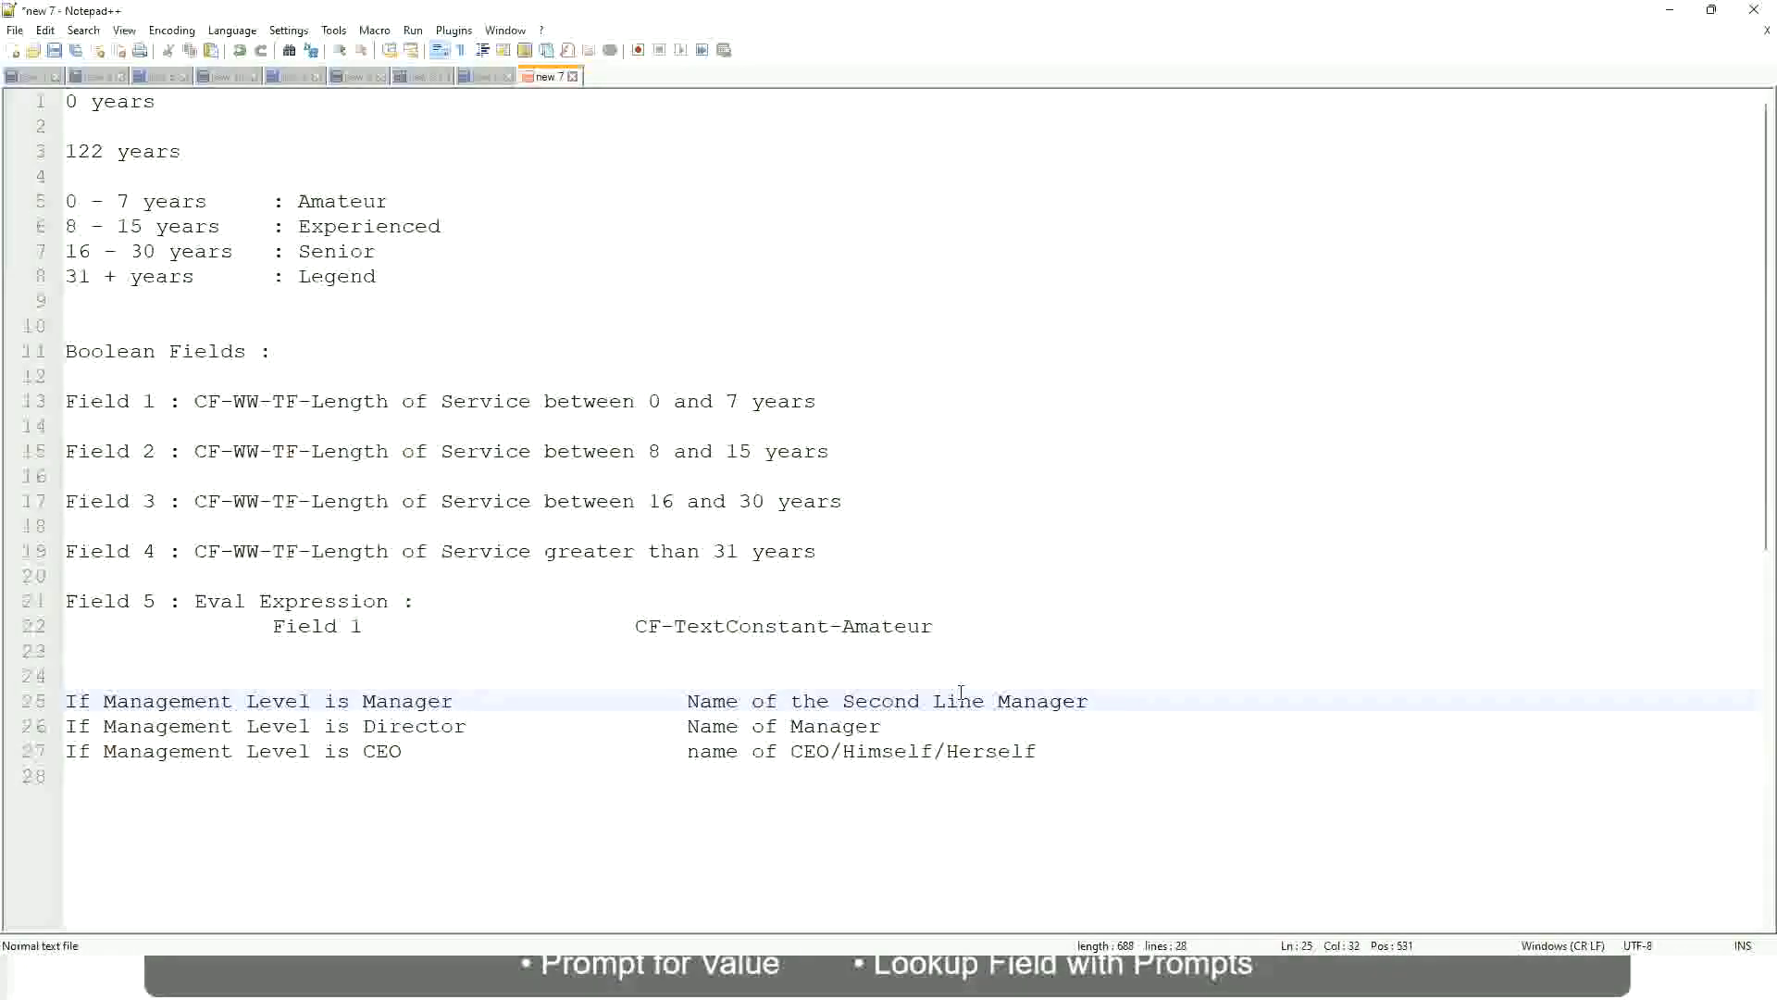
{"action": "left_click", "coordinate": [911, 700]}
{"action": "left_click_drag", "start_coordinate": [972, 700], "coordinate": [985, 700]}
{"action": "left_click", "coordinate": [1117, 696]}
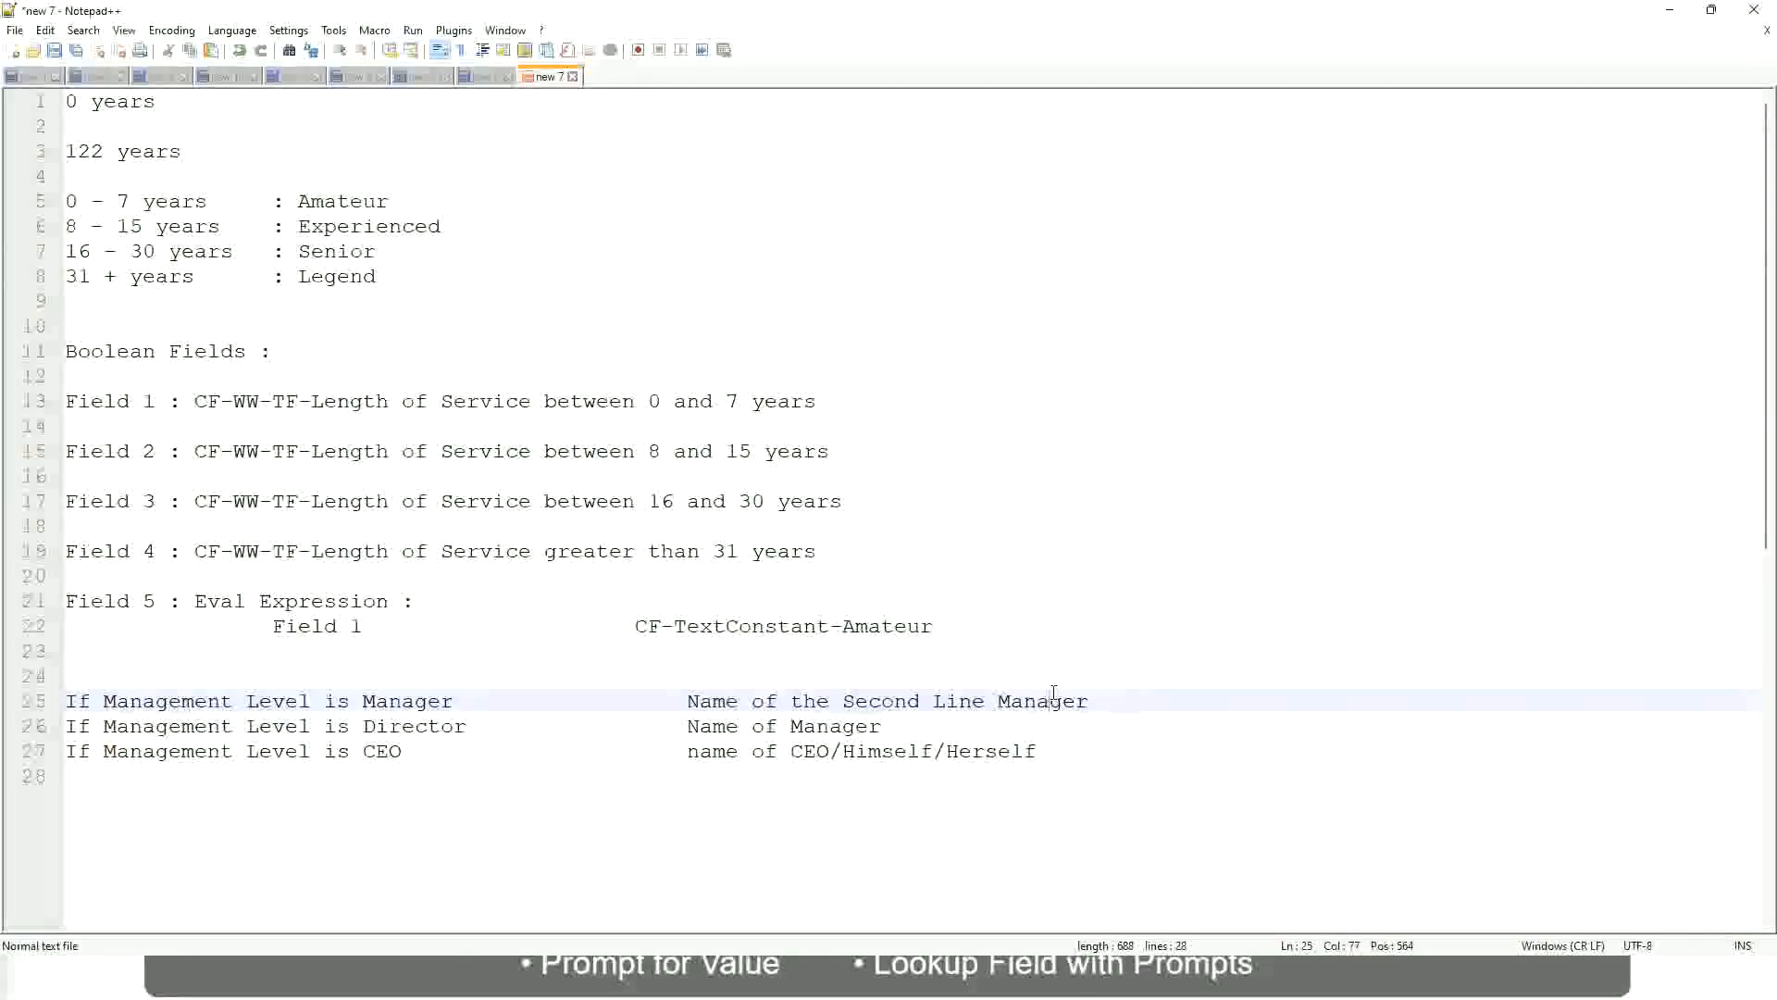
{"action": "left_click", "coordinate": [1048, 690]}
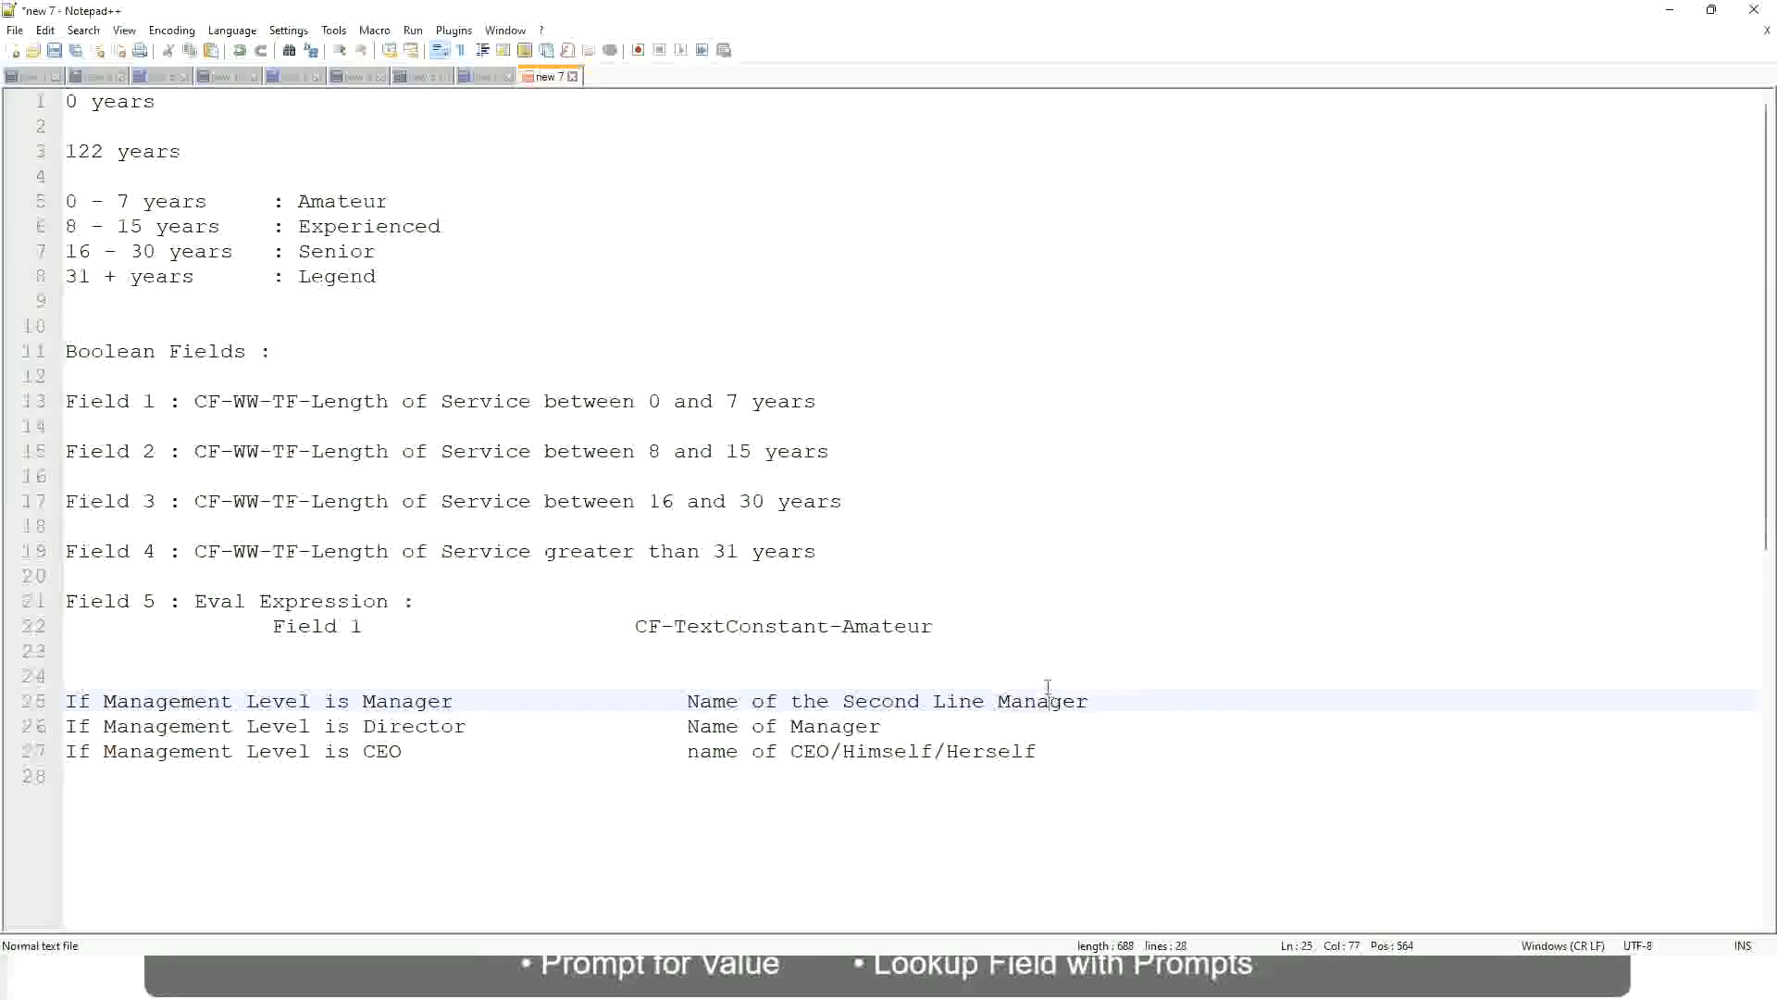
{"action": "double_click", "coordinate": [342, 200]}
{"action": "double_click", "coordinate": [347, 226]}
{"action": "double_click", "coordinate": [348, 250]}
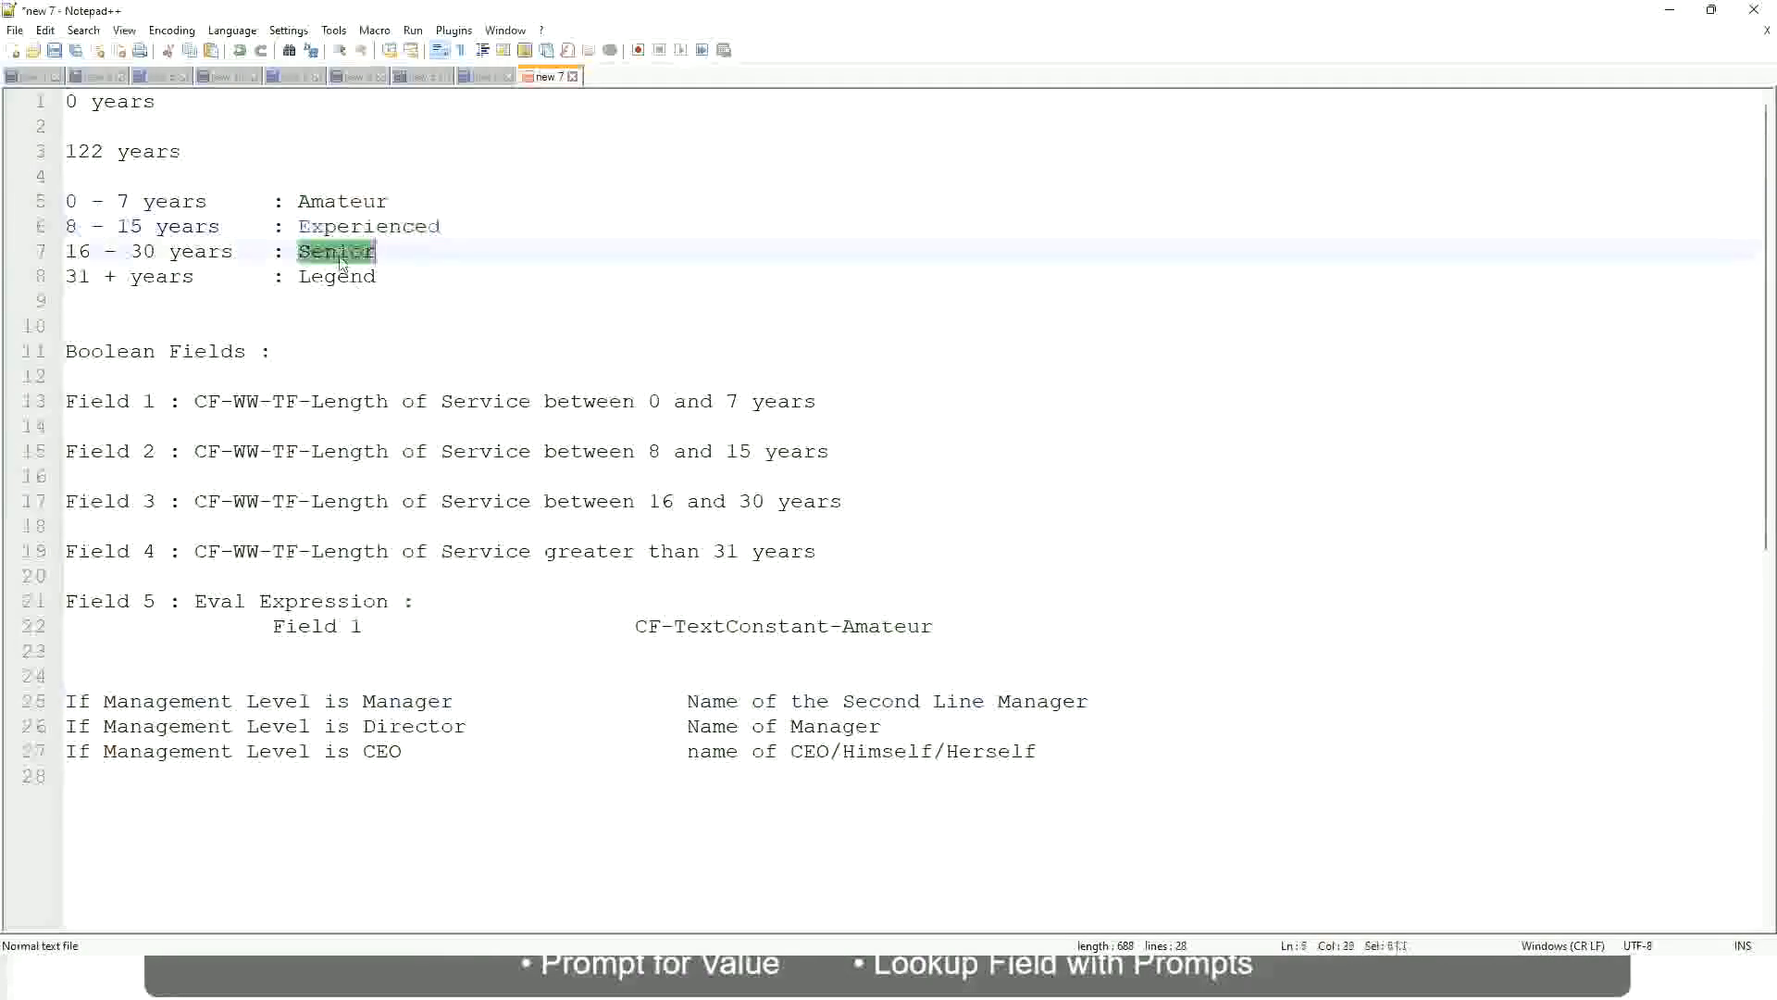
{"action": "left_click", "coordinate": [336, 274]}
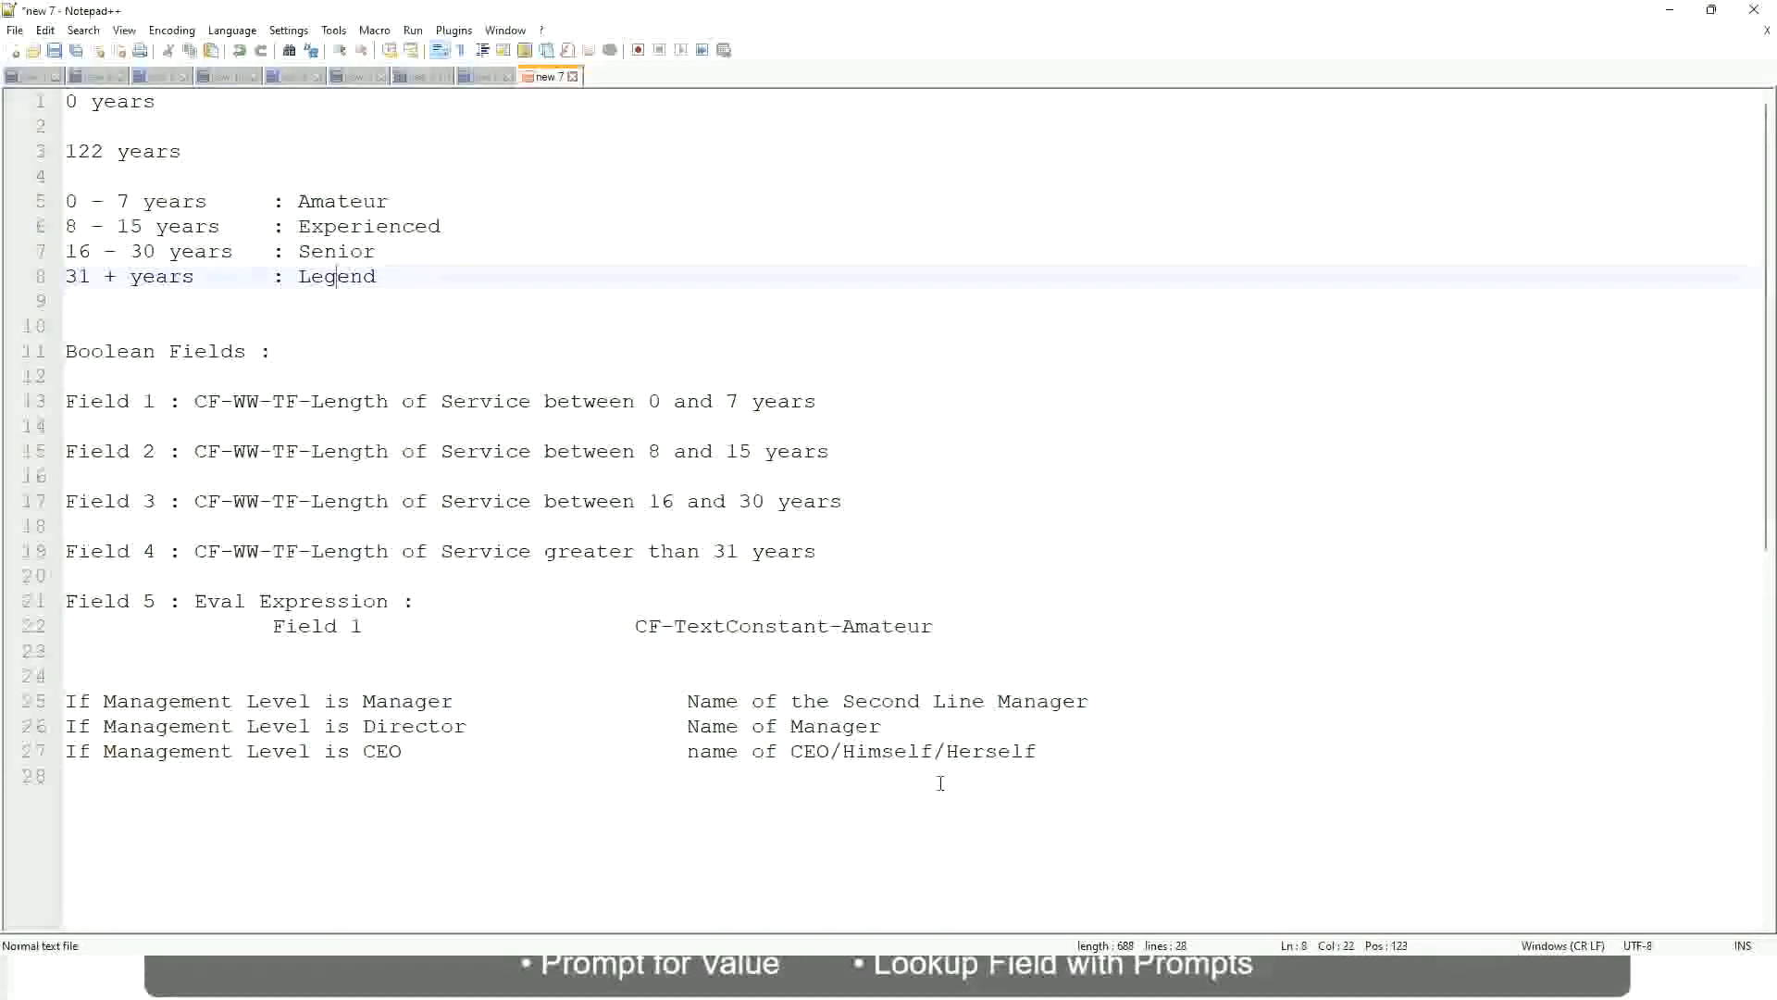
{"action": "left_click", "coordinate": [910, 752]}
{"action": "left_click", "coordinate": [838, 725]}
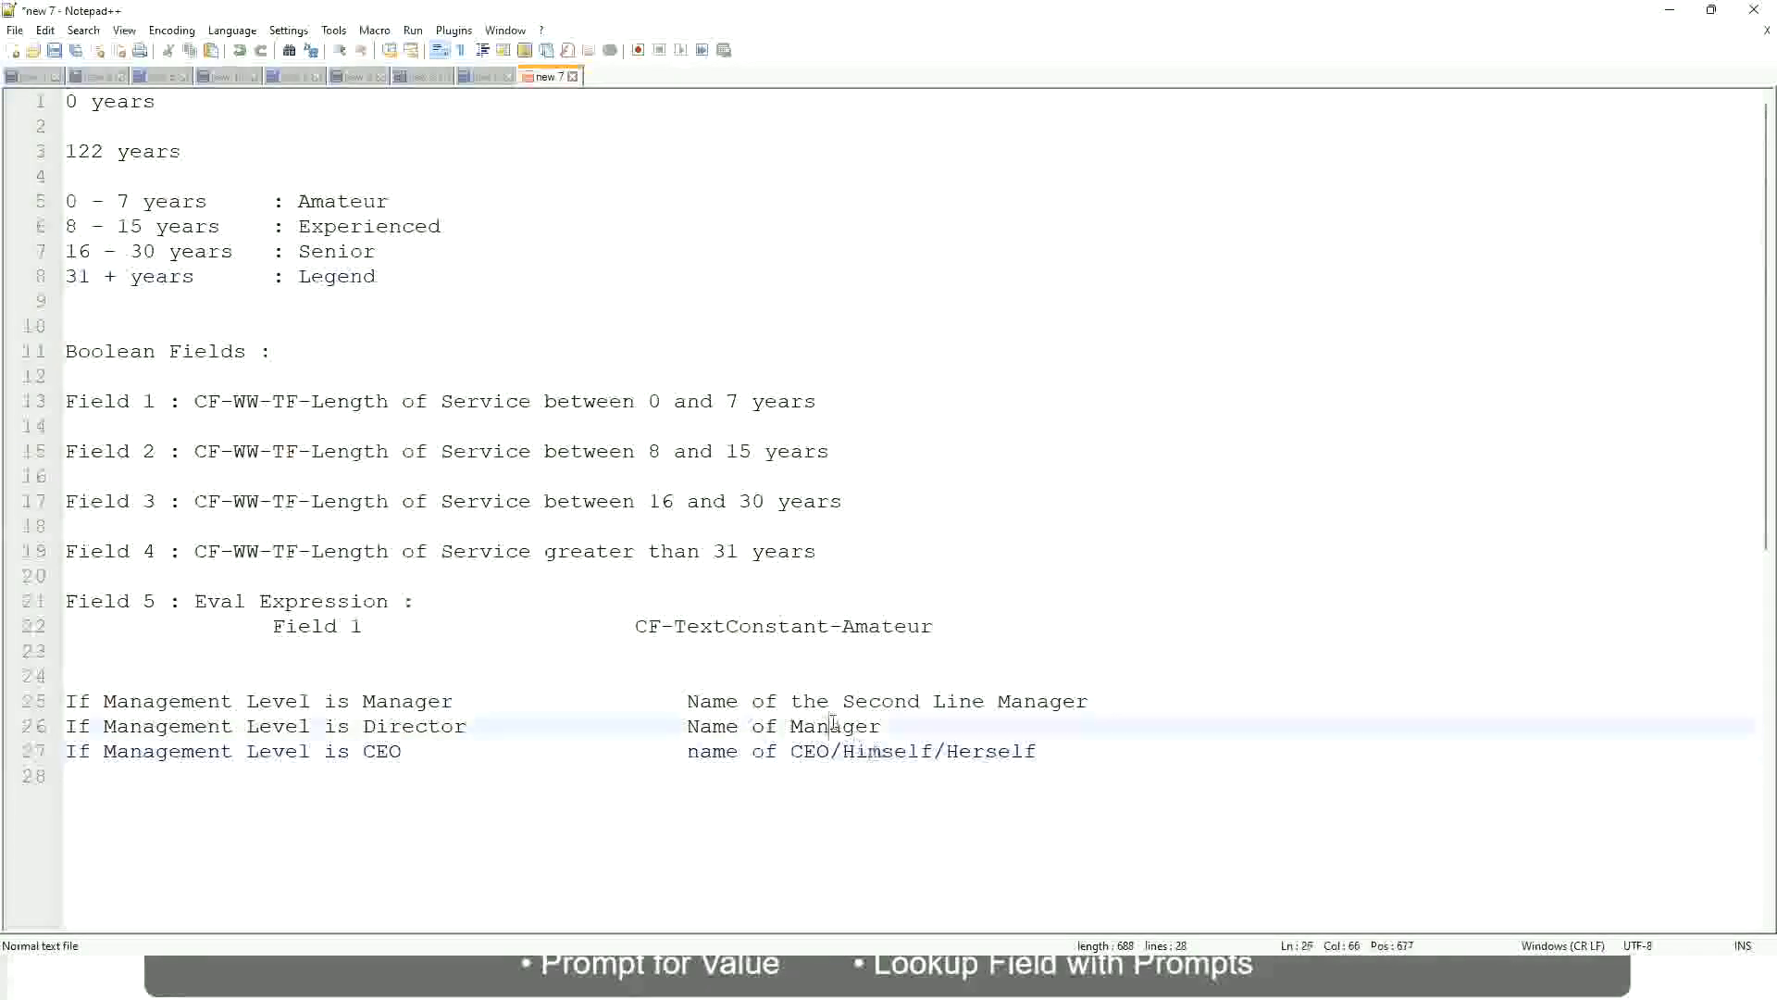
{"action": "left_click", "coordinate": [853, 702]}
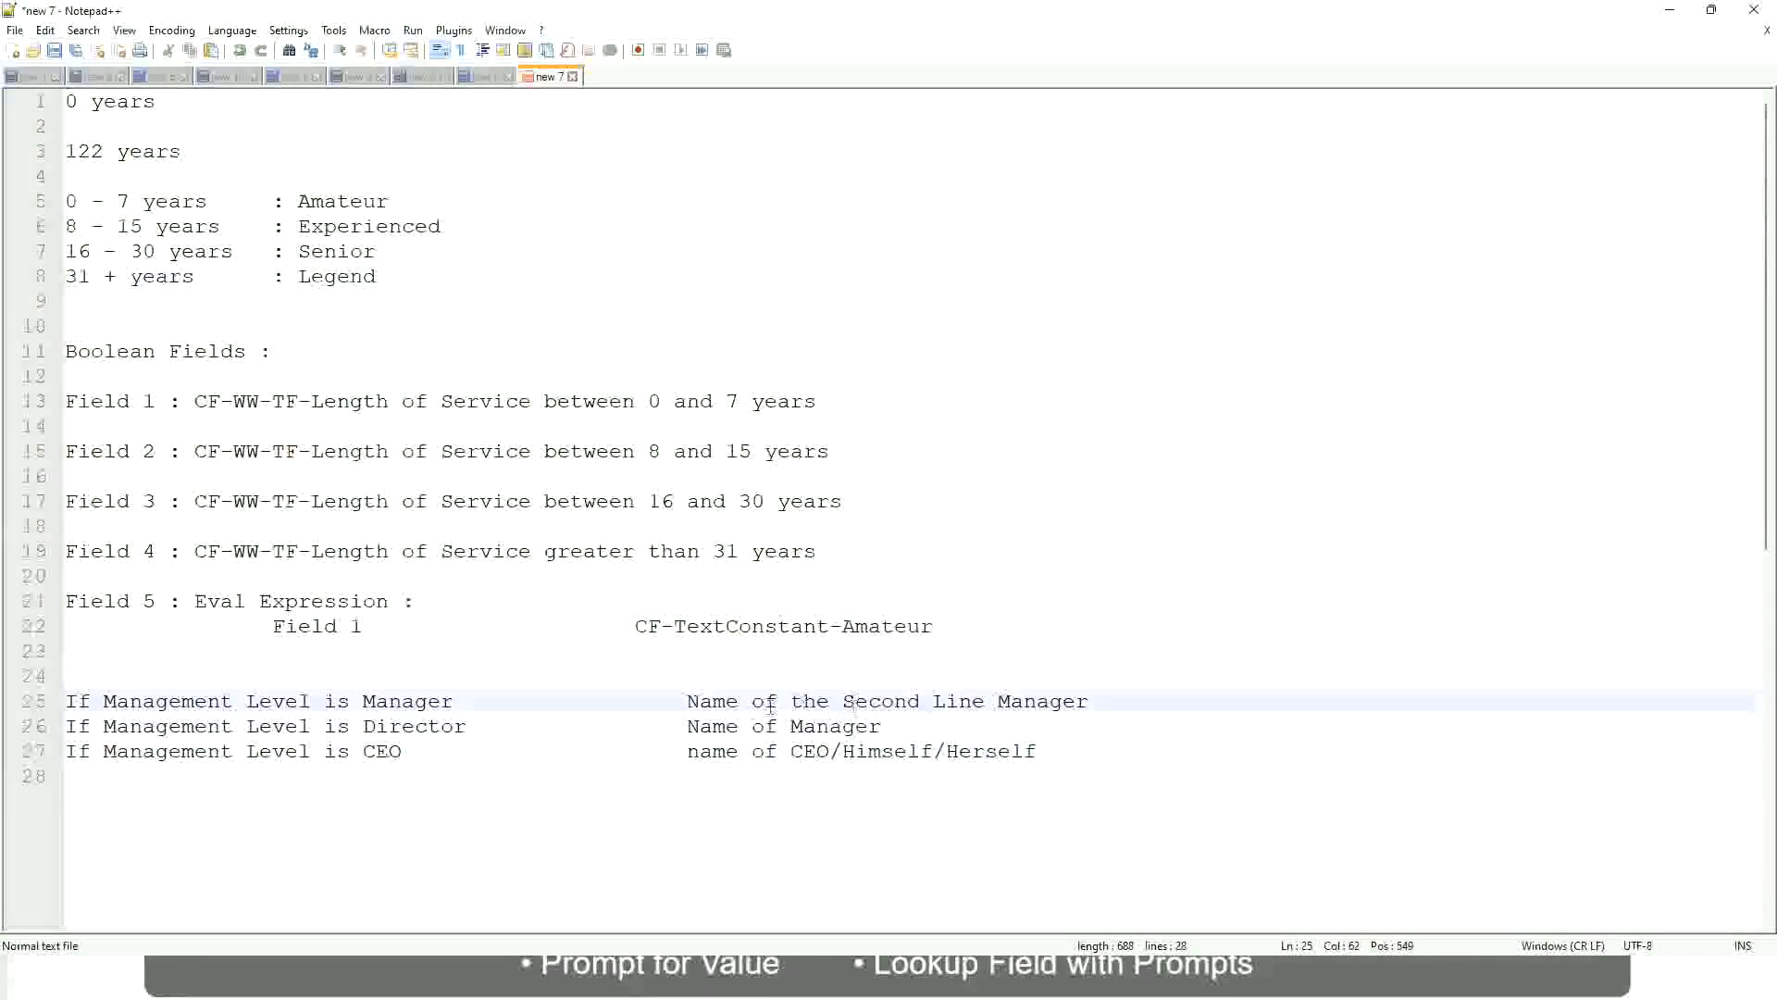
{"action": "left_click", "coordinate": [482, 731]}
Switch to Workday, copy the name of the saved Lookup Range Band calculated field, and close its save confirmation
{"action": "key", "text": "alt+Tab"}
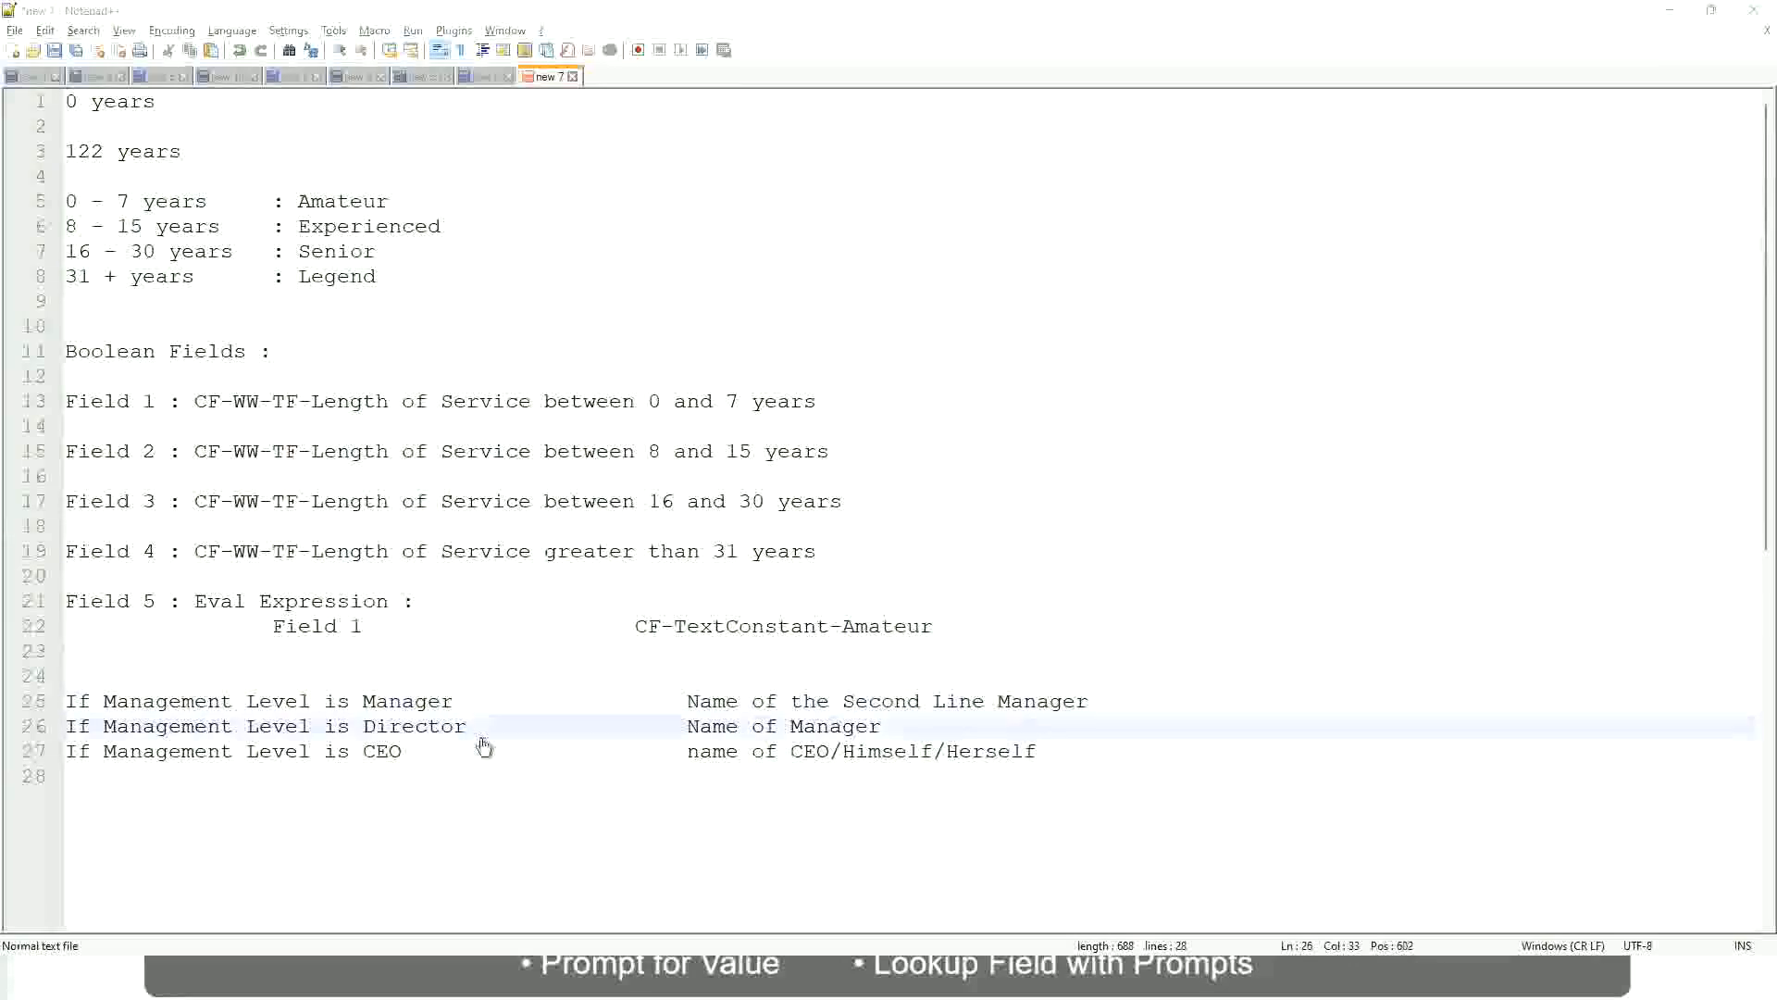
{"action": "scroll", "coordinate": [659, 314], "scroll_direction": "down", "scroll_amount": 4}
{"action": "scroll", "coordinate": [691, 355], "scroll_direction": "up", "scroll_amount": 4}
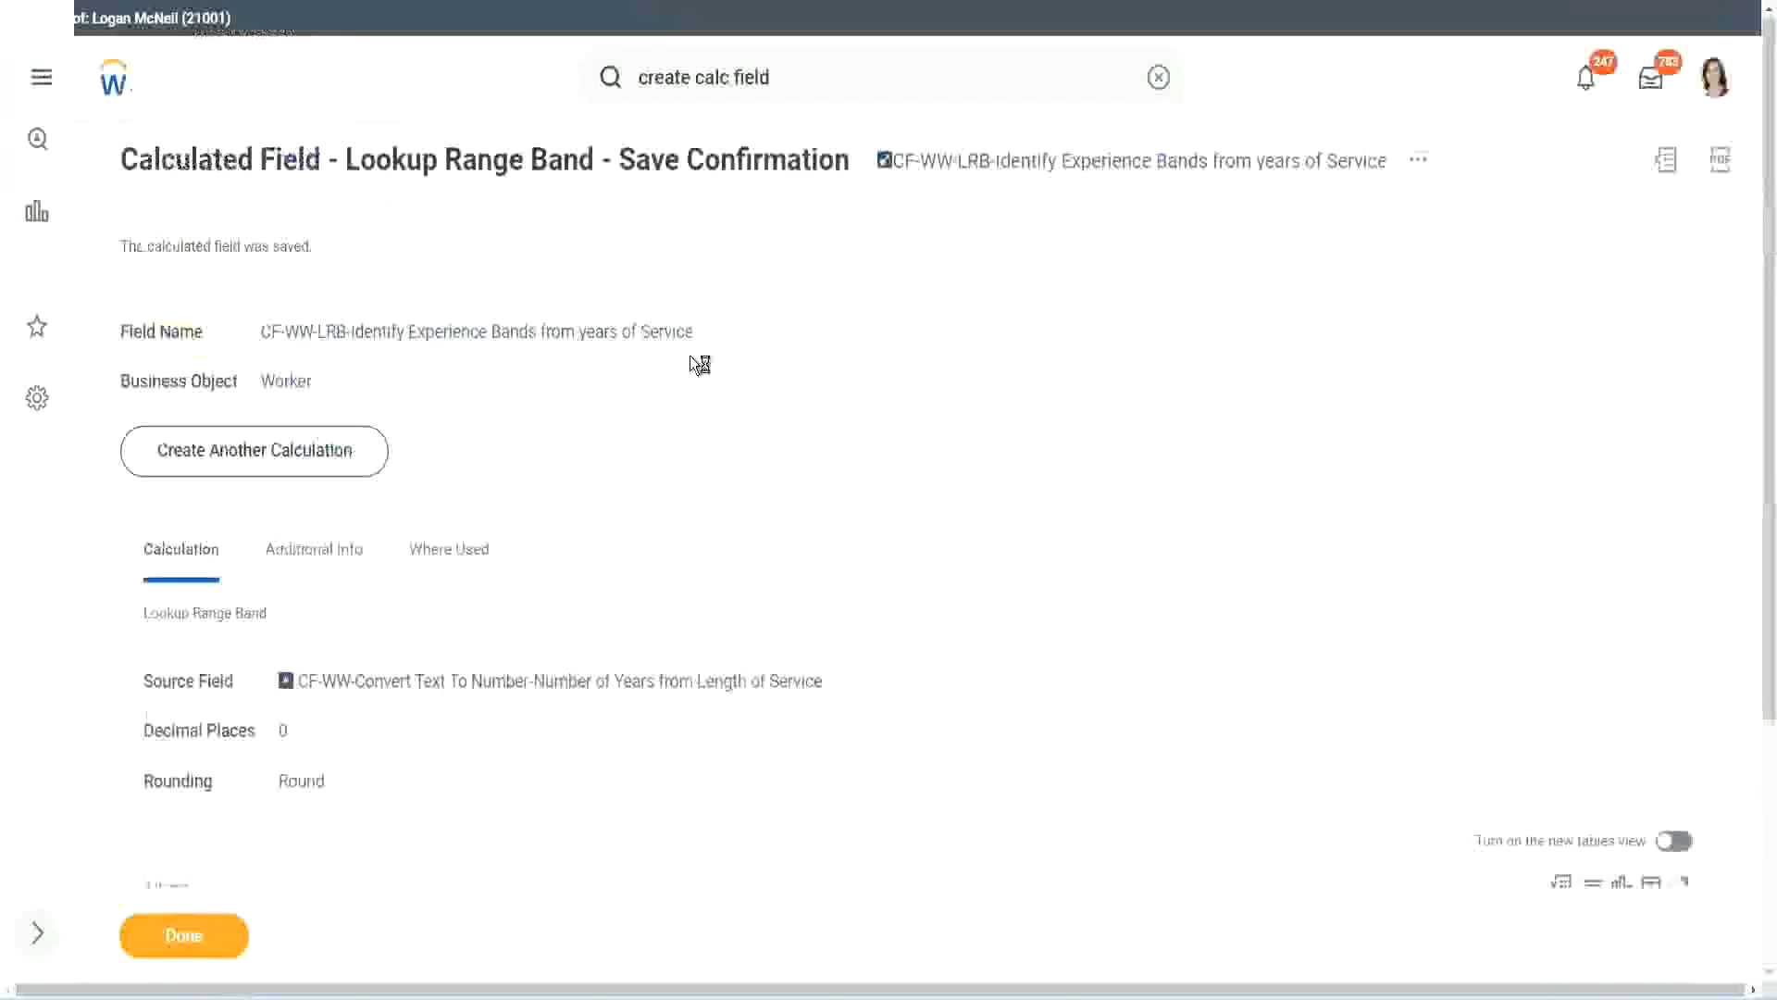
{"action": "right_click", "coordinate": [1042, 173]}
{"action": "left_click", "coordinate": [1101, 277]}
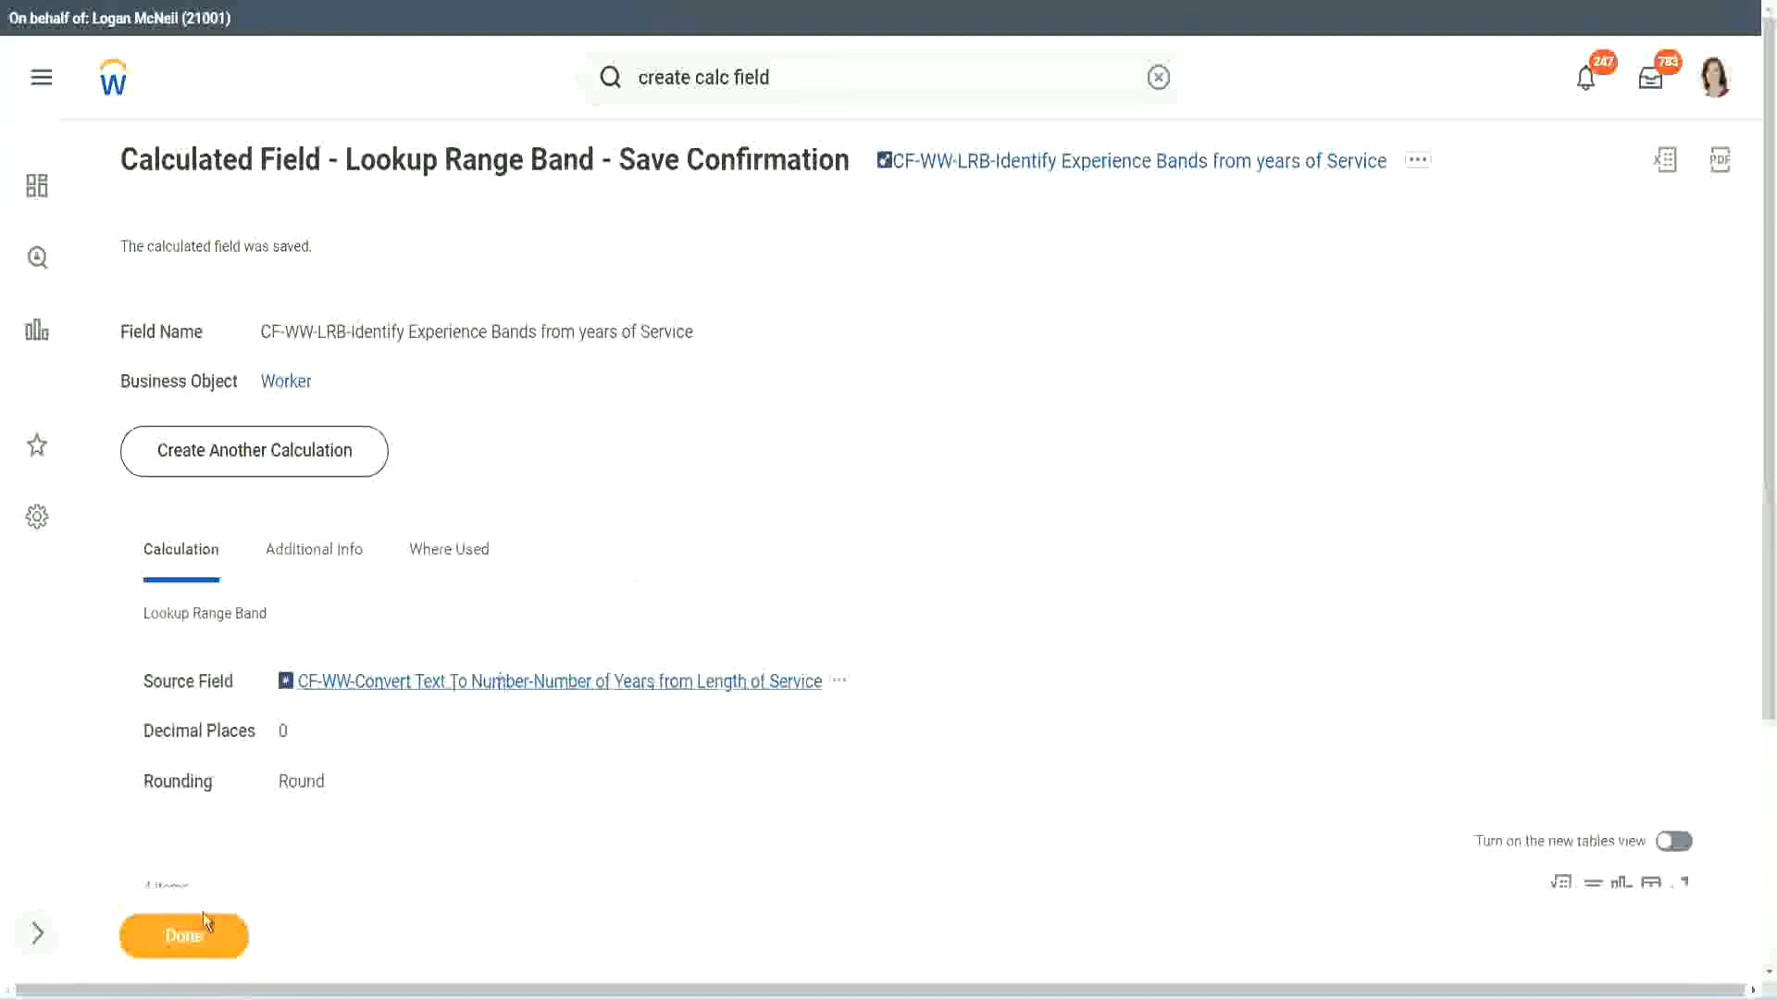
{"action": "left_click", "coordinate": [176, 944]}
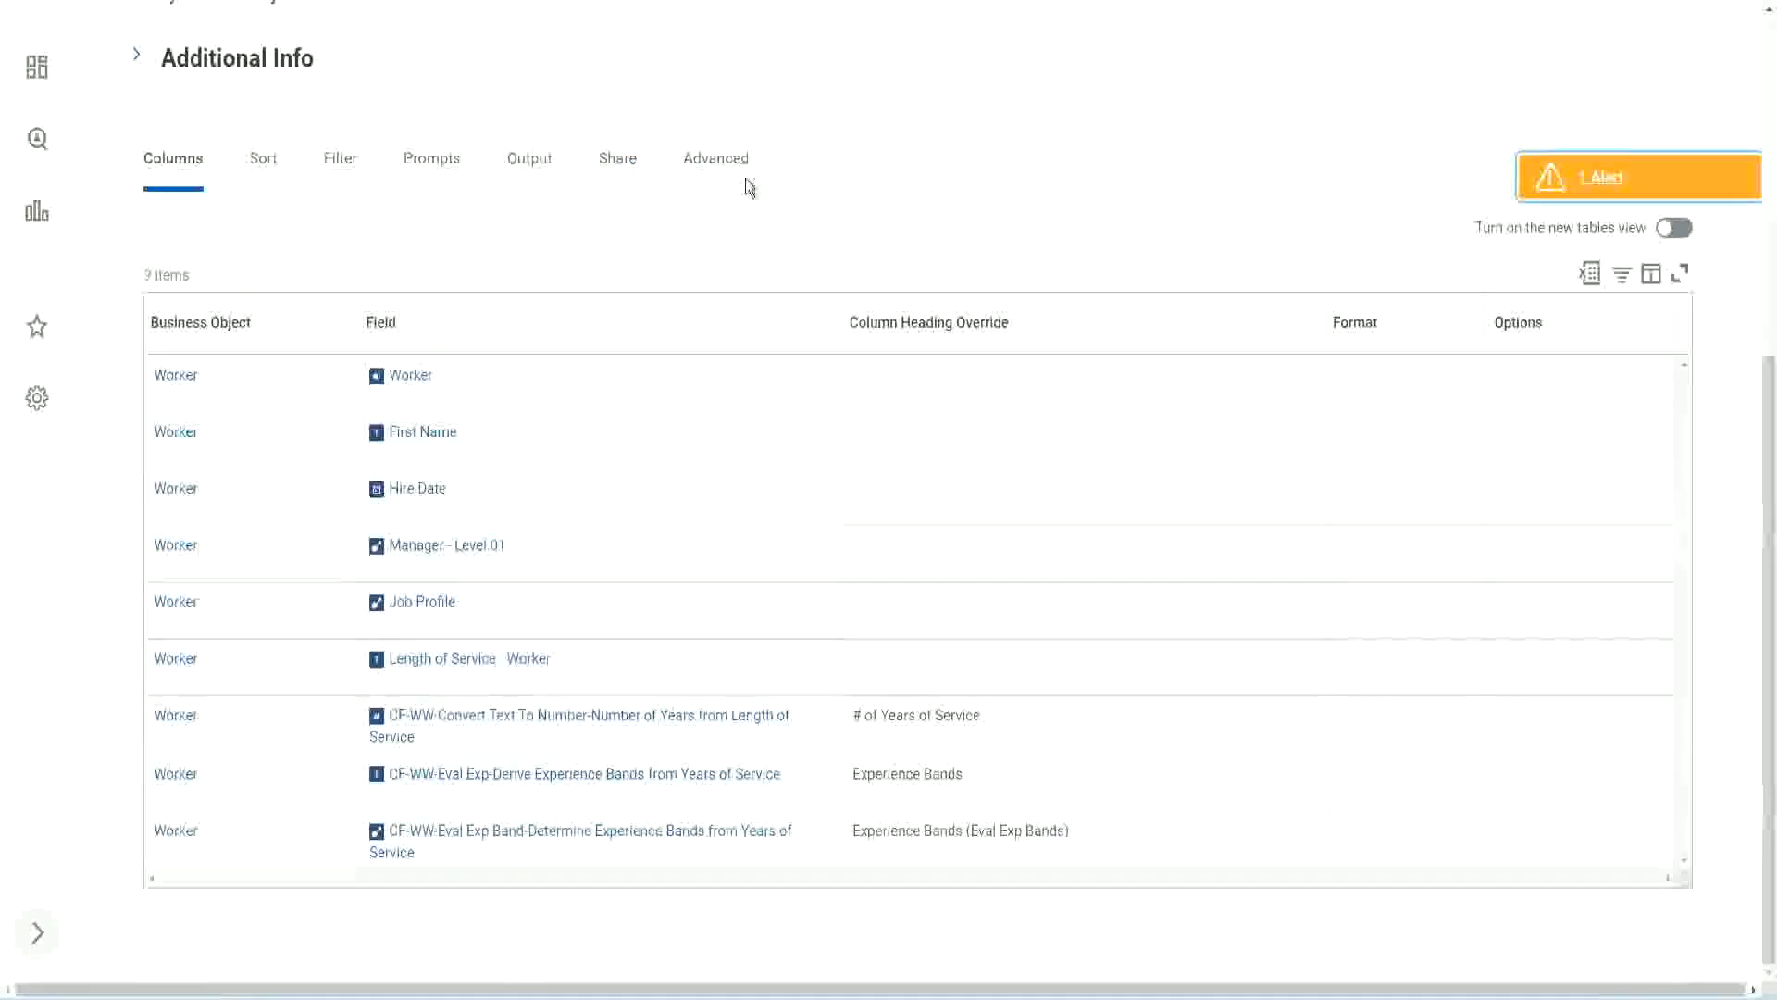
Open the WW Employee Details custom report for editing
{"action": "scroll", "coordinate": [772, 232], "scroll_direction": "up", "scroll_amount": 5}
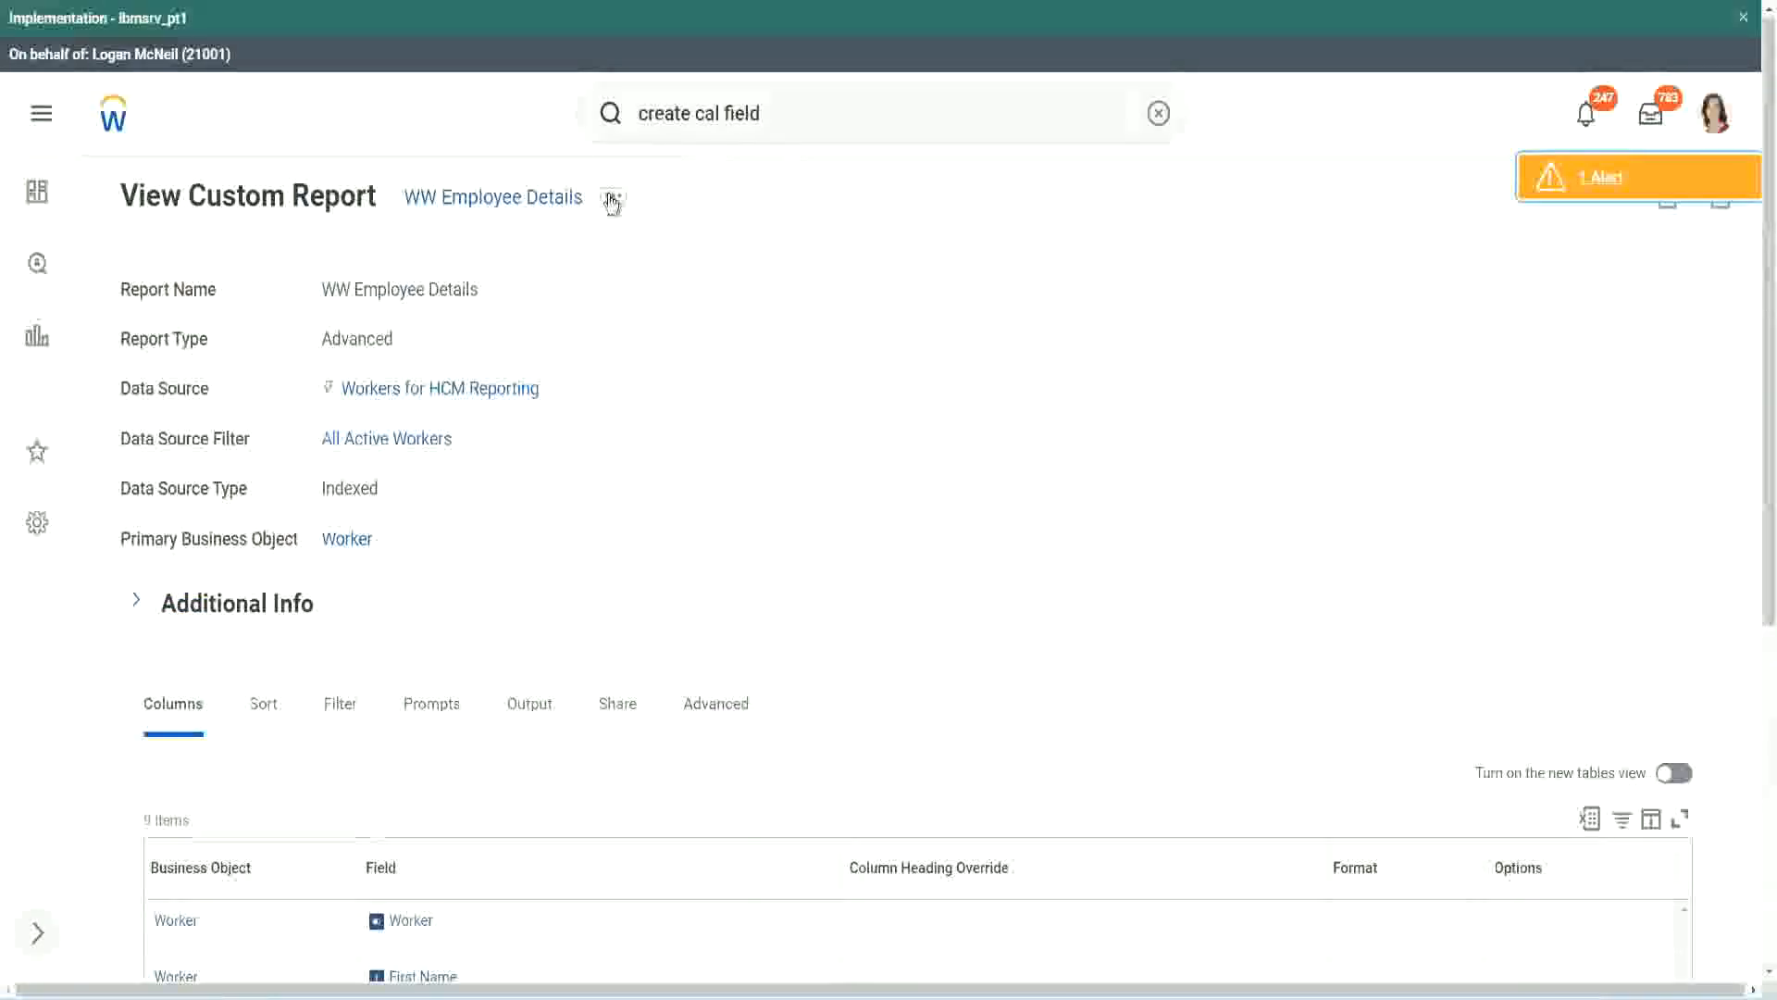
{"action": "left_click", "coordinate": [612, 199]}
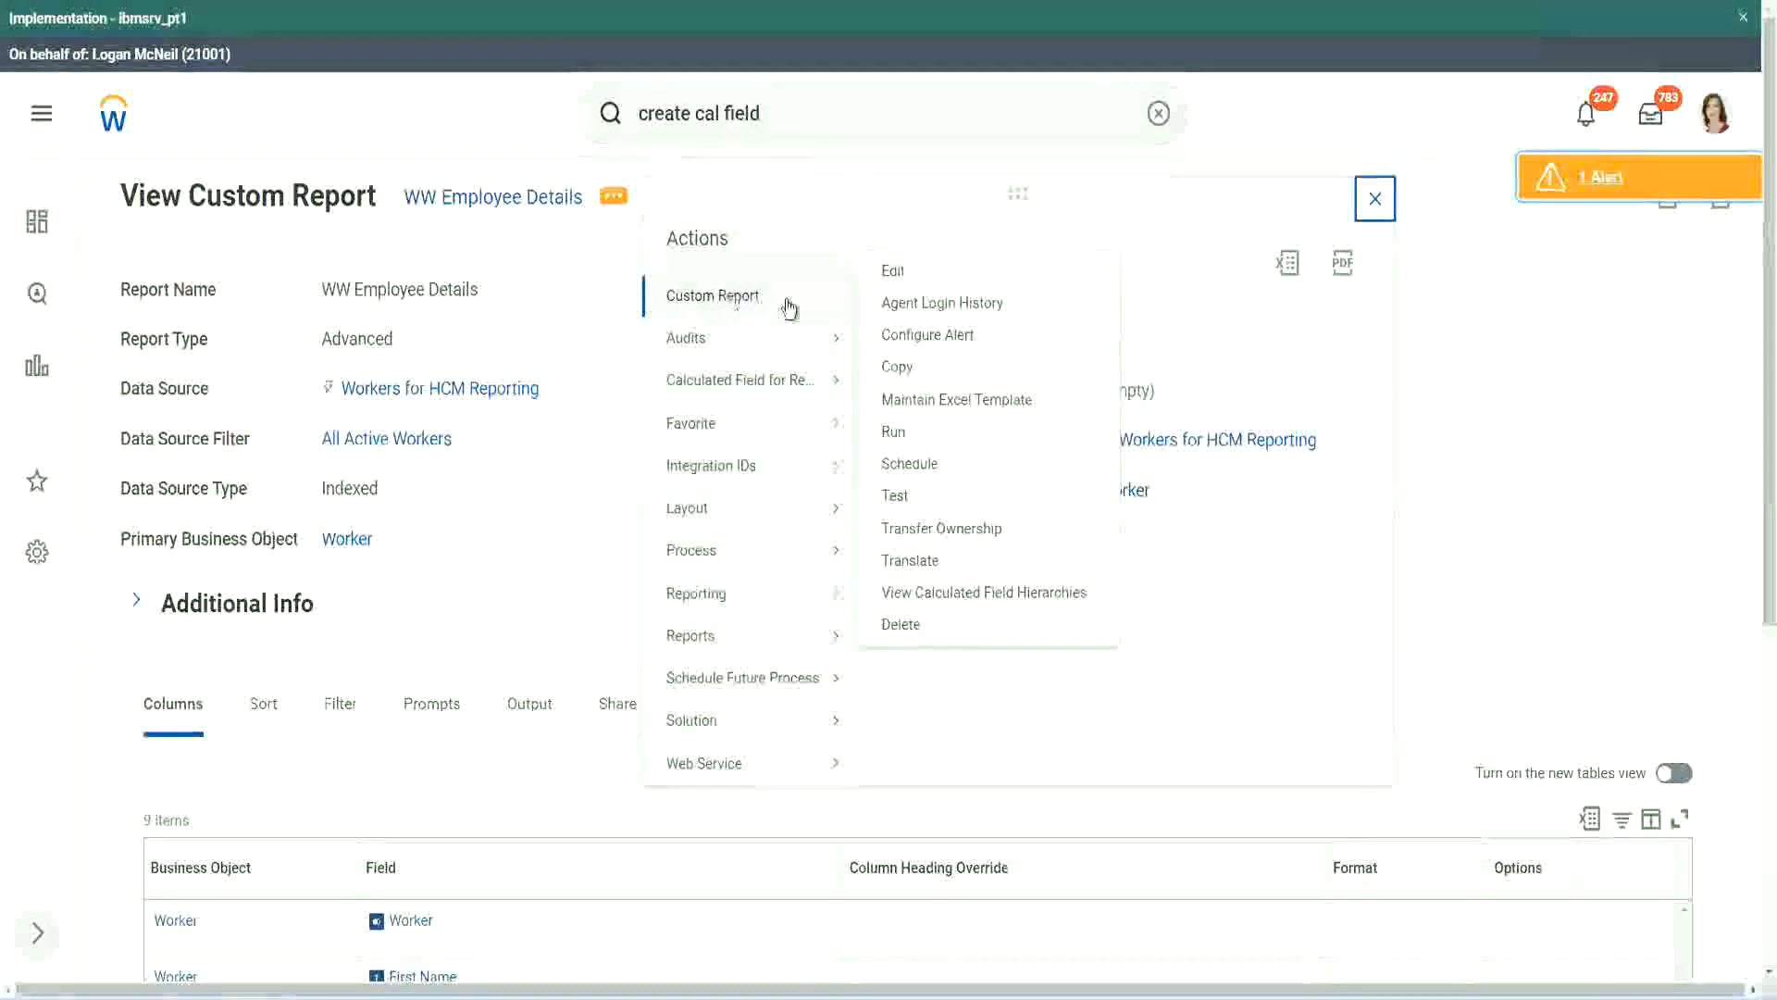
{"action": "left_click", "coordinate": [904, 274]}
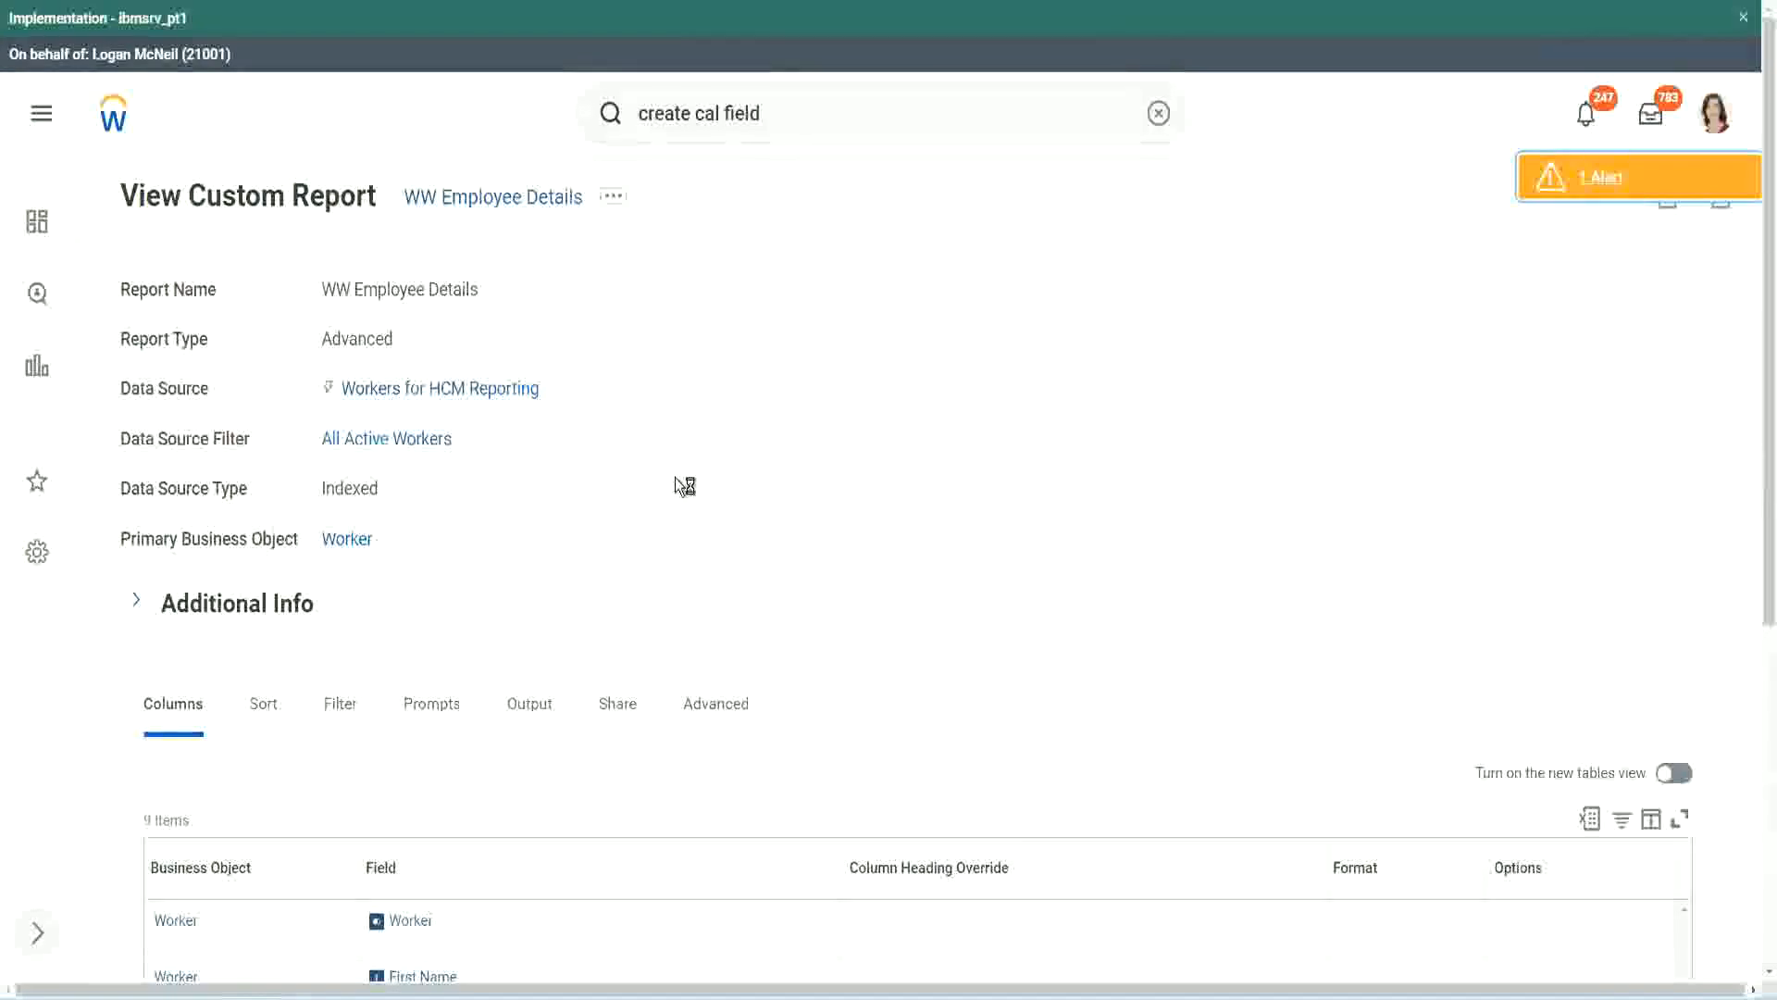
Add a Worker column at the end of the report with the field CF-WW-LRB-Identify Experience Bands from years of Service
{"action": "scroll", "coordinate": [675, 481], "scroll_direction": "down", "scroll_amount": 5}
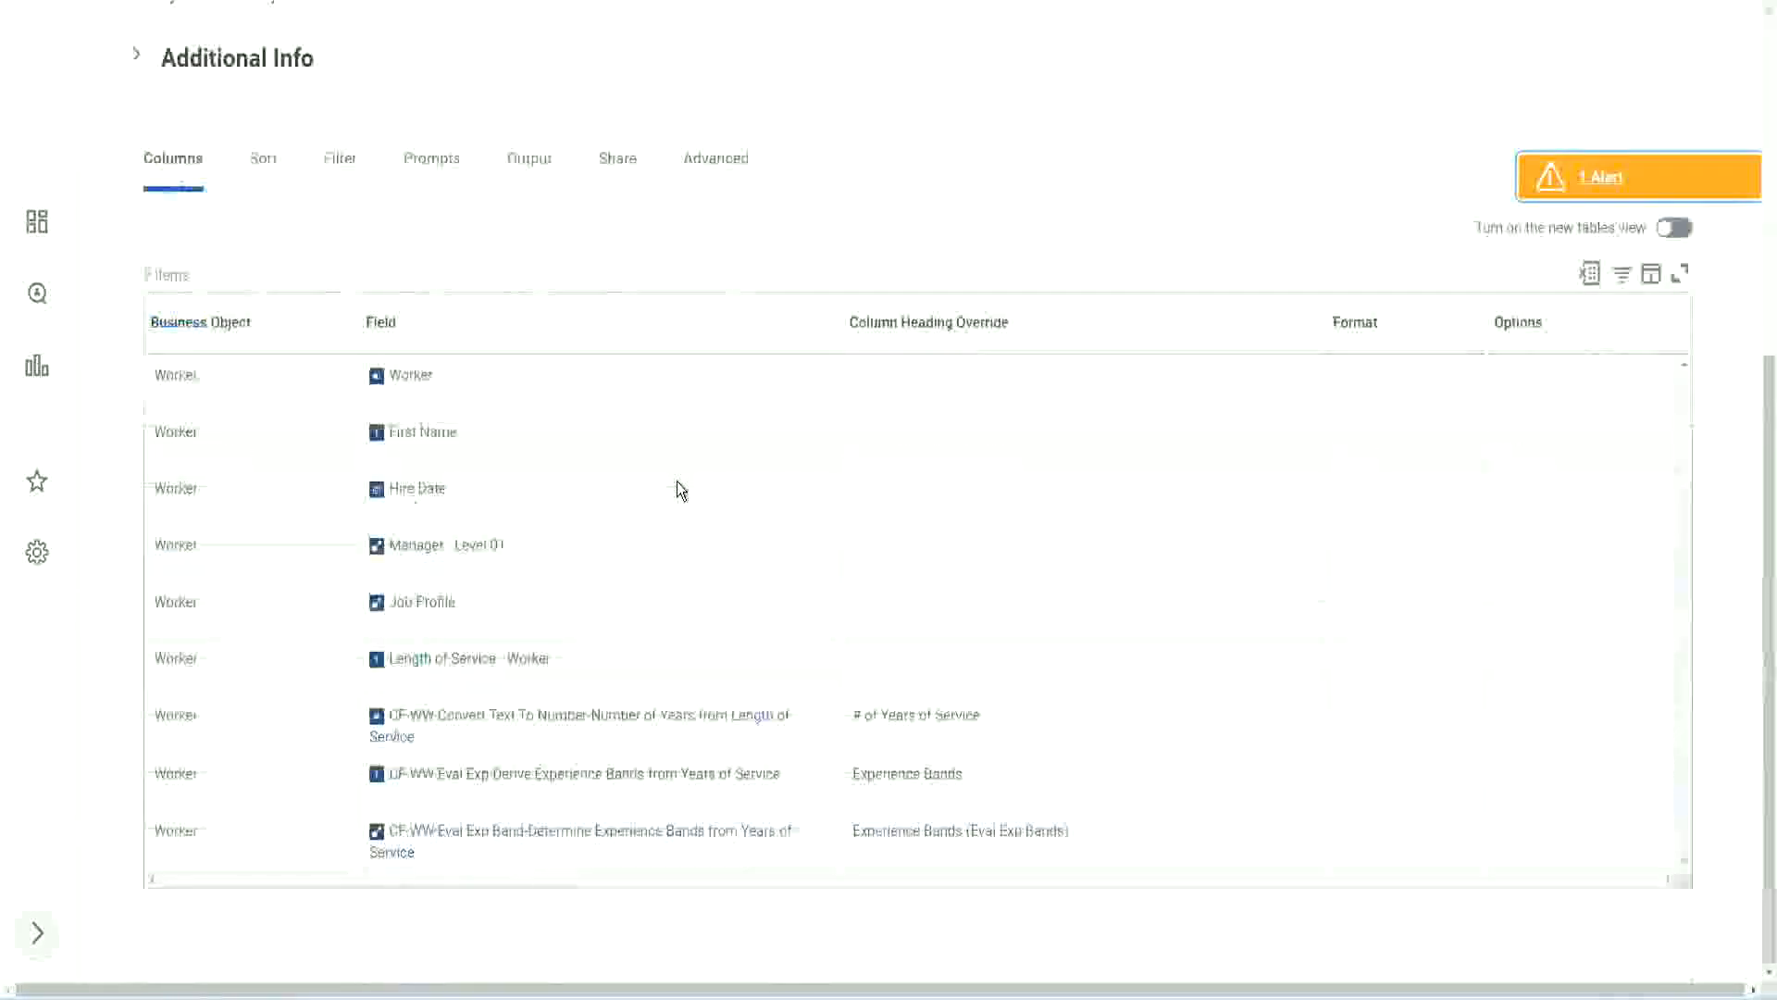
{"action": "scroll", "coordinate": [666, 516], "scroll_direction": "down", "scroll_amount": 8}
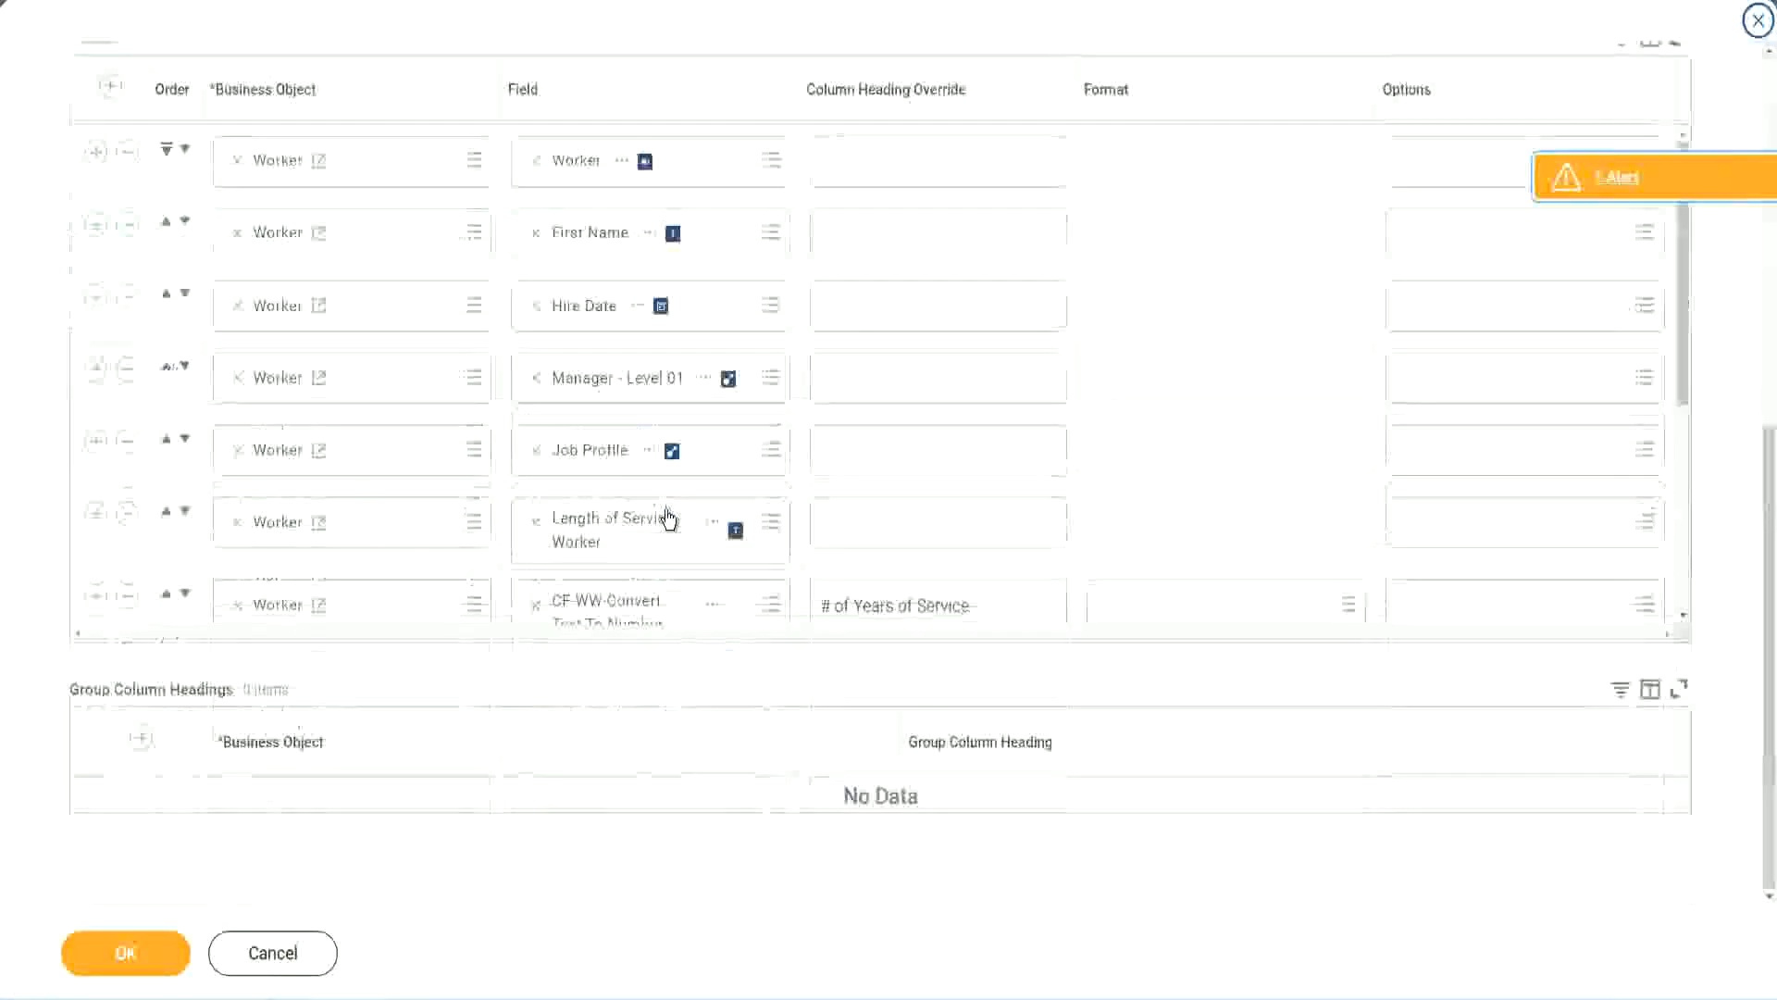
{"action": "scroll", "coordinate": [408, 536], "scroll_direction": "down", "scroll_amount": 5}
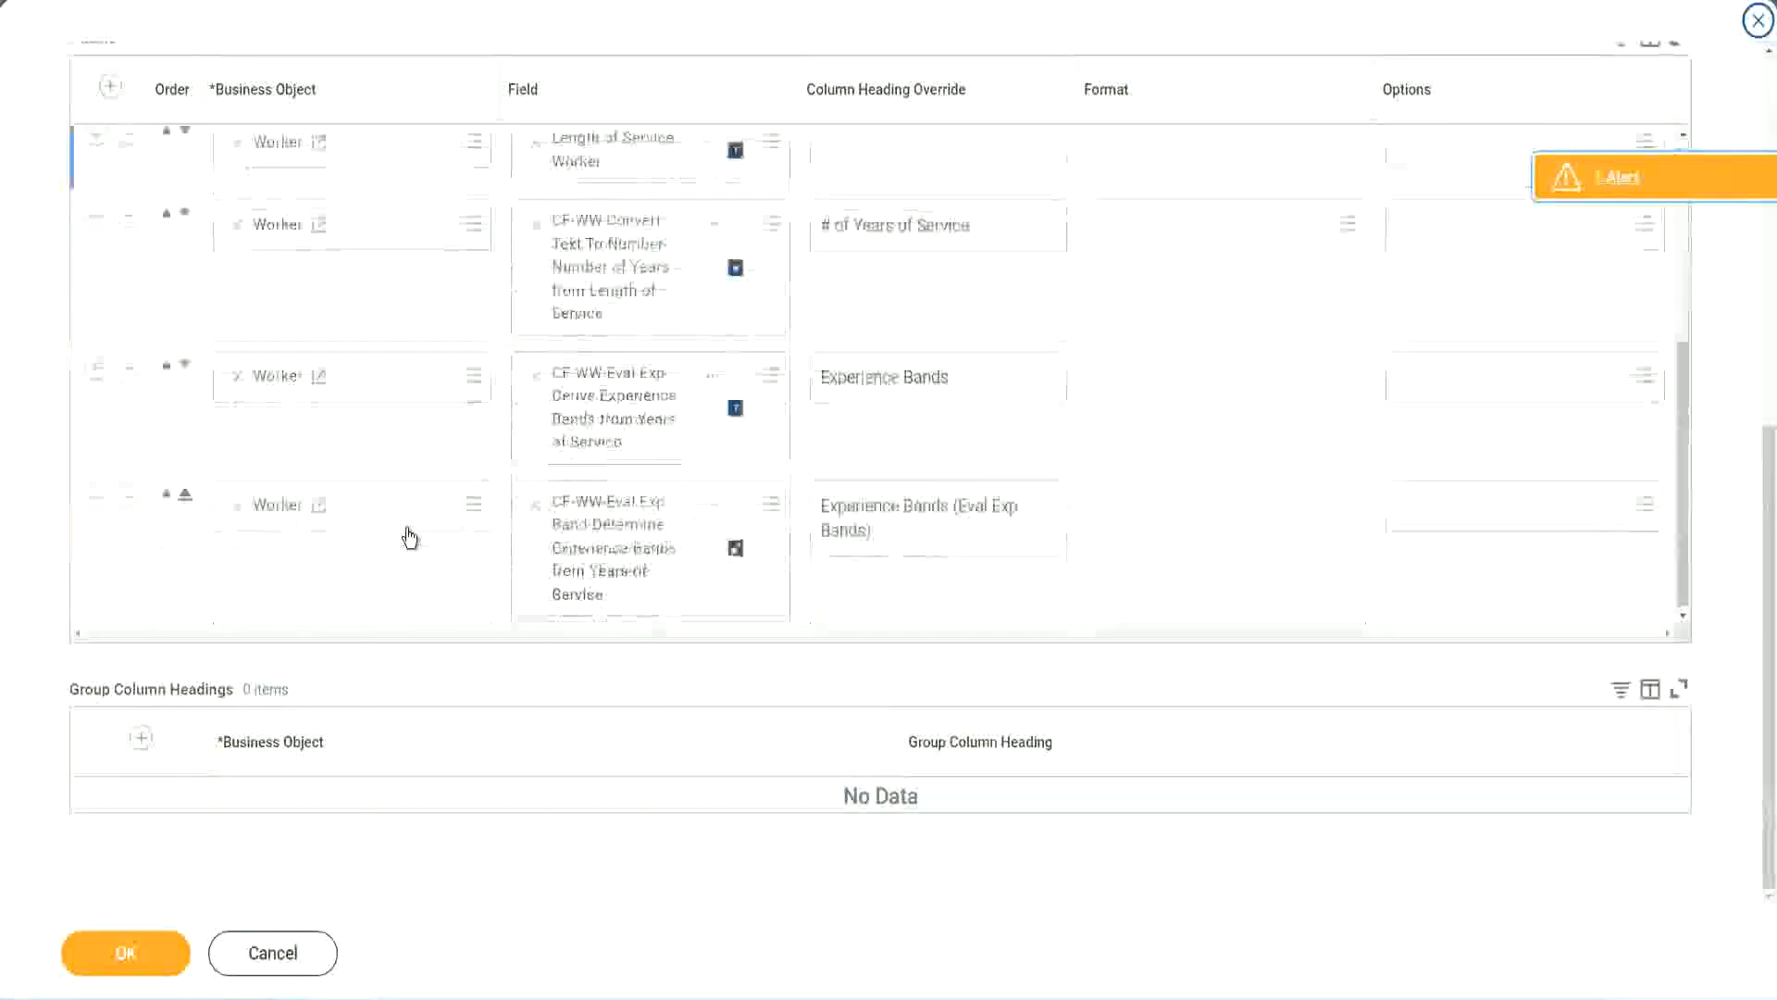
{"action": "left_click", "coordinate": [96, 500]}
{"action": "scroll", "coordinate": [641, 529], "scroll_direction": "down", "scroll_amount": 1}
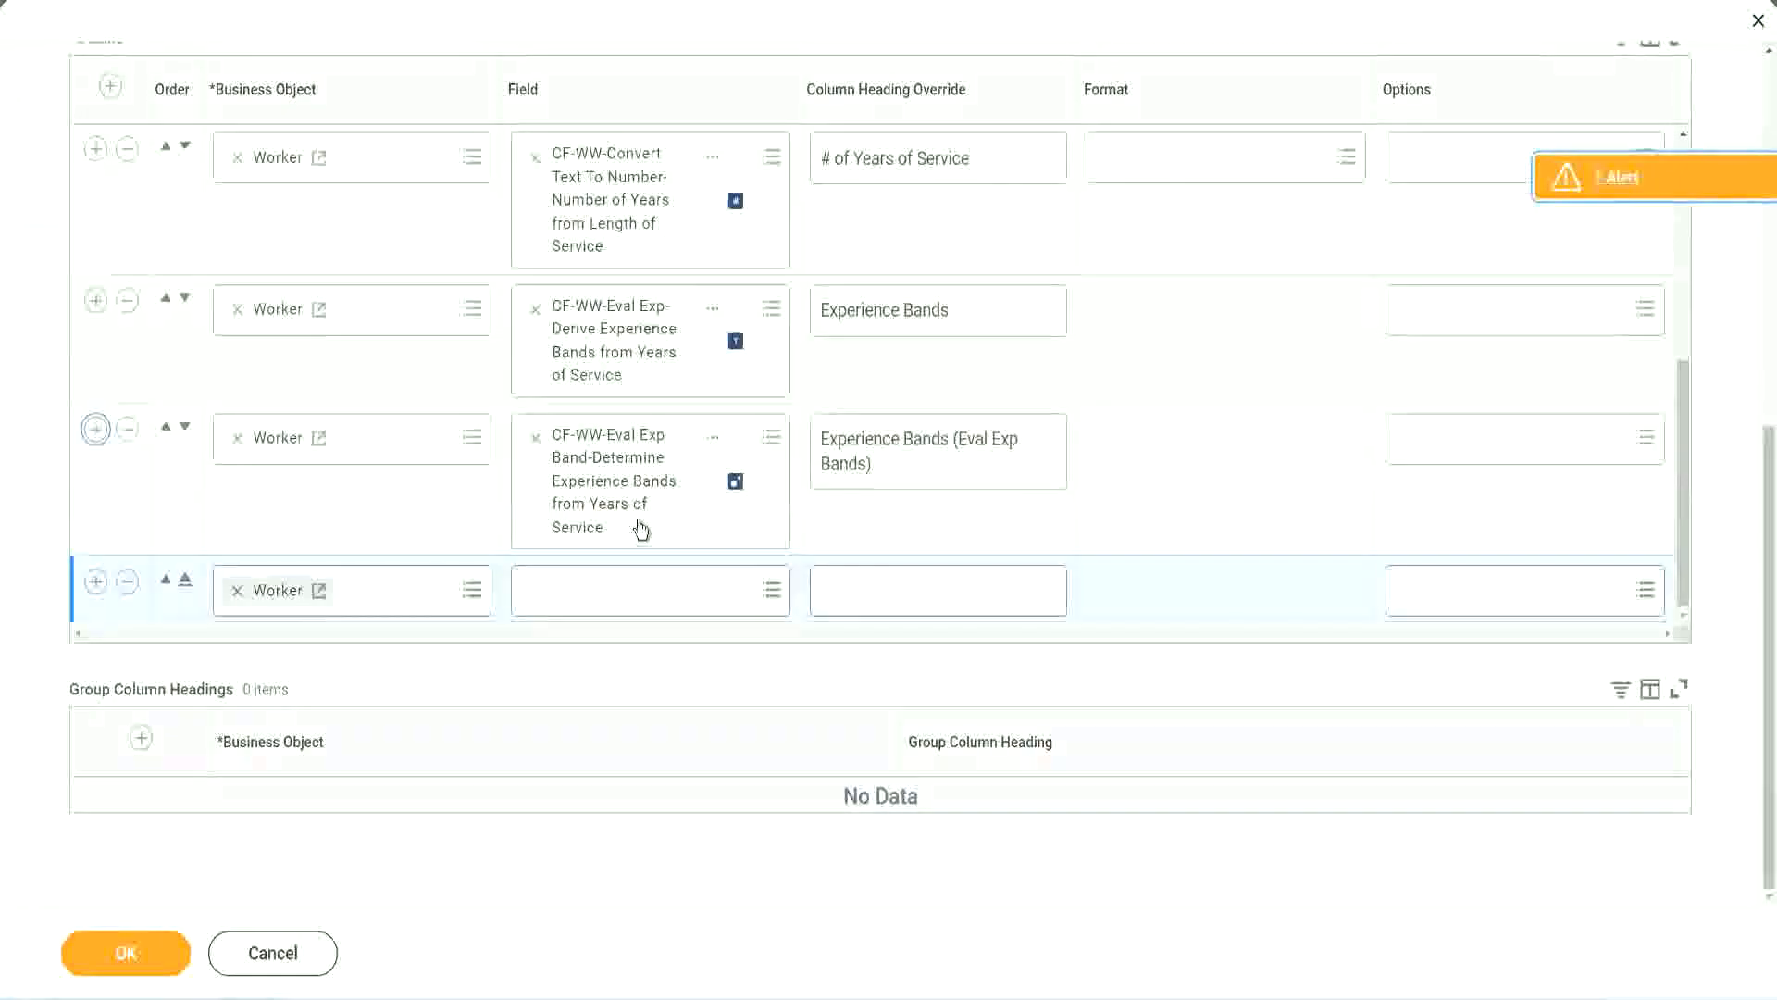
{"action": "left_click", "coordinate": [603, 592]}
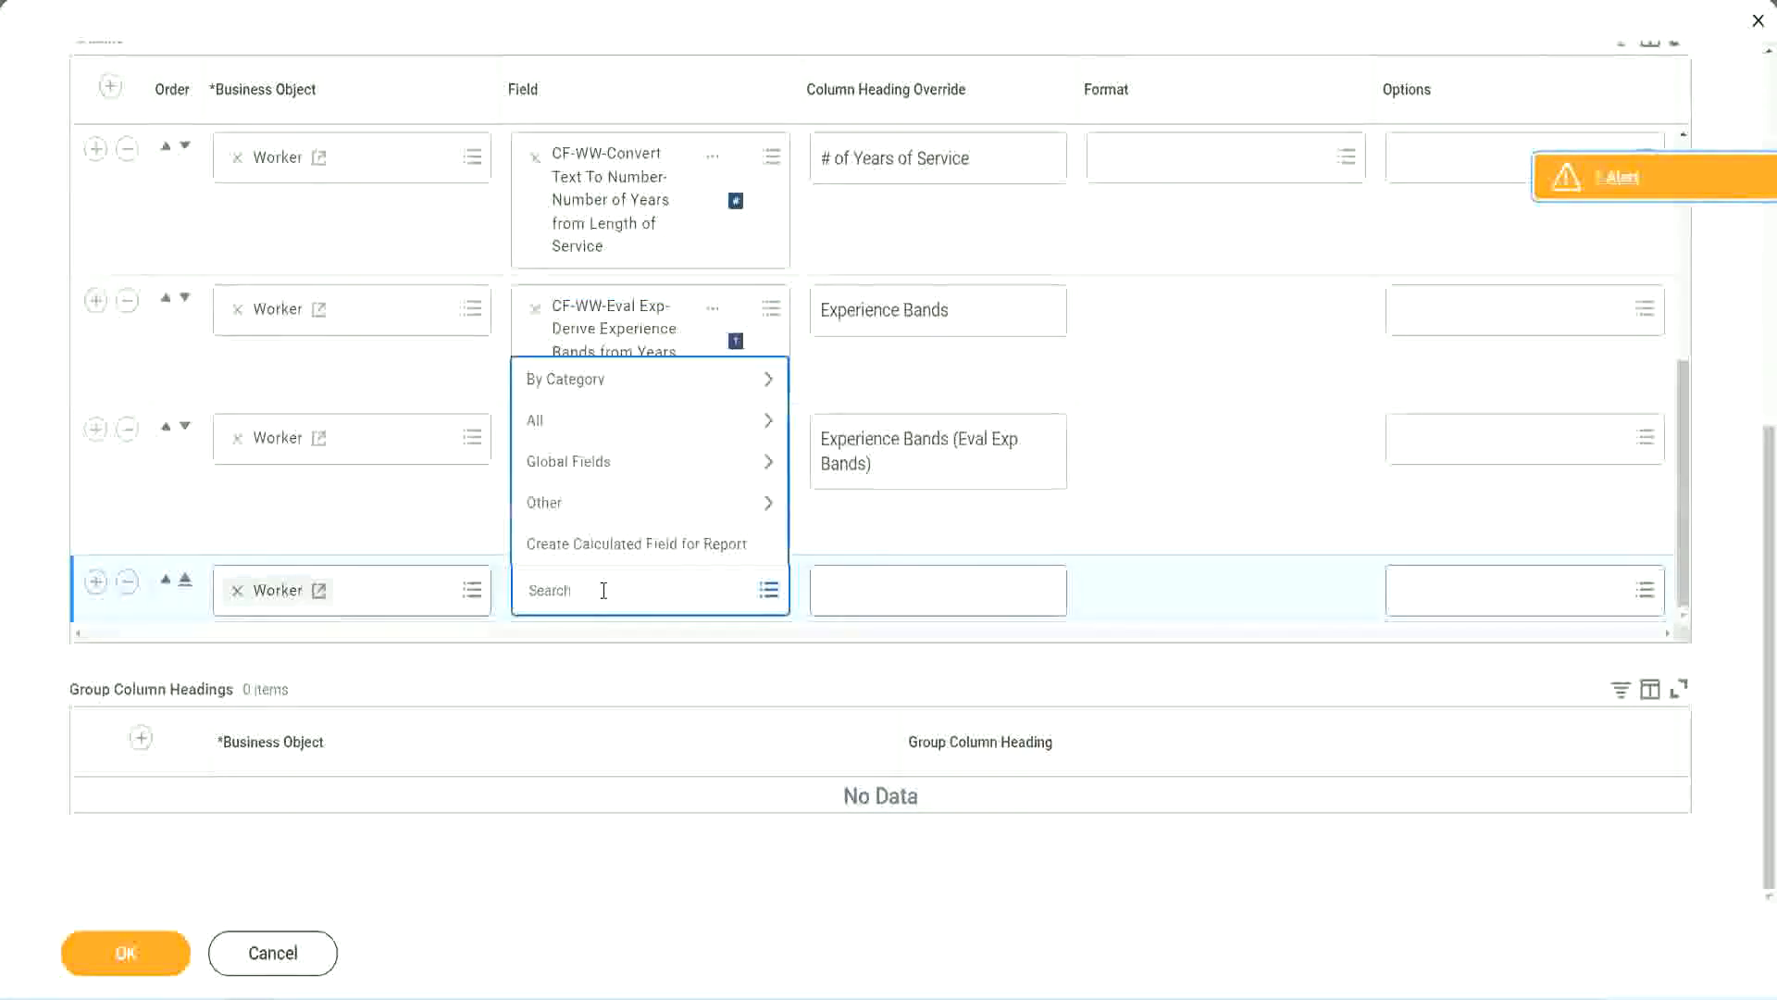
{"action": "key", "text": "ctrl+v"}
{"action": "key", "text": "Return"}
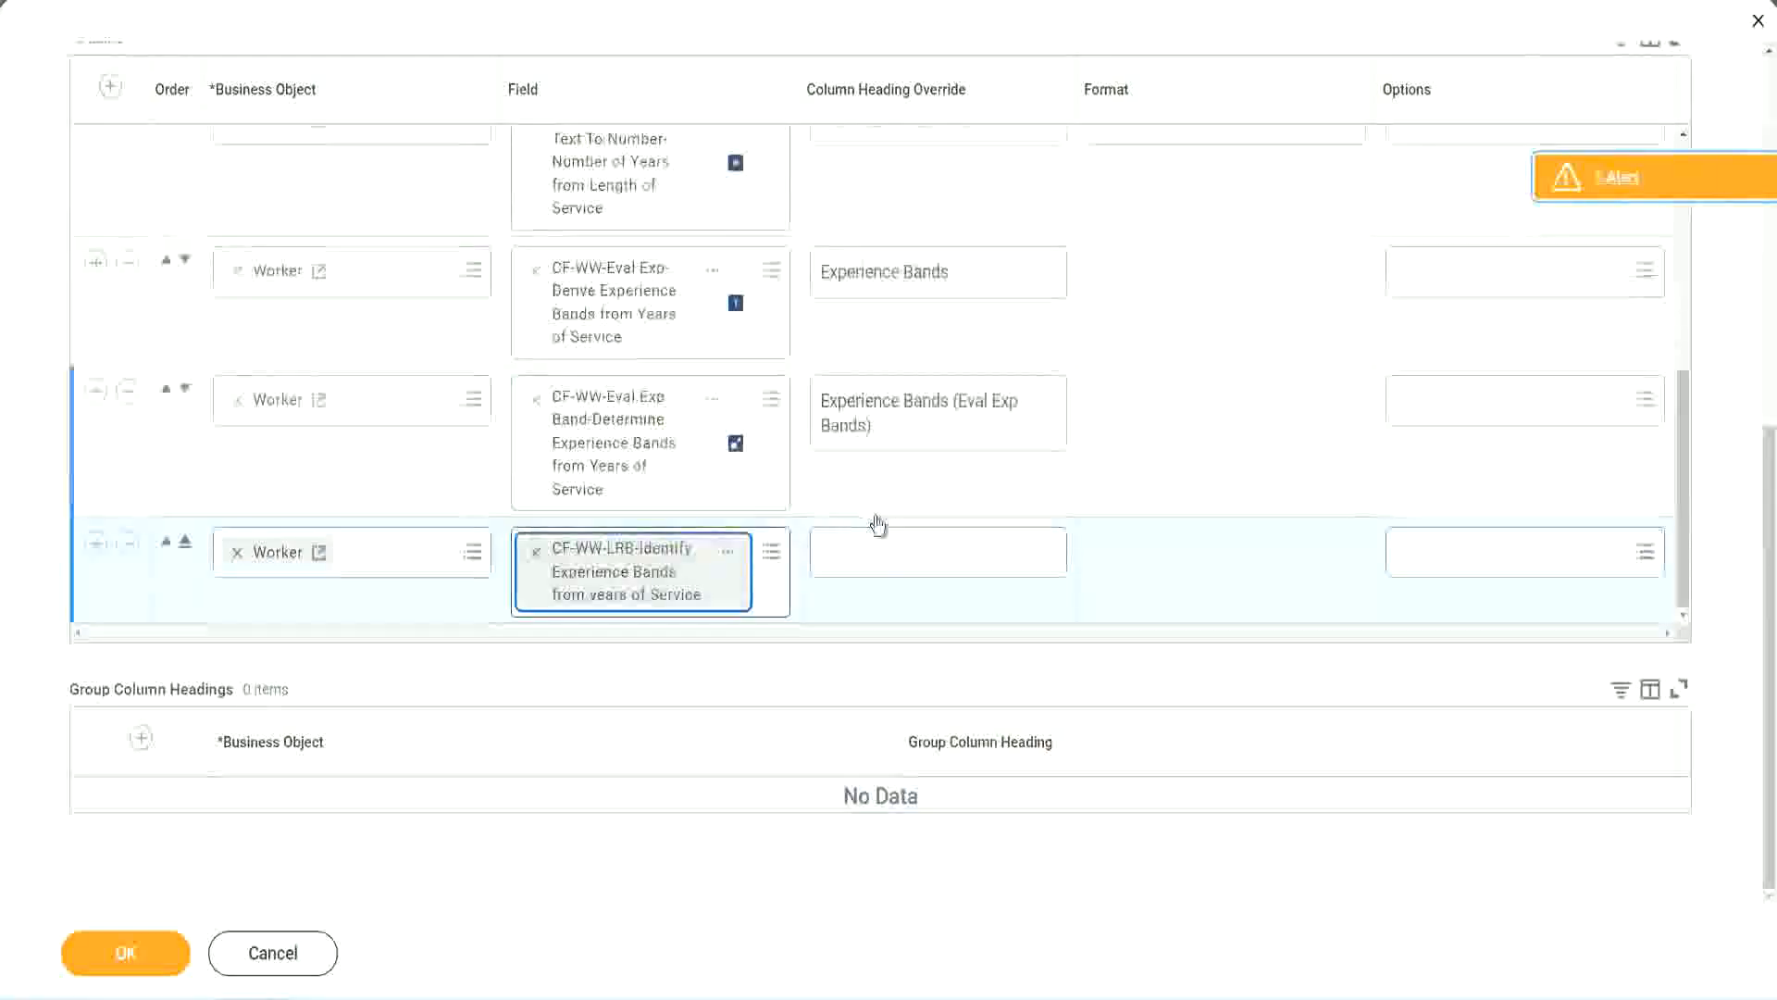
Set the new column's heading override to "Experience Bands (LRB)" and save the report definition
{"action": "left_click", "coordinate": [887, 542]}
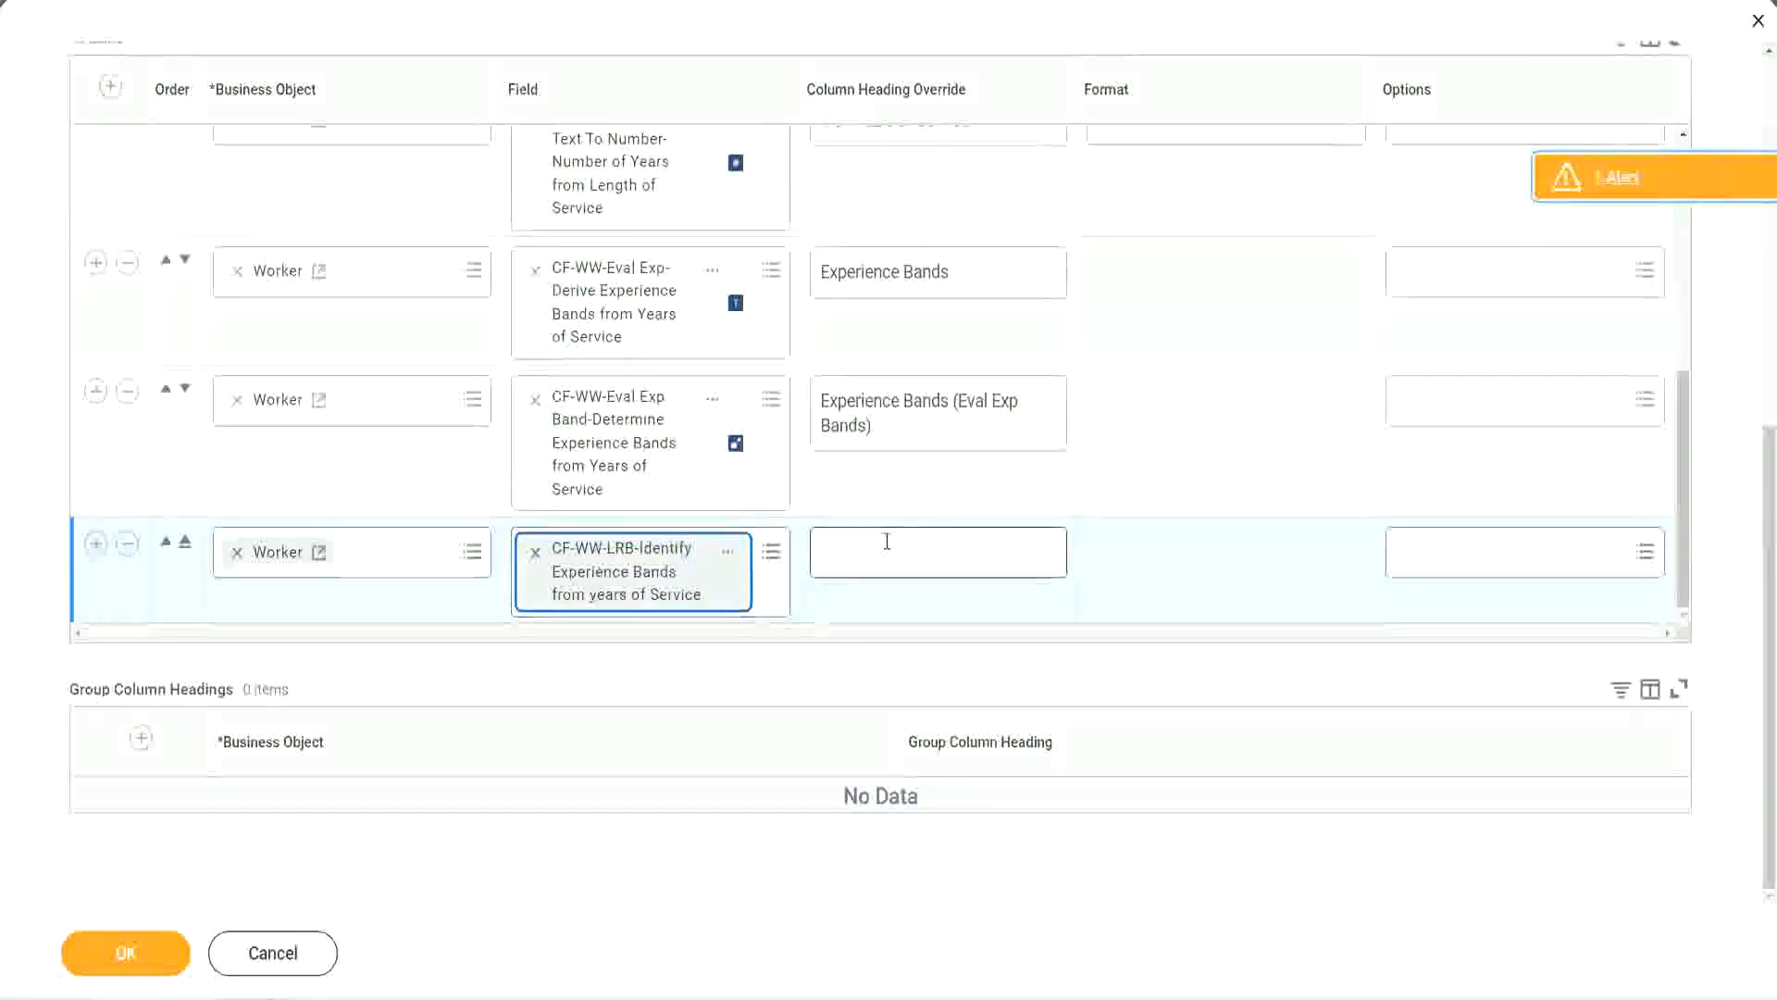
{"action": "type", "text": "Ex"}
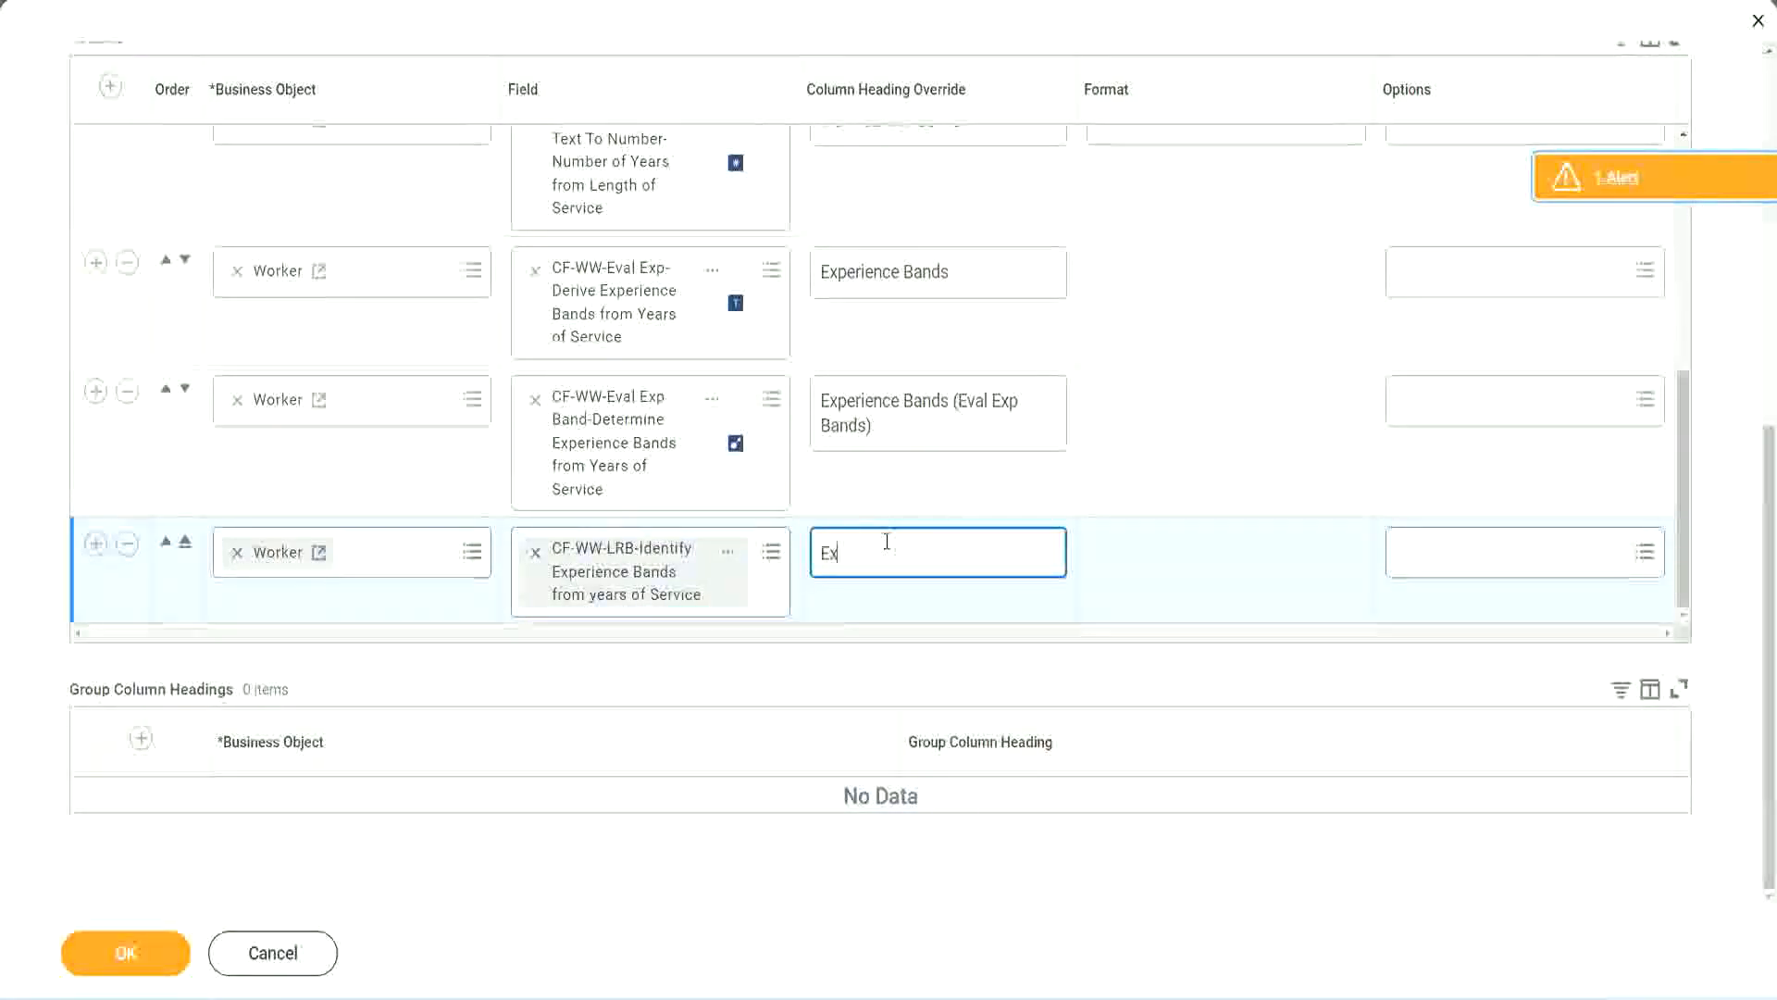
{"action": "type", "text": "perienc"}
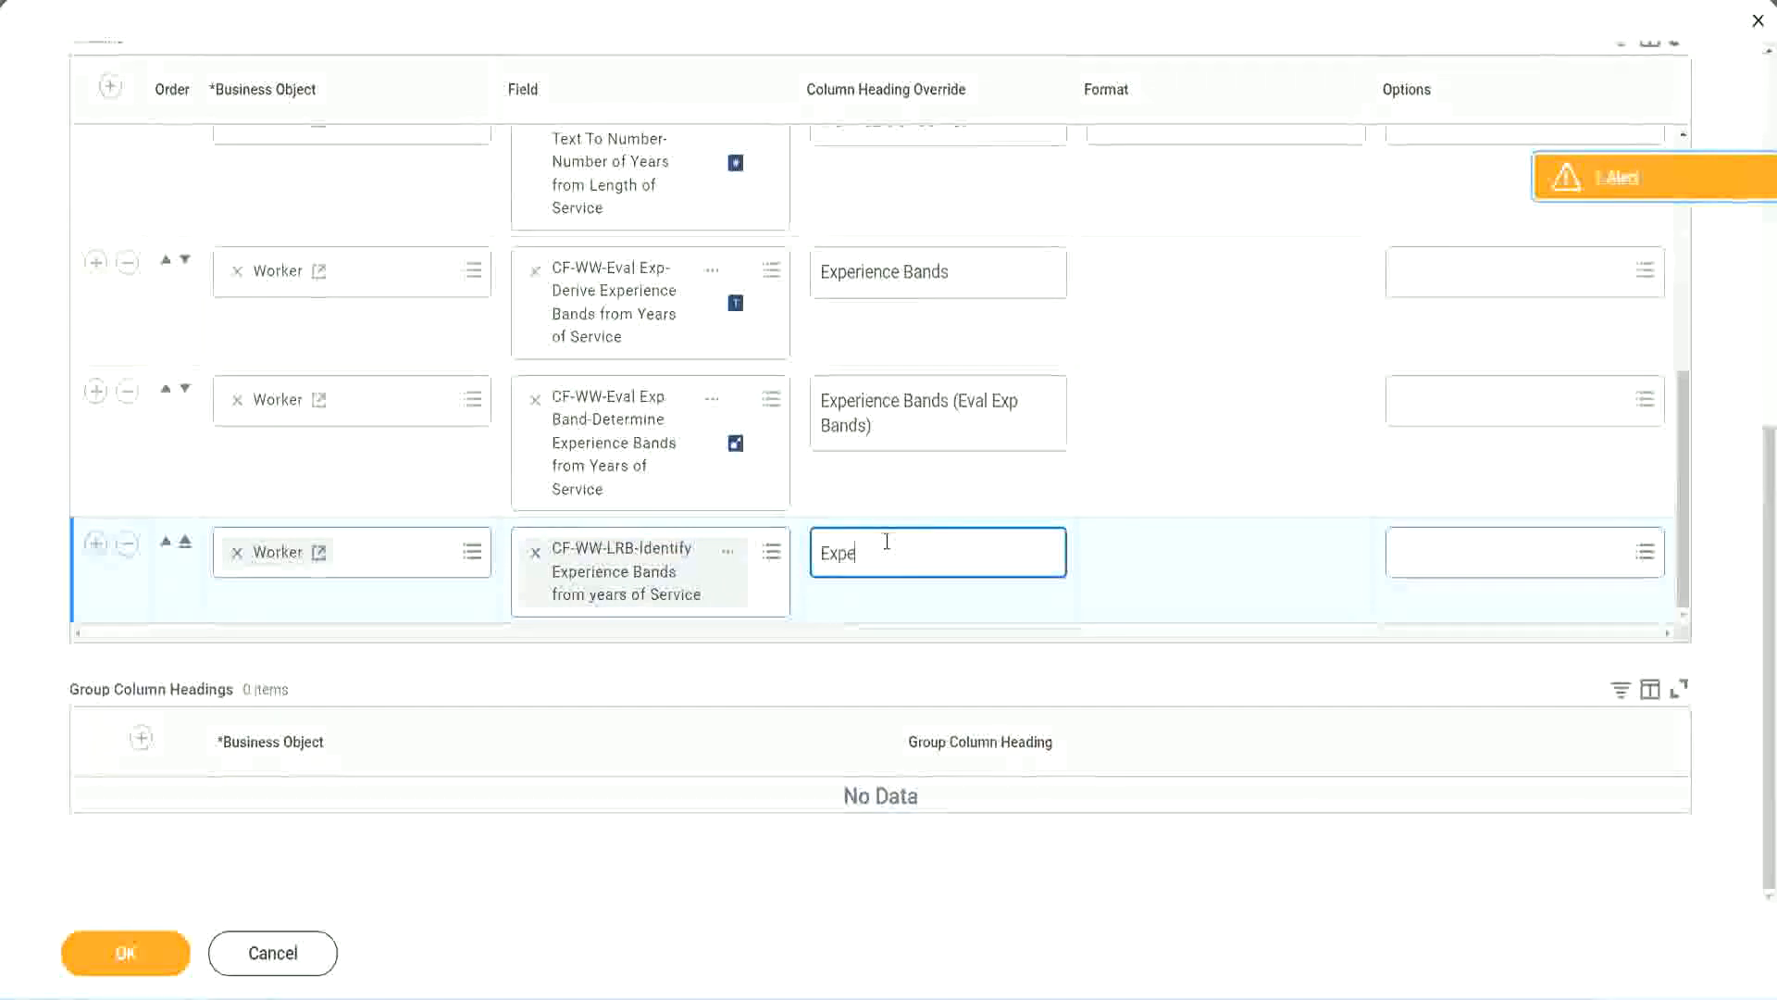
{"action": "key", "text": "BackSpace"}
{"action": "key", "text": "BackSpace"}
{"action": "key", "text": "BackSpace"}
{"action": "key", "text": "BackSpace"}
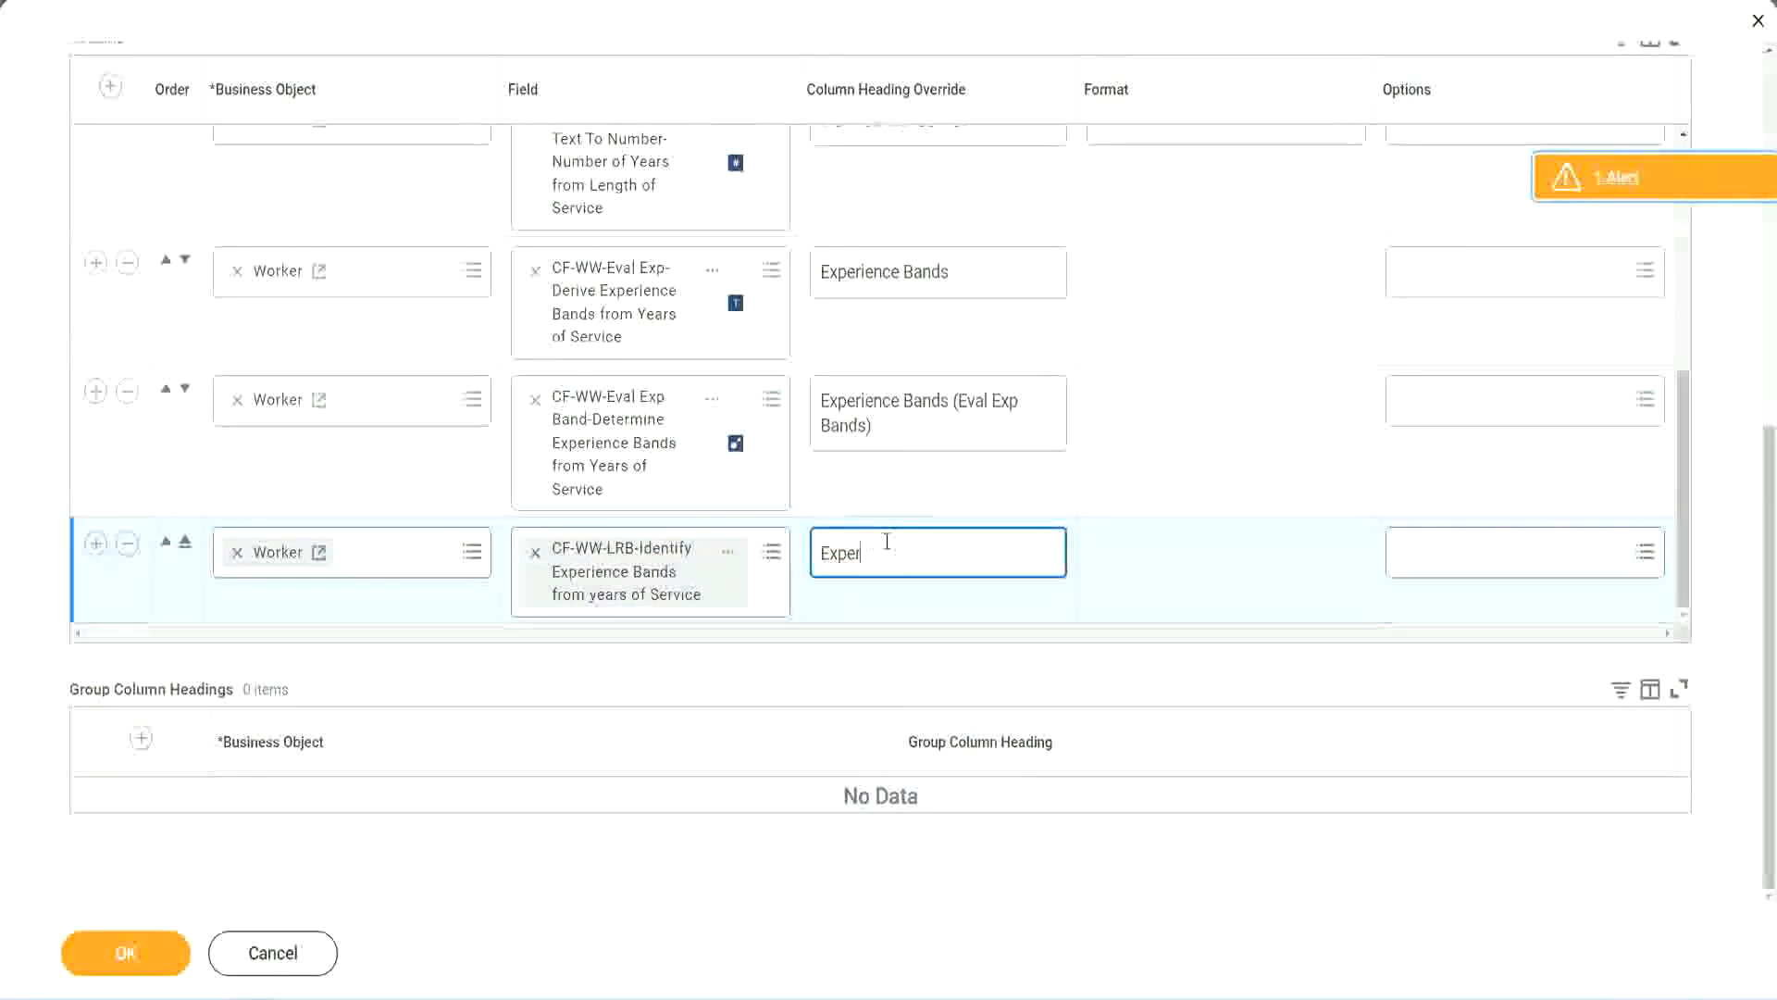
{"action": "type", "text": "ience Band"}
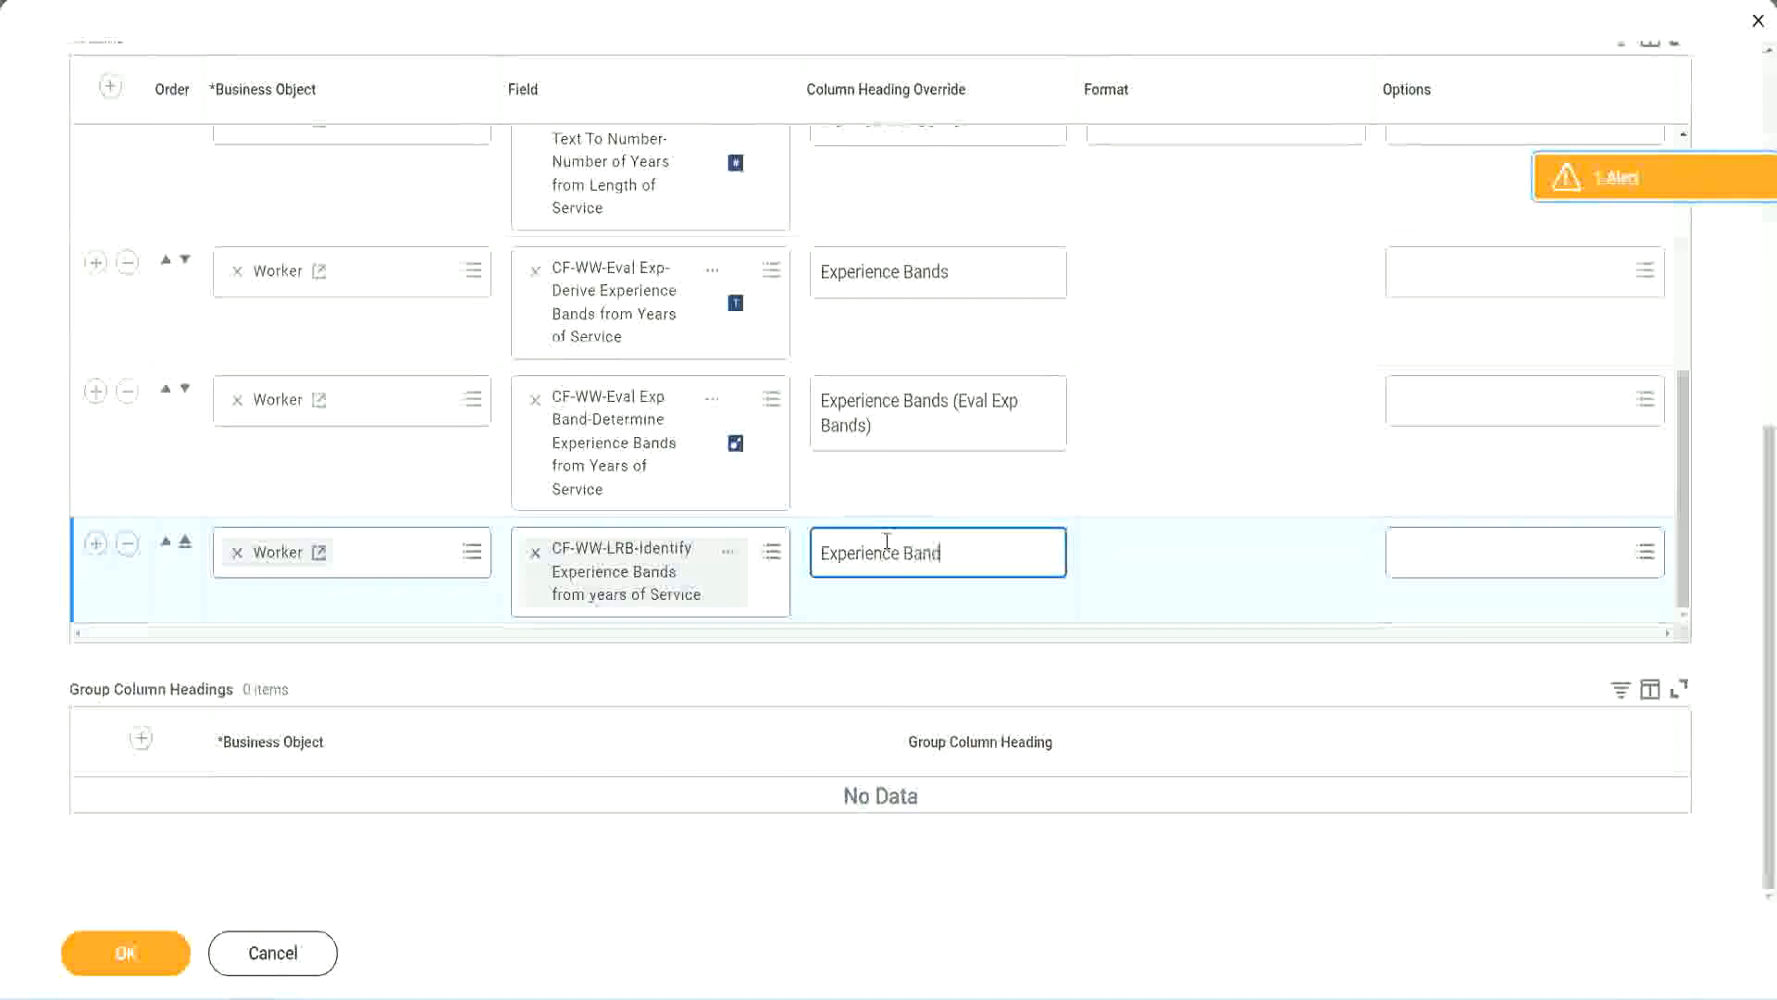
{"action": "type", "text": "s (LRB)"}
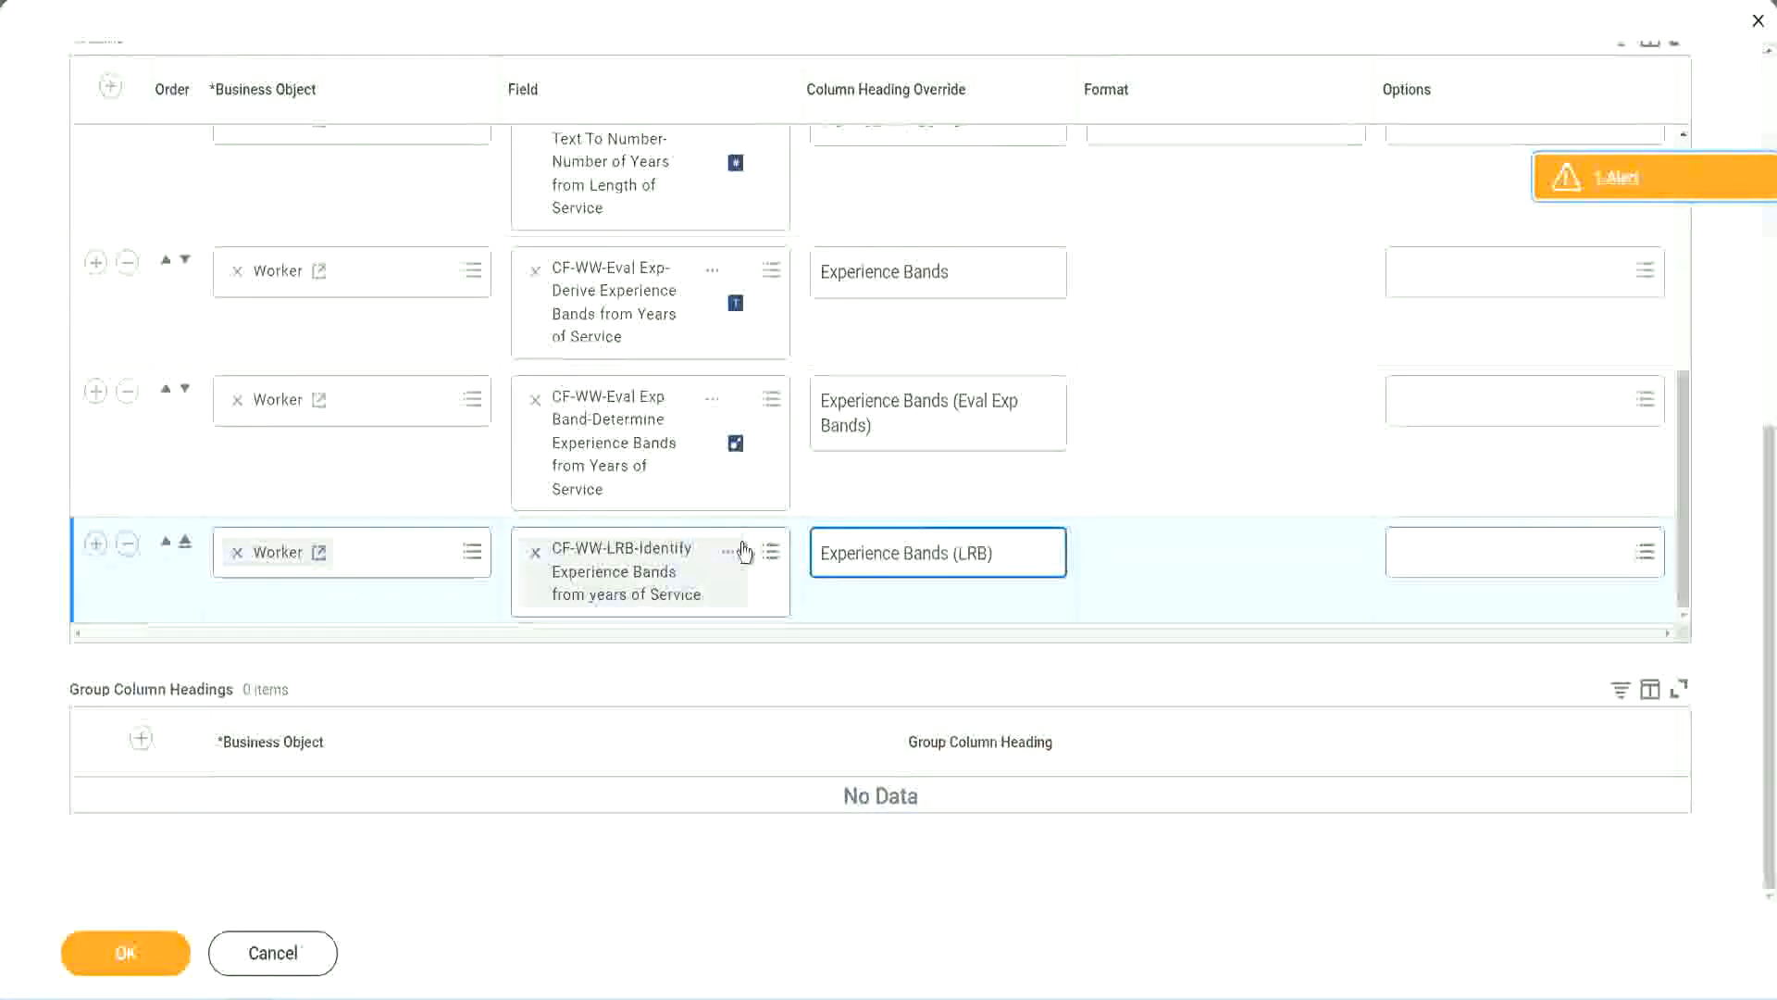
{"action": "left_click", "coordinate": [126, 953]}
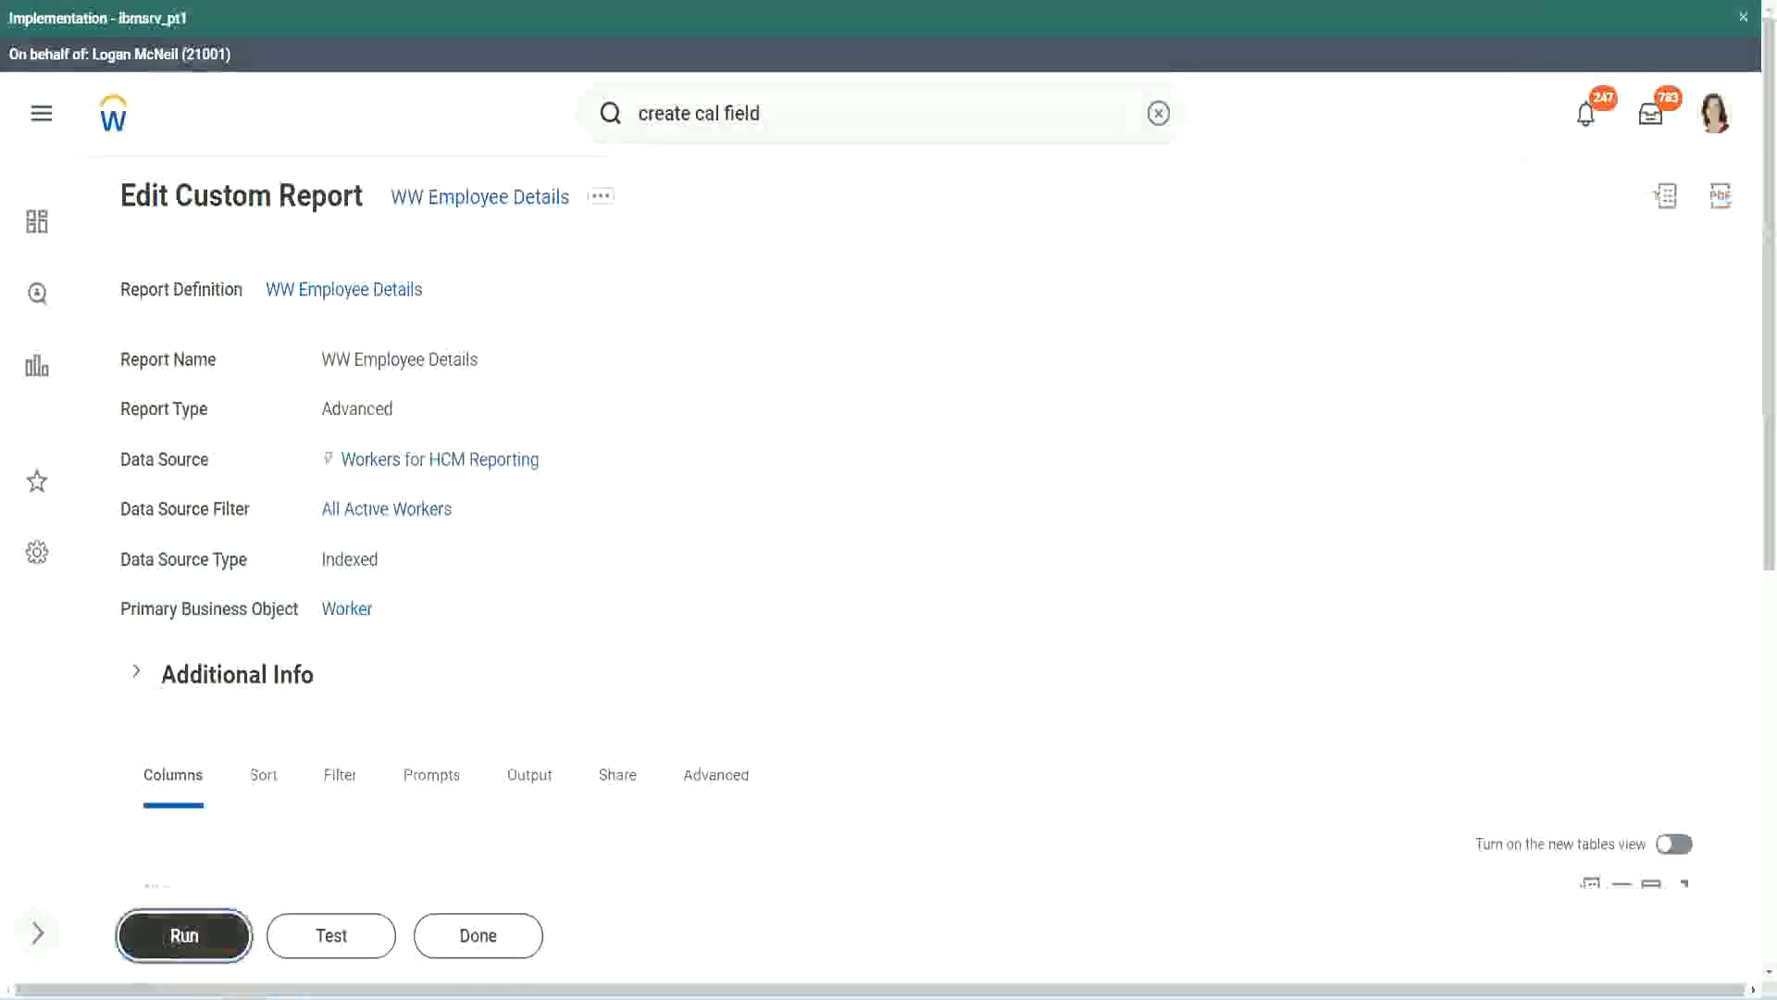
Run the WW Employee Details report with blank prompts and compare the three experience band columns across workers
{"action": "key", "text": "Return"}
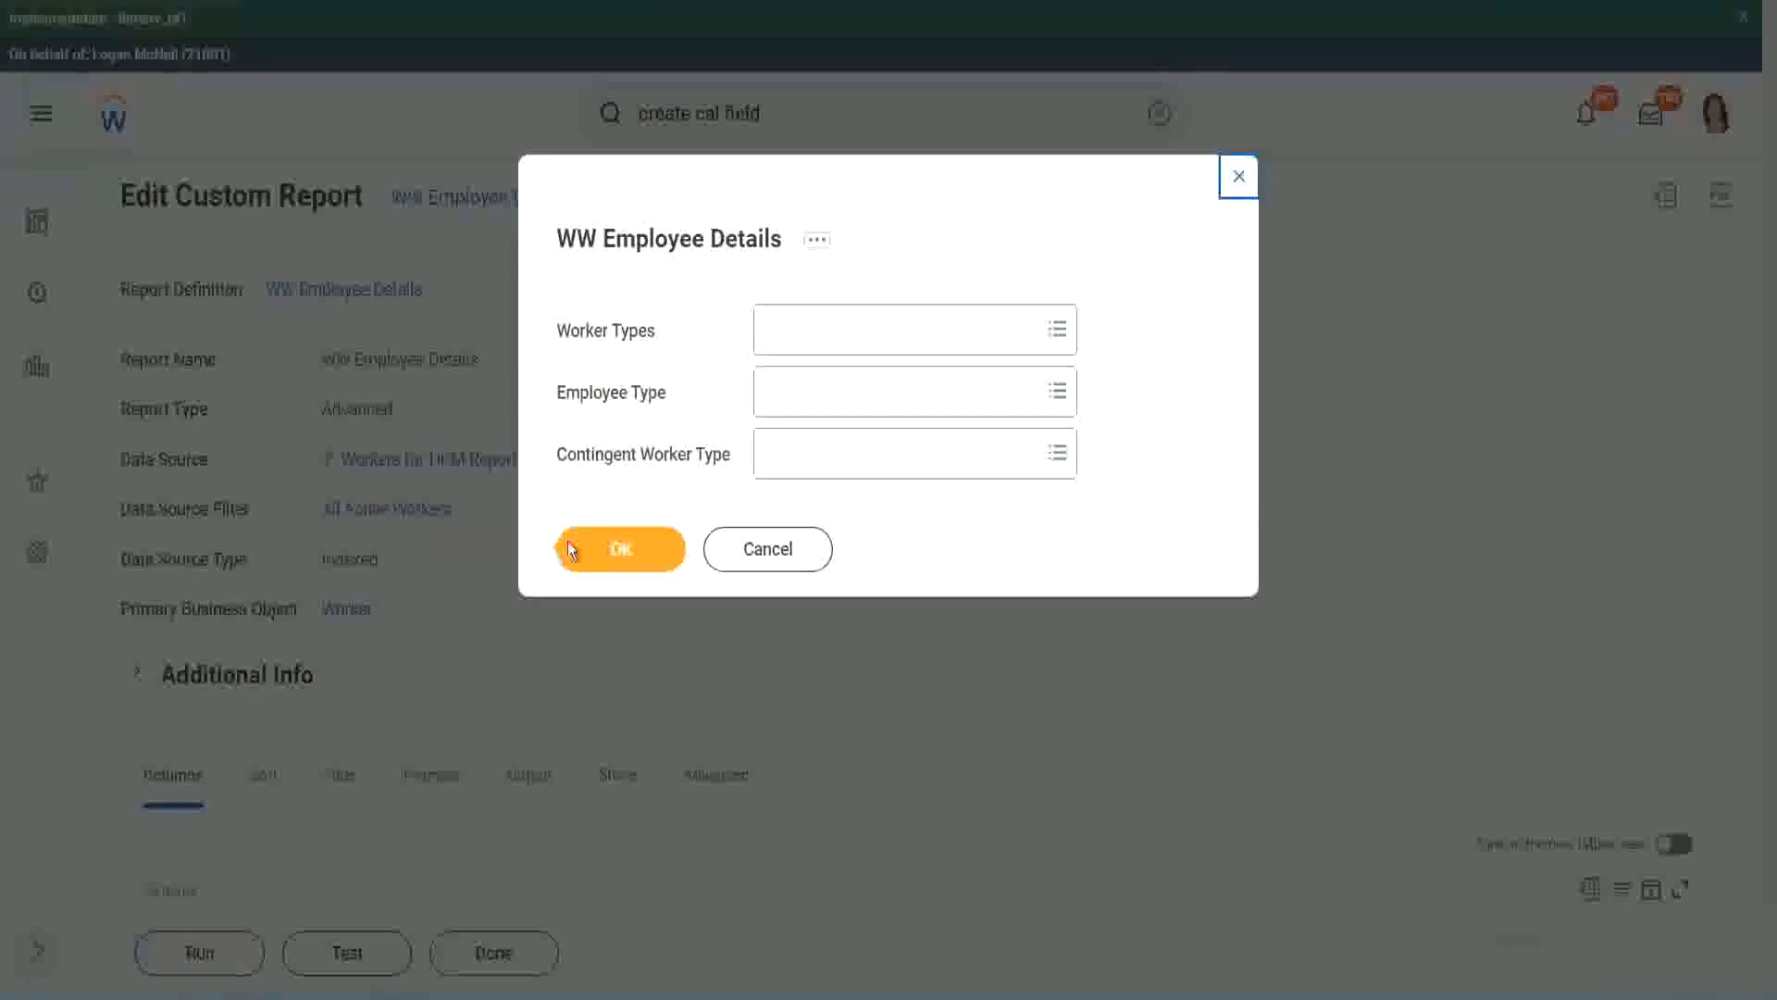
{"action": "left_click", "coordinate": [631, 554]}
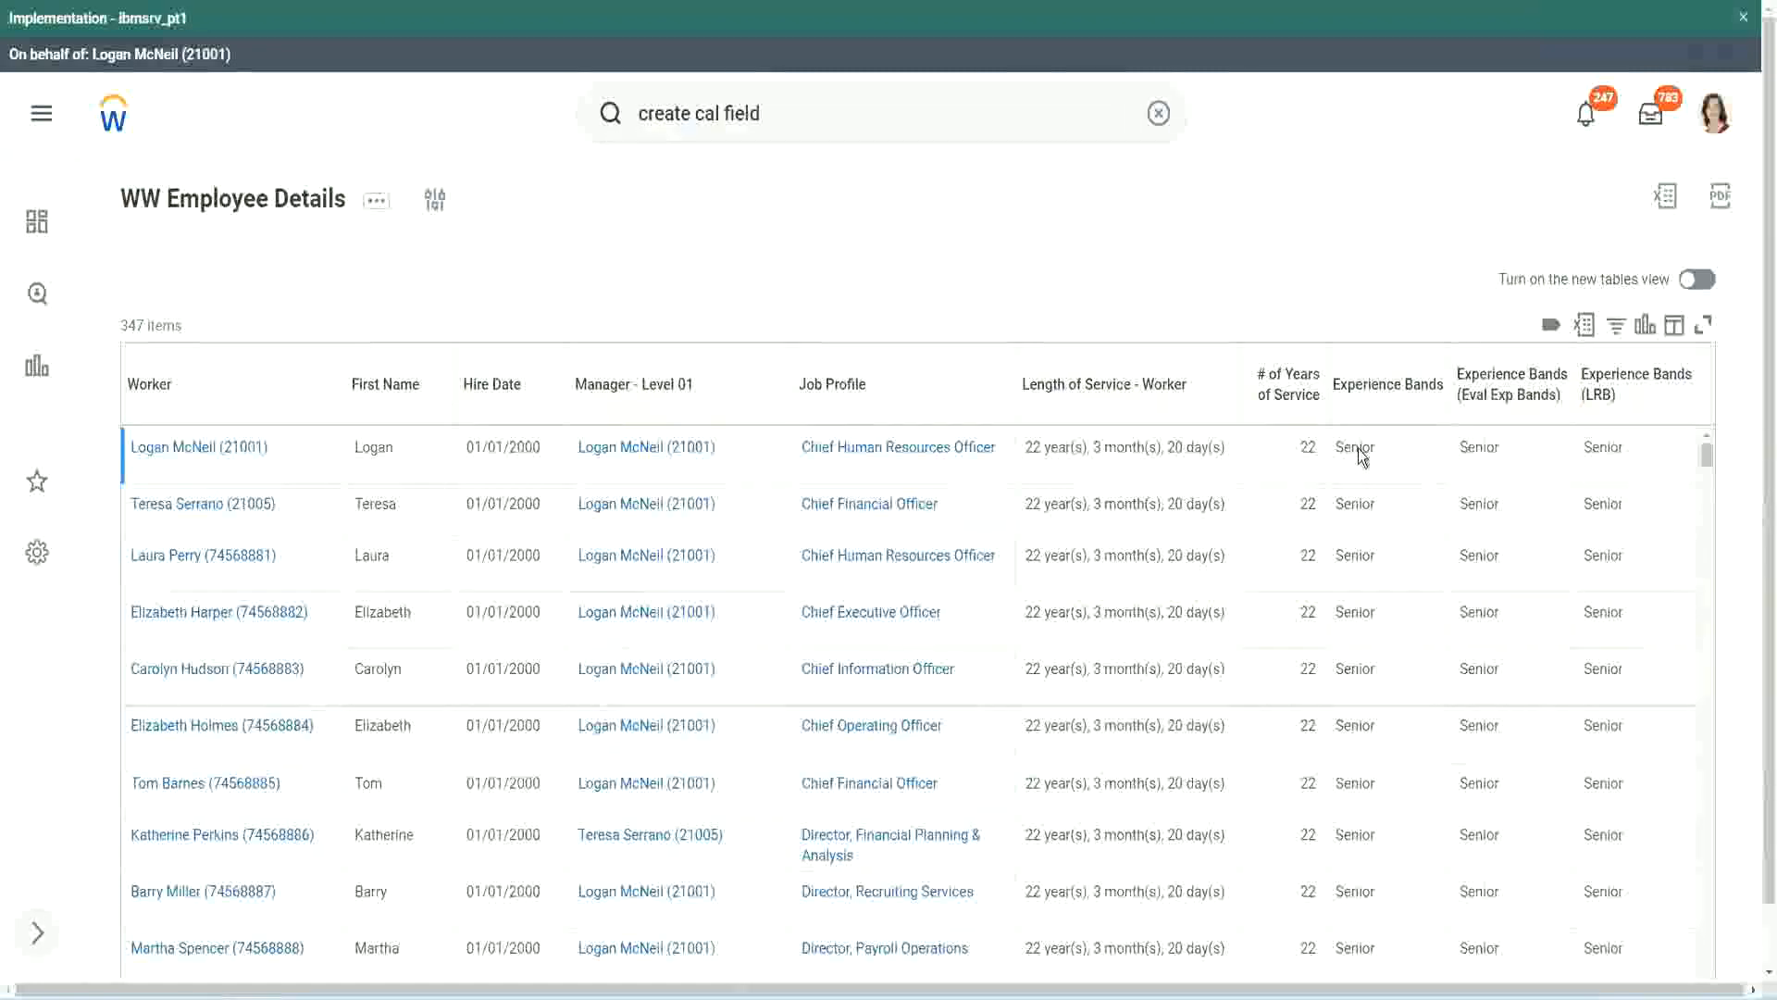
{"action": "double_click", "coordinate": [1360, 448]}
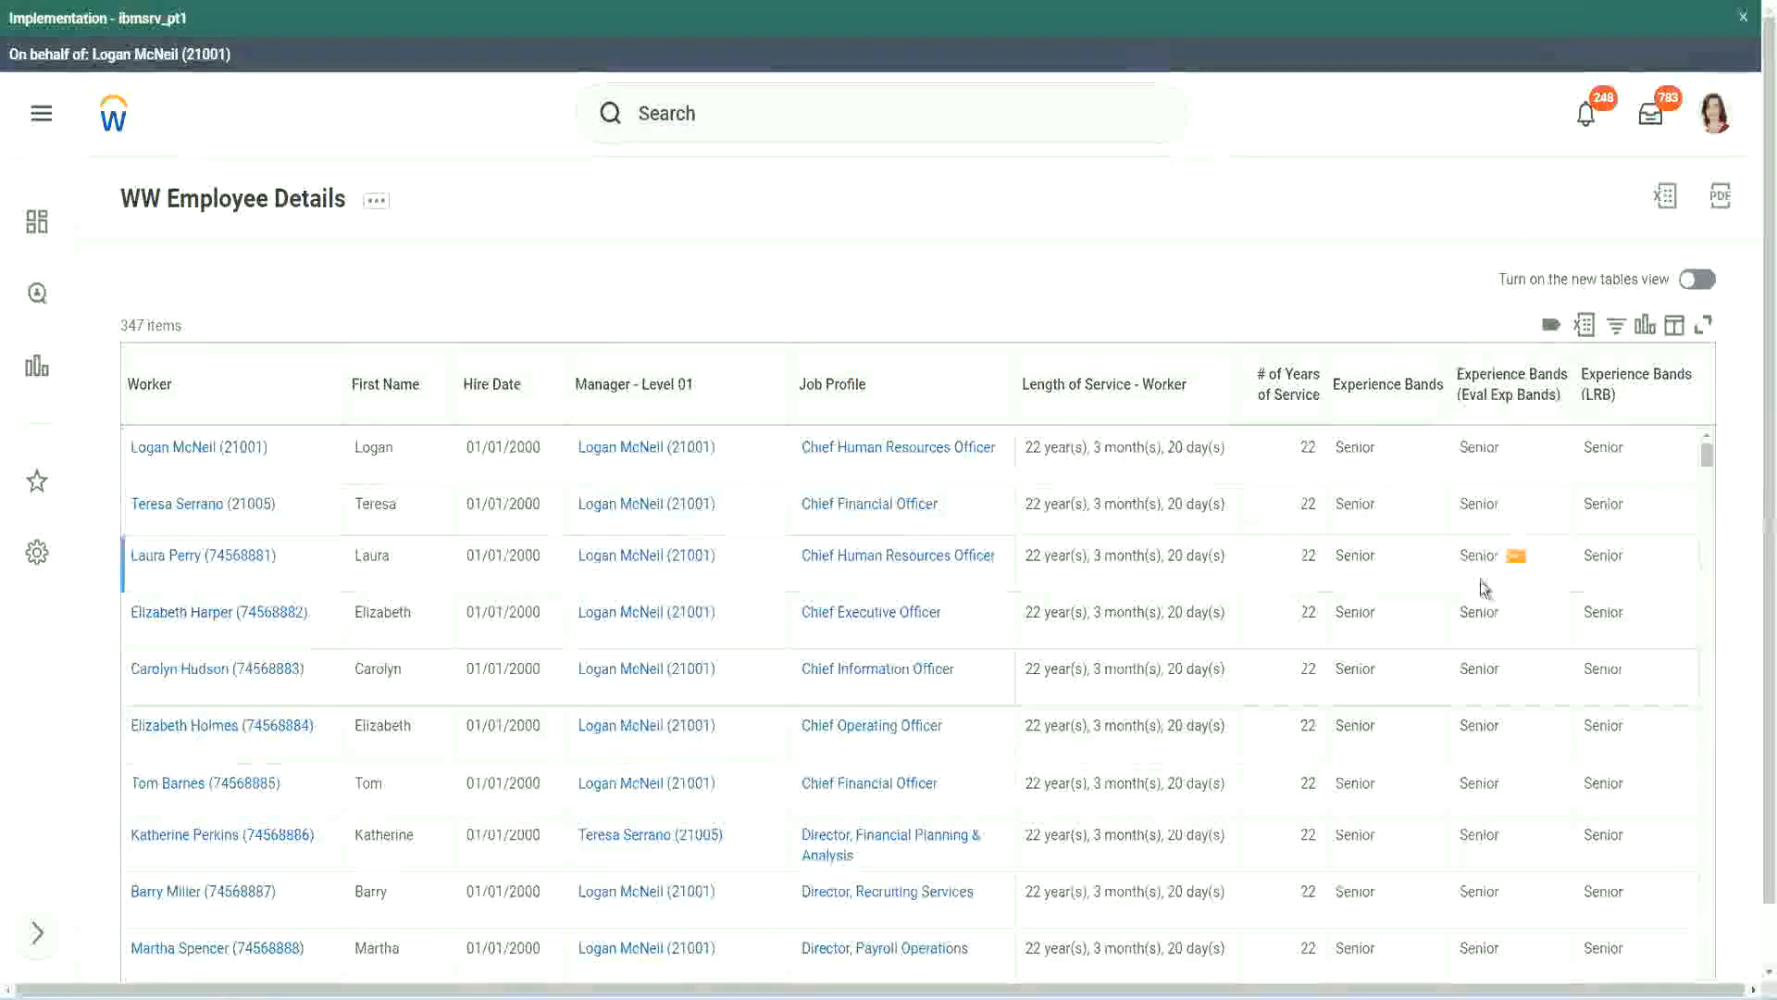
{"action": "scroll", "coordinate": [1479, 581], "scroll_direction": "down", "scroll_amount": 10}
{"action": "scroll", "coordinate": [1475, 635], "scroll_direction": "down", "scroll_amount": 3}
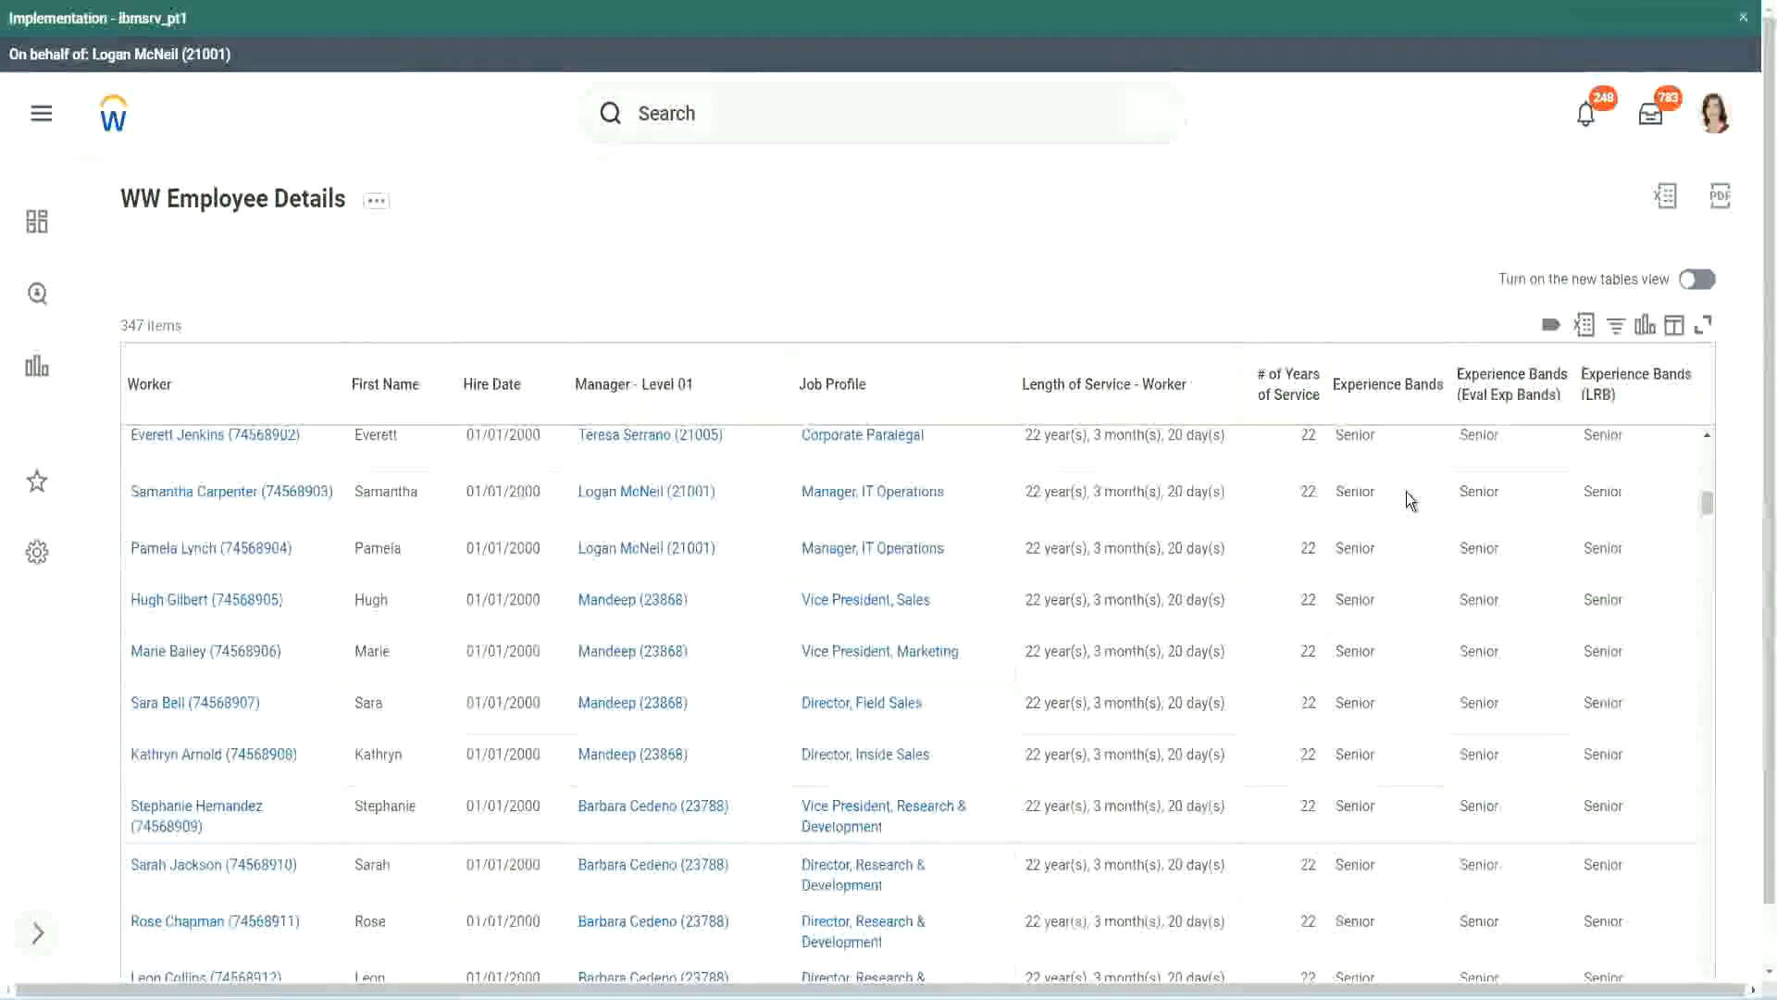
{"action": "scroll", "coordinate": [1398, 759], "scroll_direction": "down", "scroll_amount": 3}
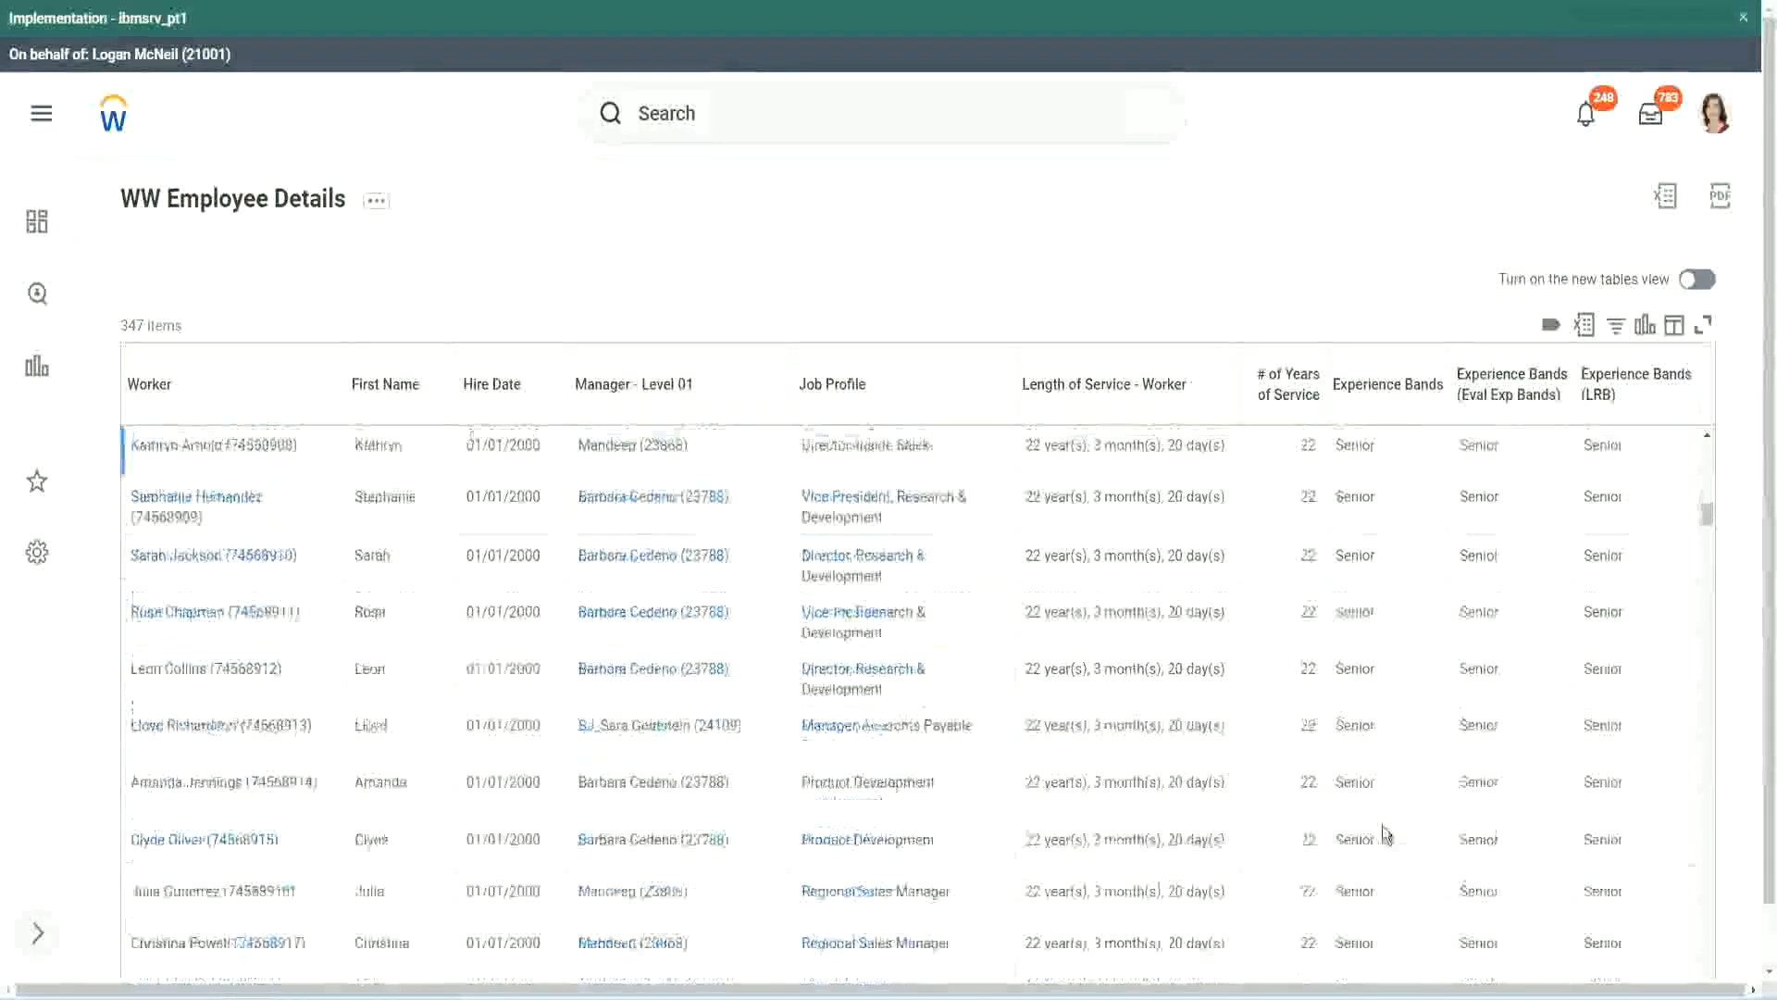
{"action": "scroll", "coordinate": [1390, 657], "scroll_direction": "down", "scroll_amount": 1}
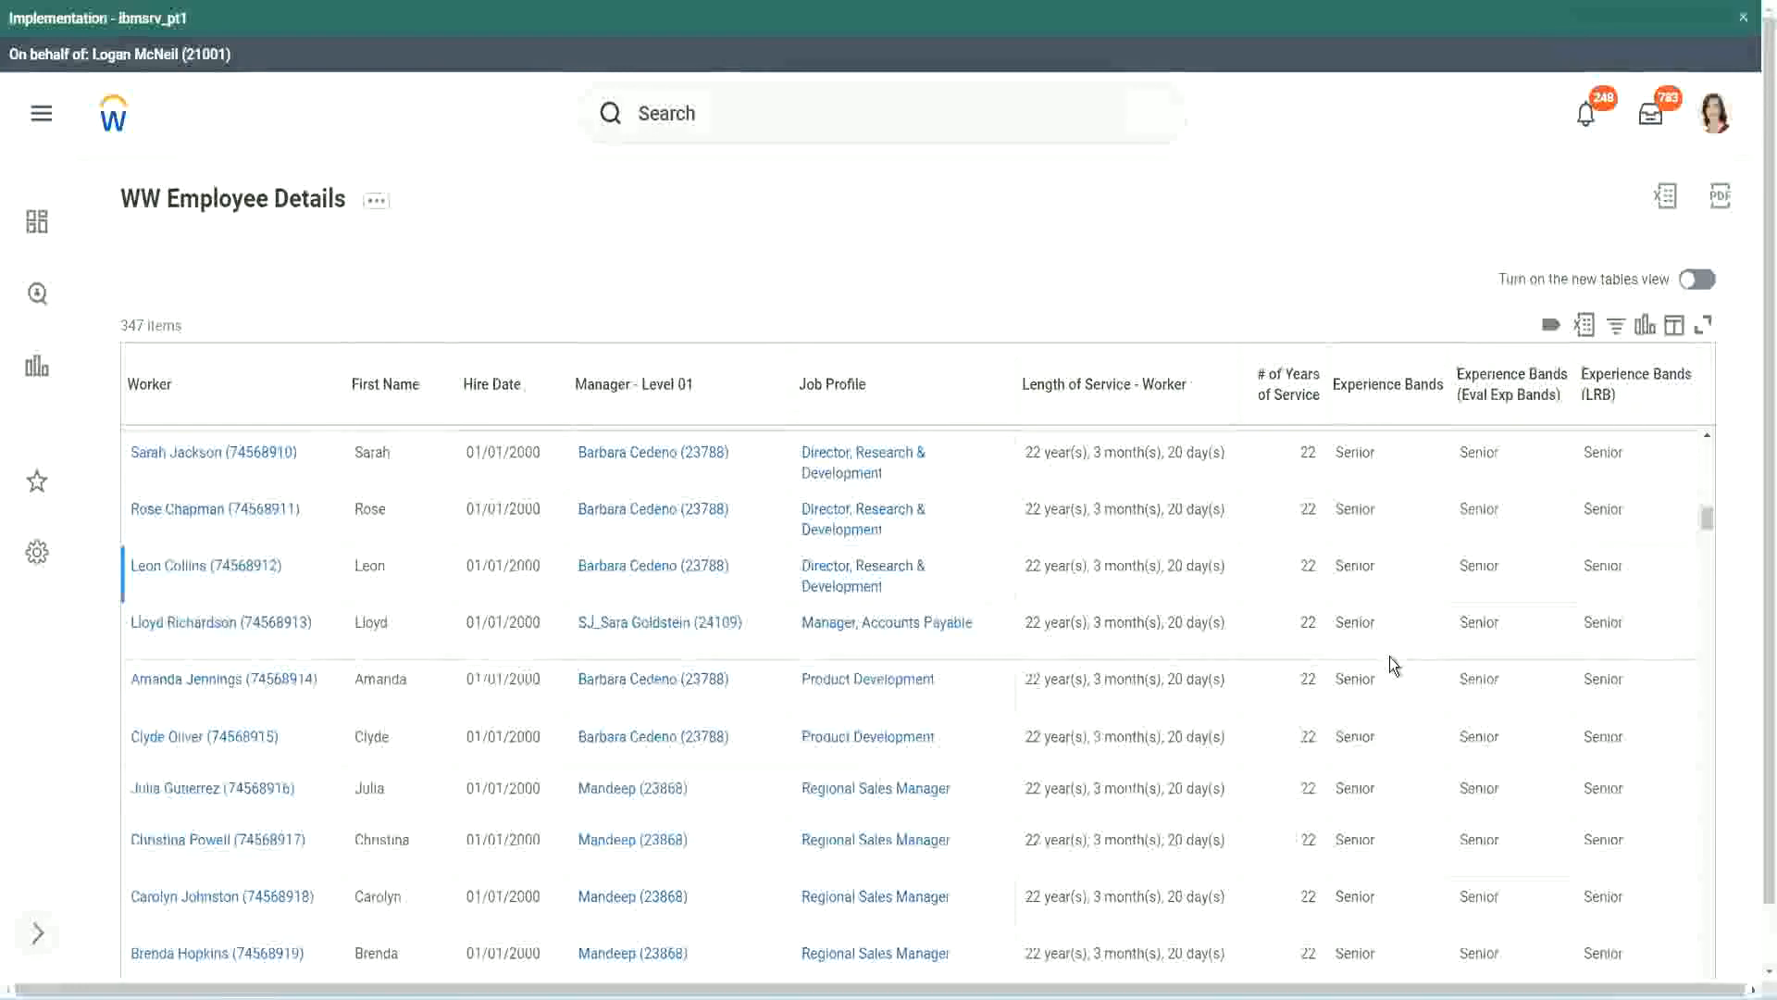